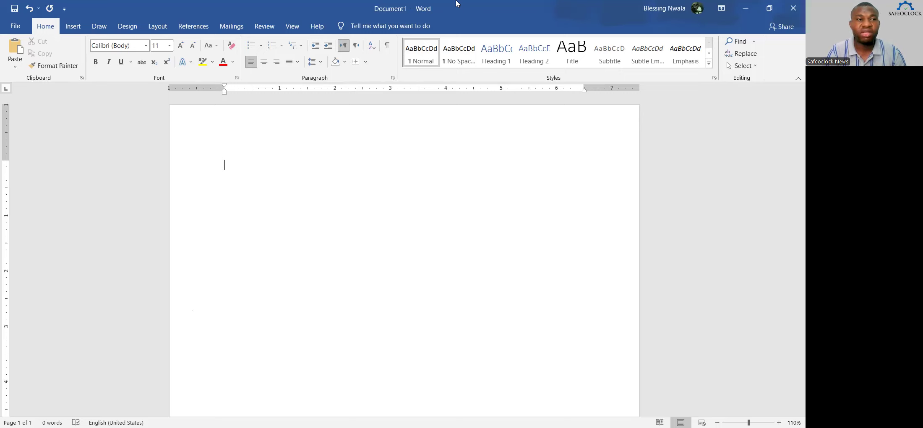
# - Reduce the blank page's top margin using the vertical ruler
pyautogui.click(257, 142)
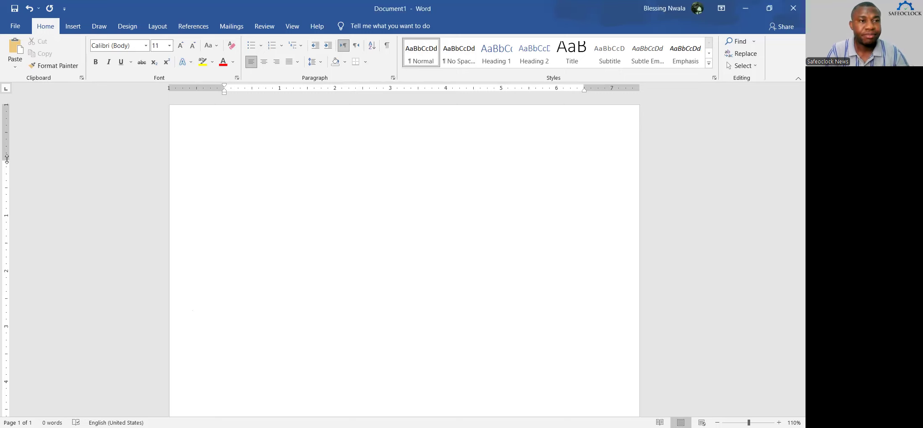
pyautogui.moveTo(5, 137); pyautogui.dragTo(4, 136)
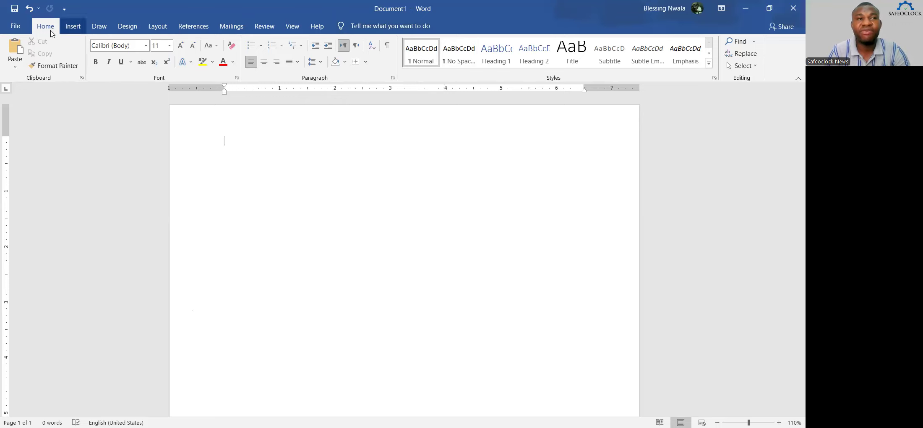
pyautogui.click(15, 27)
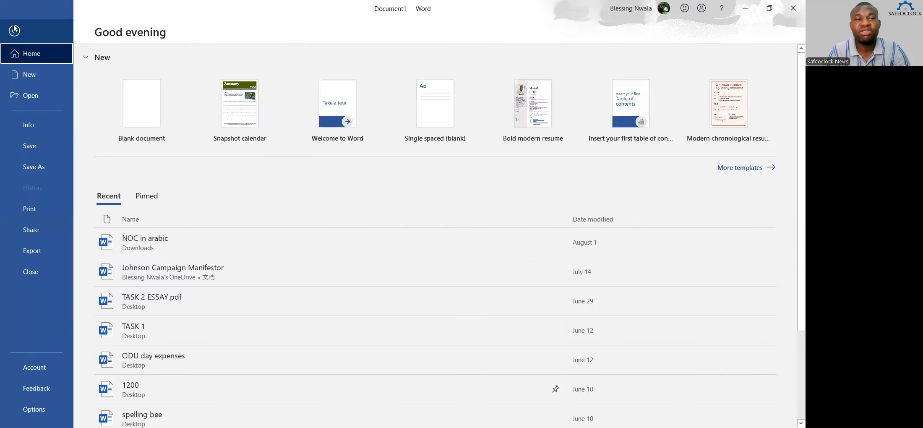
pyautogui.click(15, 33)
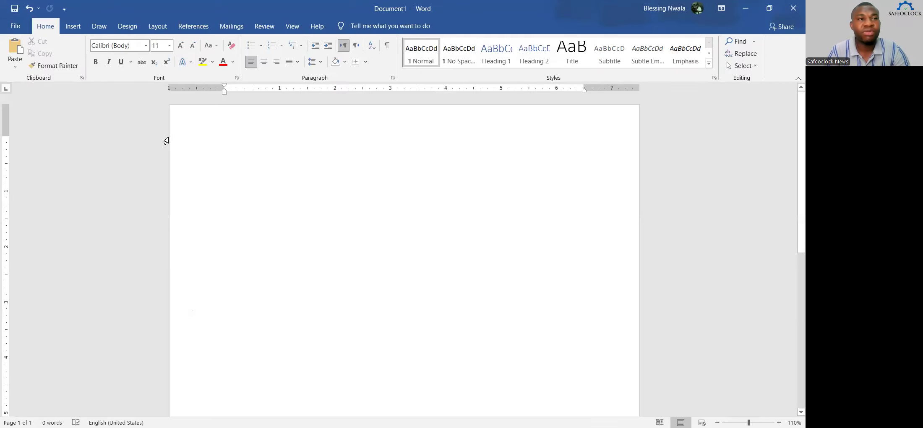
pyautogui.click(14, 27)
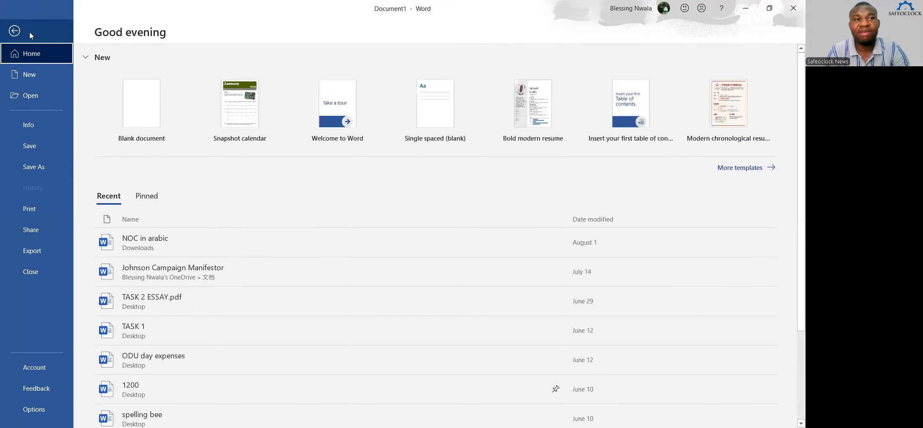
pyautogui.click(18, 31)
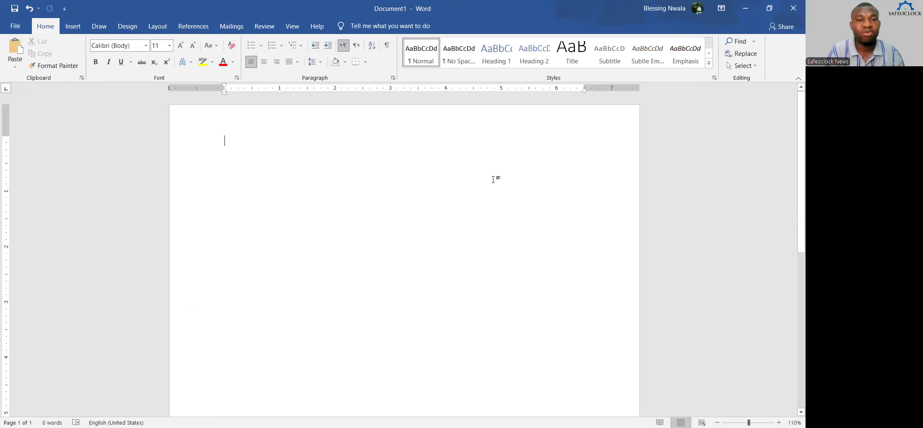
pyautogui.hotkey('ctrl', '=')
pyautogui.hotkey('ctrl', '=')
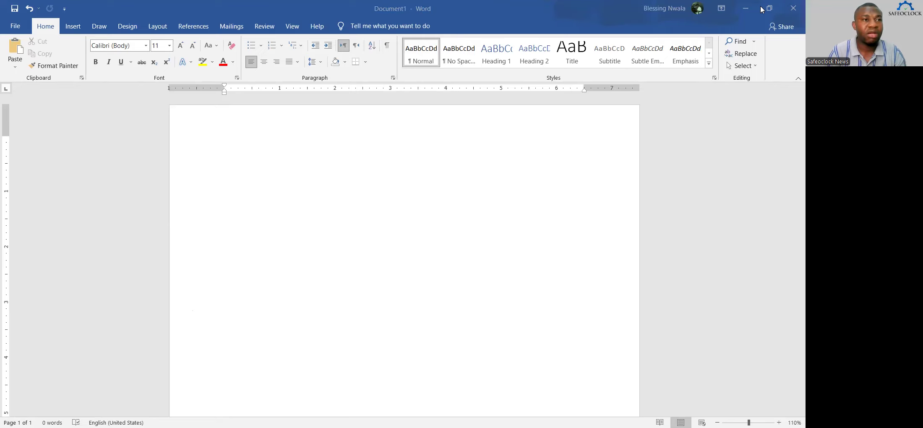
pyautogui.click(18, 27)
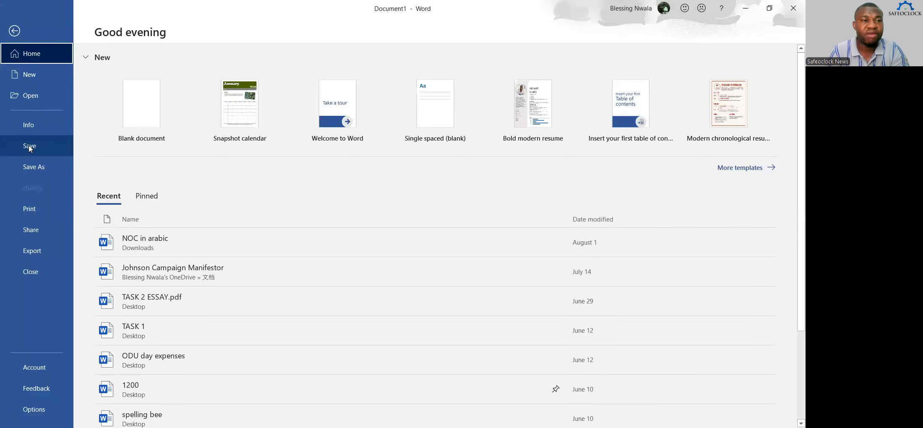
pyautogui.click(15, 32)
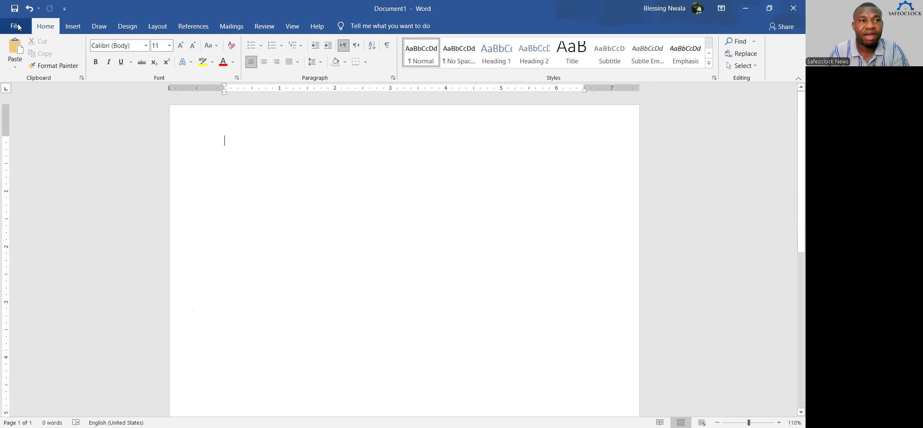
# - Start saving the new document to the PC's Desktop folder and name it FILE1
pyautogui.click(17, 26)
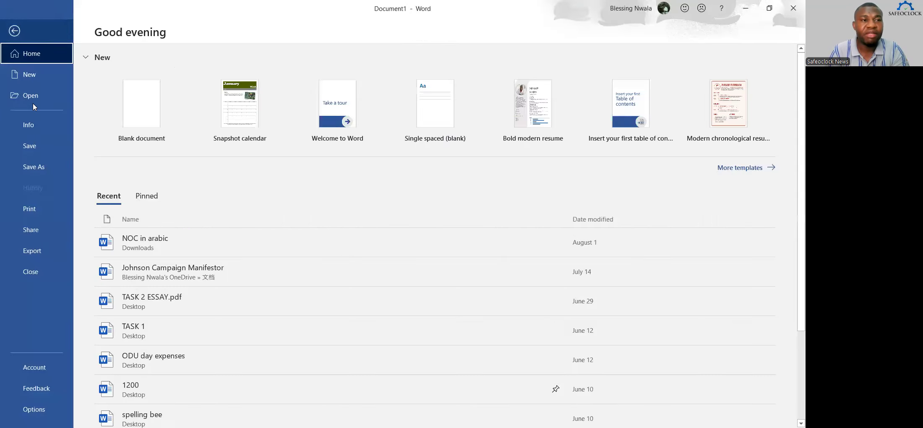
pyautogui.click(36, 145)
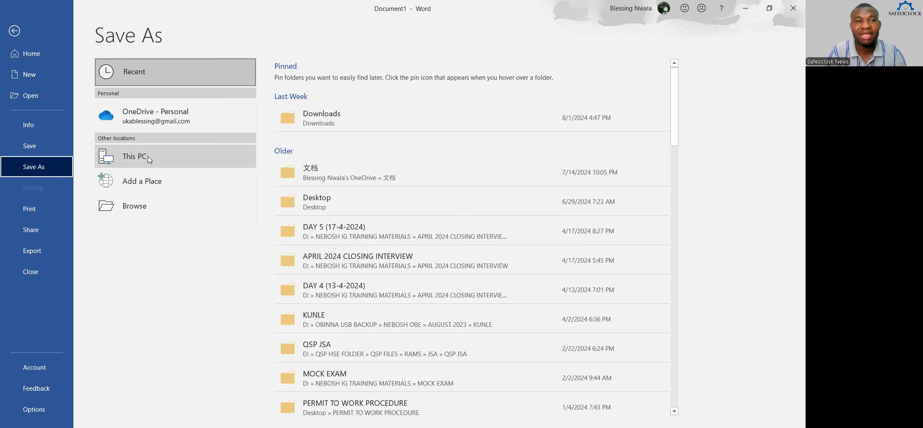
pyautogui.click(138, 159)
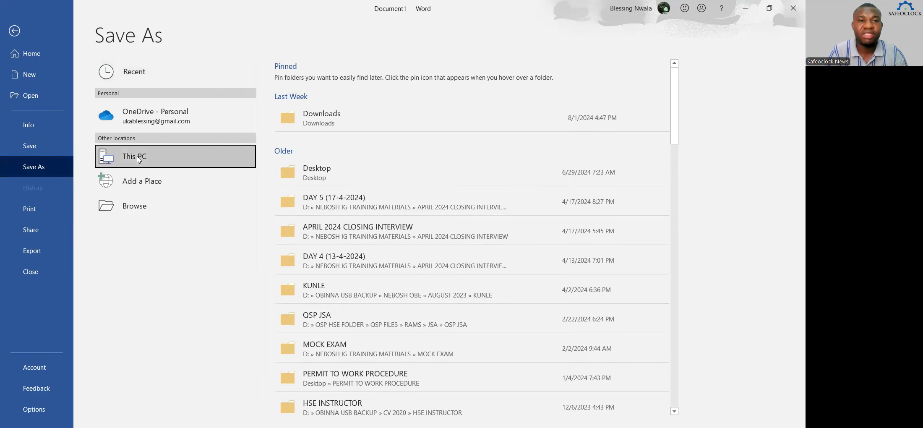
pyautogui.click(317, 170)
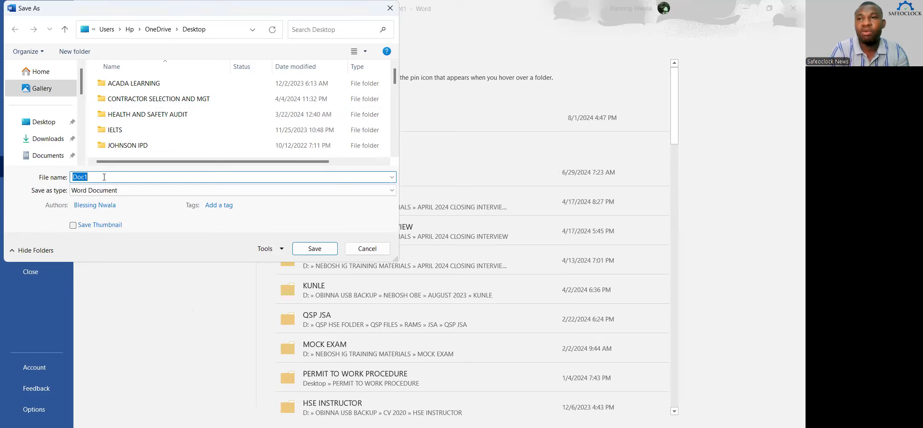
pyautogui.write('FILE')
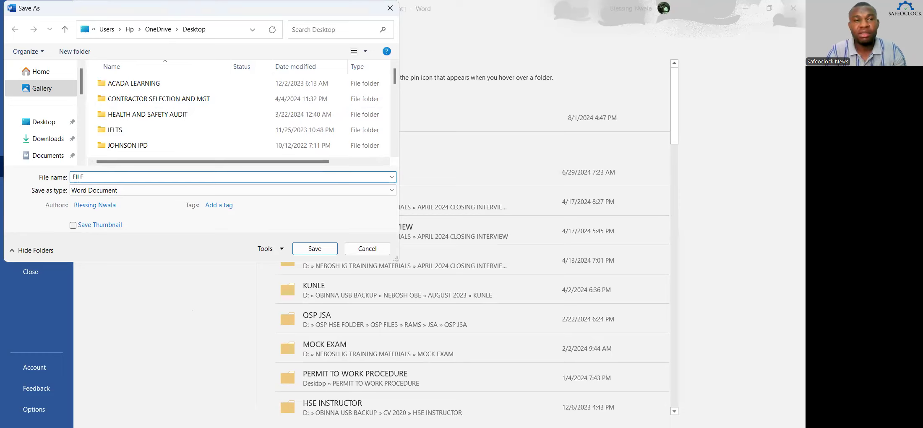
pyautogui.write('1')
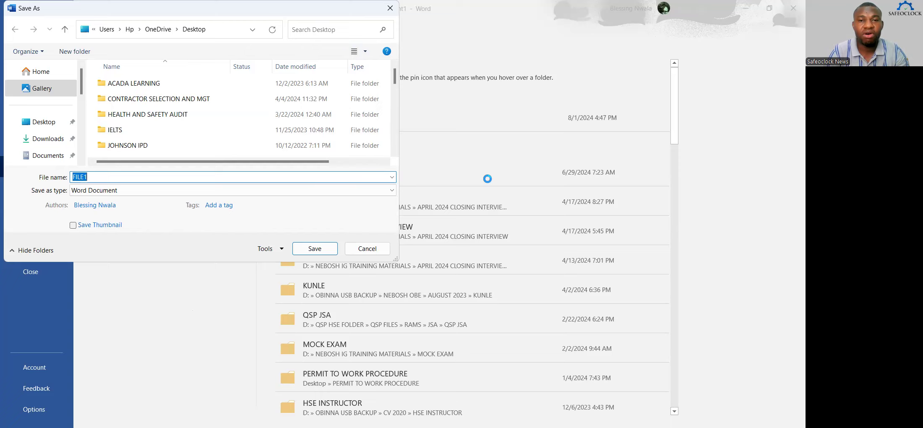
# - Enlarge the Save As dialog and save FILE1 with the Word Document file type
pyautogui.click(105, 177)
pyautogui.click(215, 192)
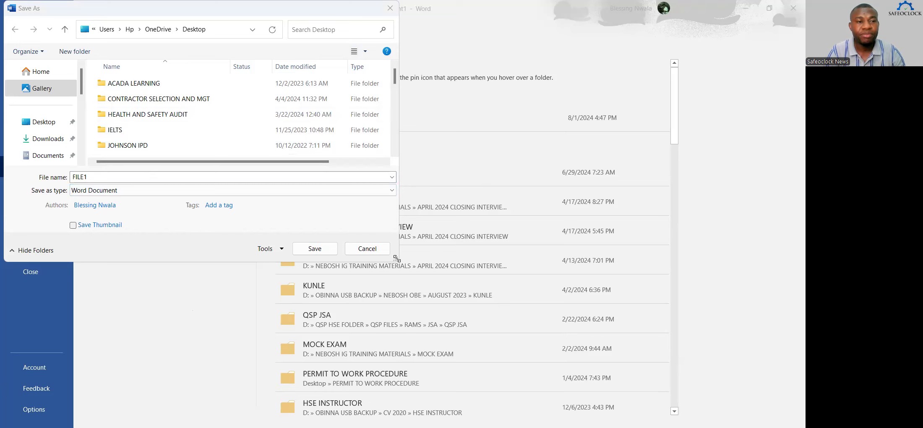
pyautogui.moveTo(396, 258); pyautogui.dragTo(688, 360)
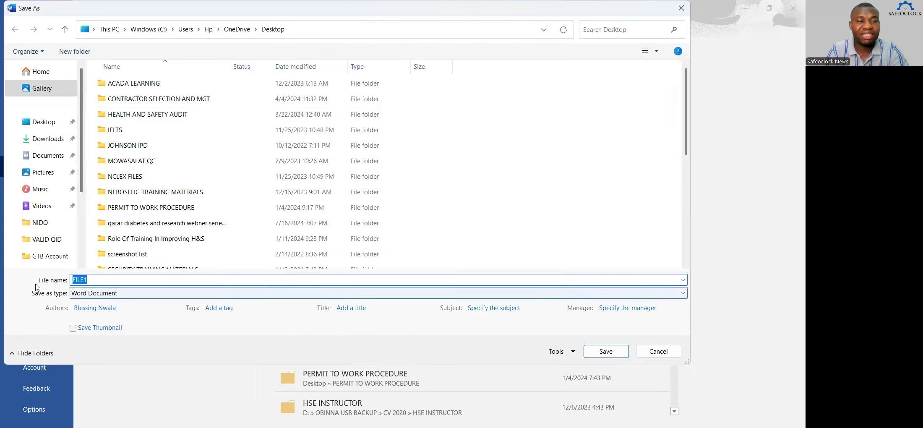
pyautogui.click(136, 295)
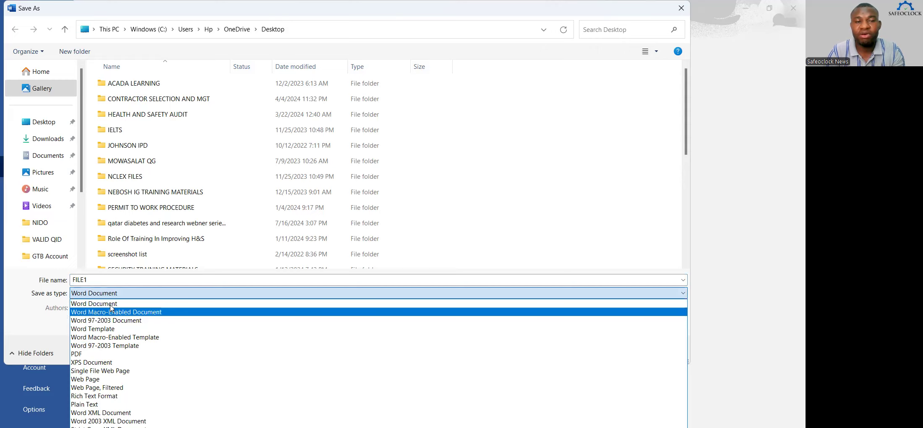
pyautogui.press('Down')
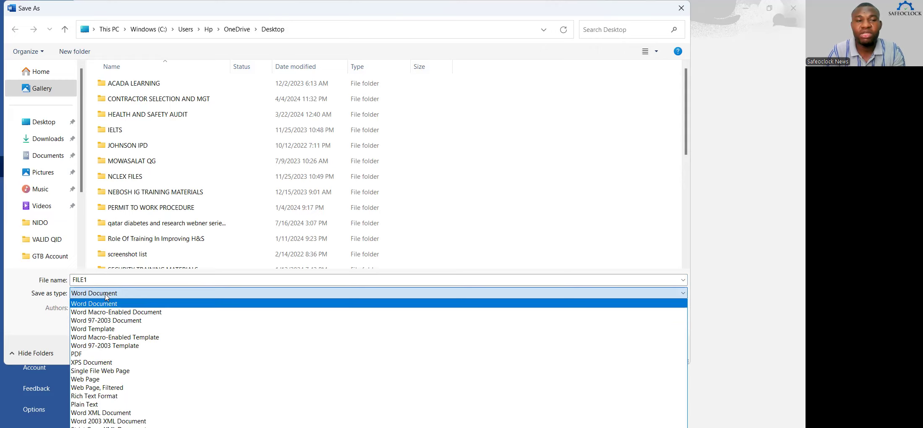
pyautogui.click(106, 296)
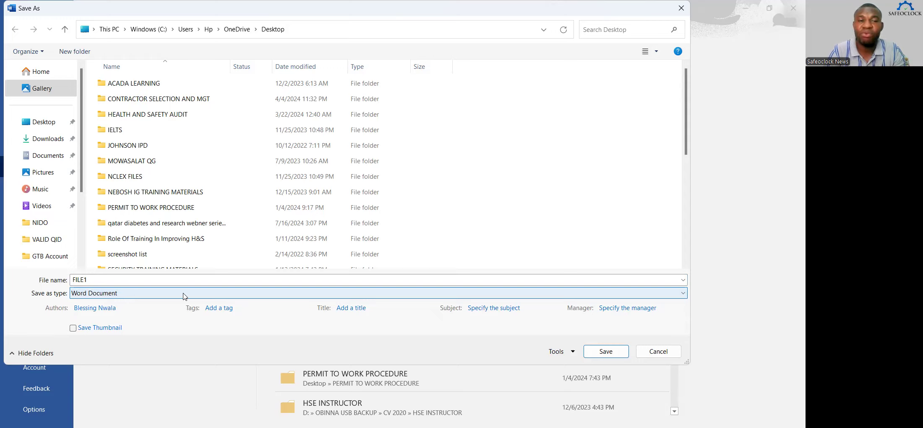
pyautogui.click(607, 351)
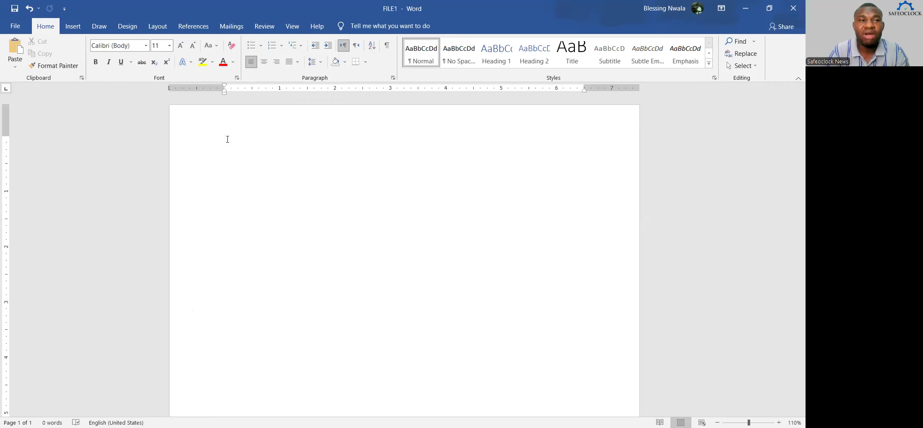
# - Save a copy of the document to the Desktop under the name FILE2
pyautogui.click(16, 28)
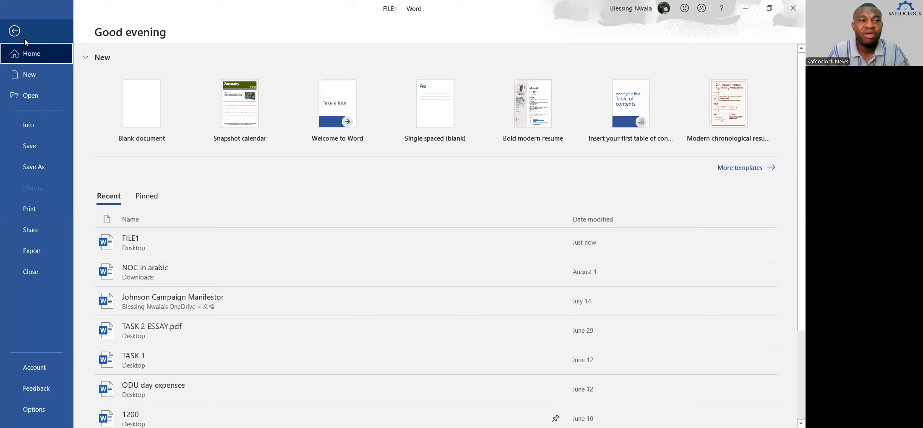
pyautogui.click(40, 169)
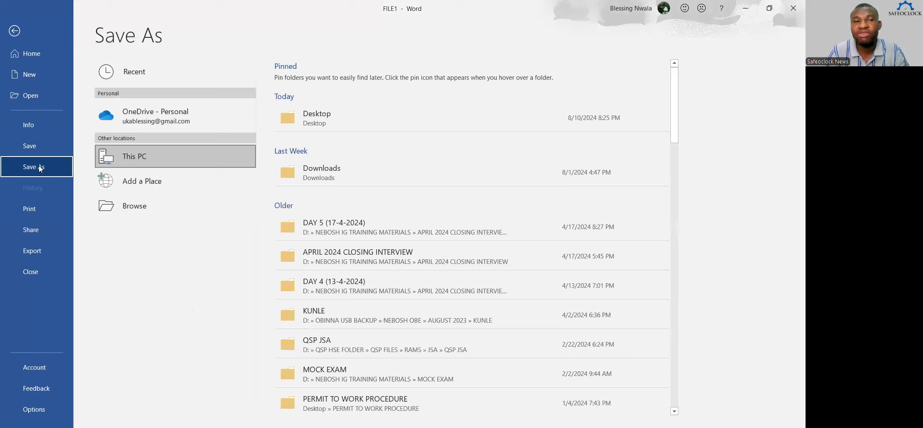
pyautogui.click(329, 115)
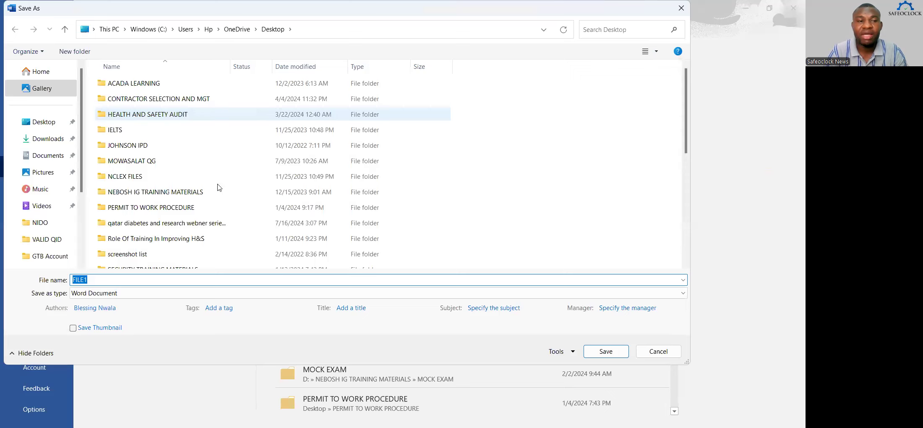
pyautogui.click(128, 281)
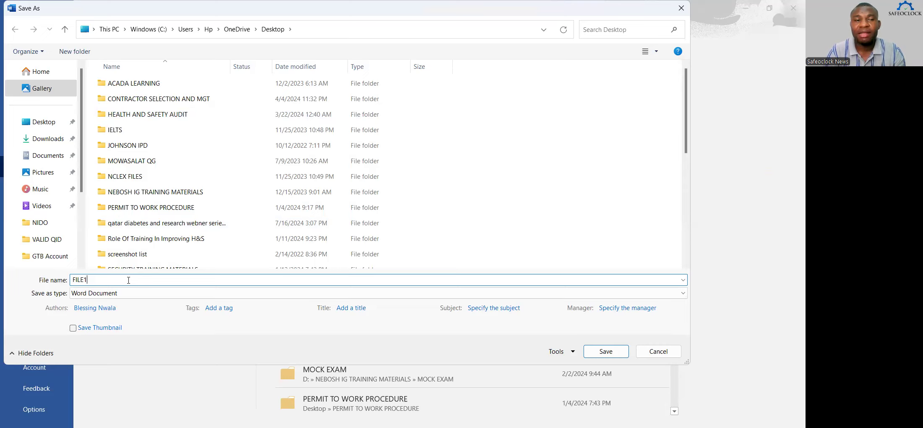
pyautogui.press('BackSpace')
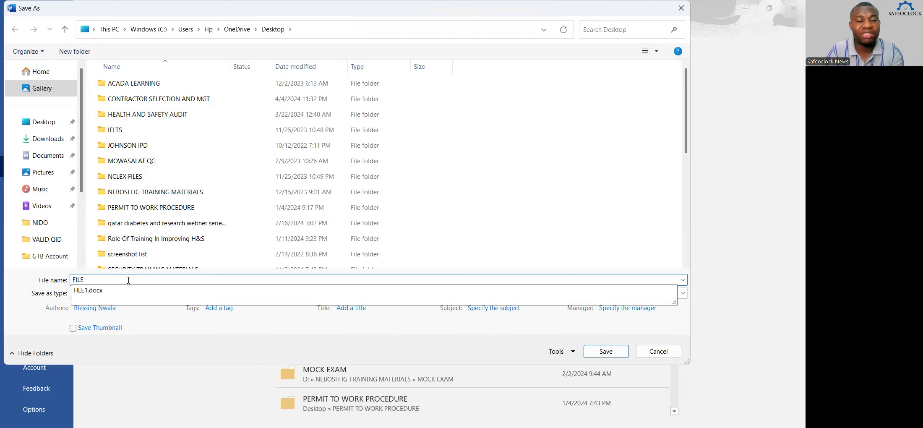
pyautogui.write('2')
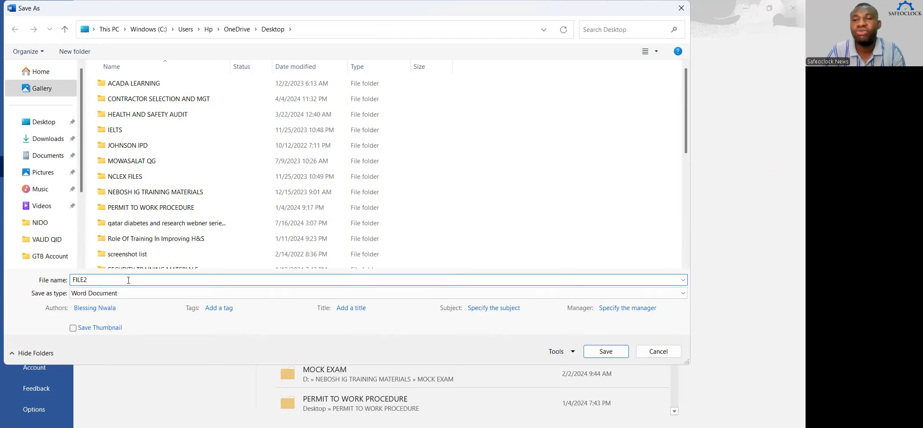
pyautogui.click(606, 352)
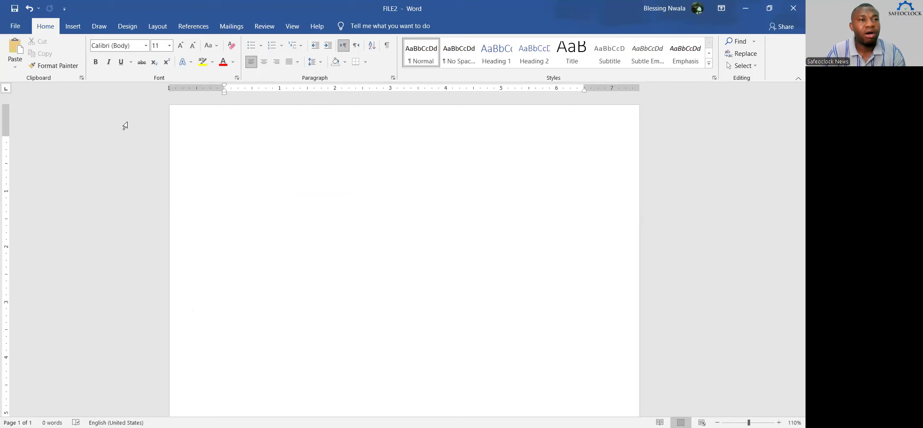
# - Open the print settings for FILE2 and choose the Canon TS3400 series as the printer
pyautogui.click(15, 28)
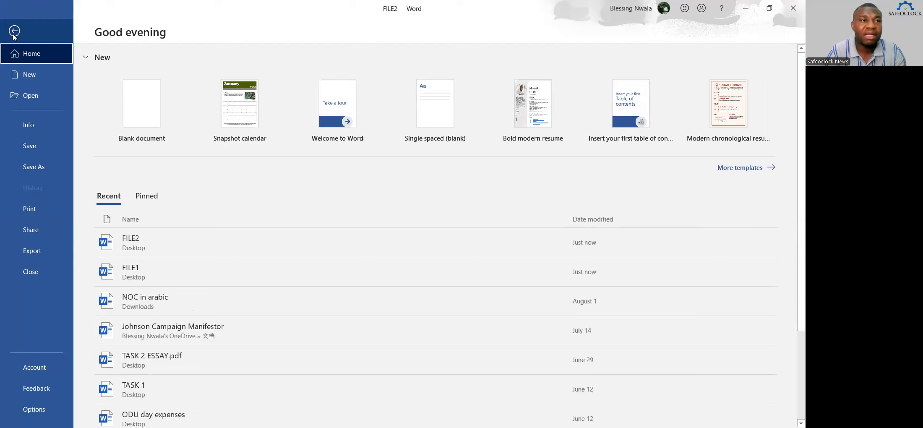
pyautogui.click(14, 30)
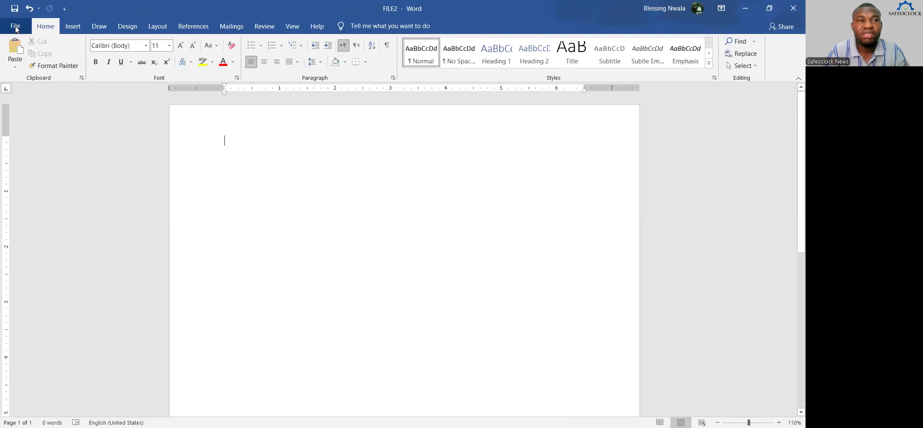
pyautogui.click(16, 27)
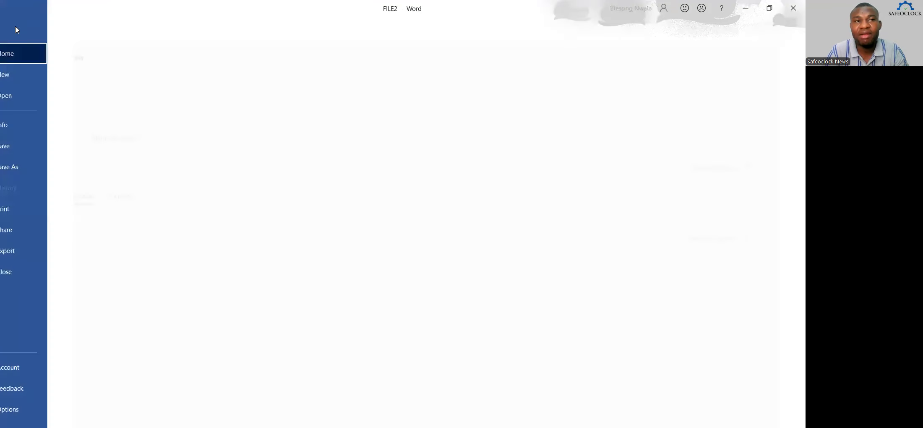
pyautogui.click(34, 208)
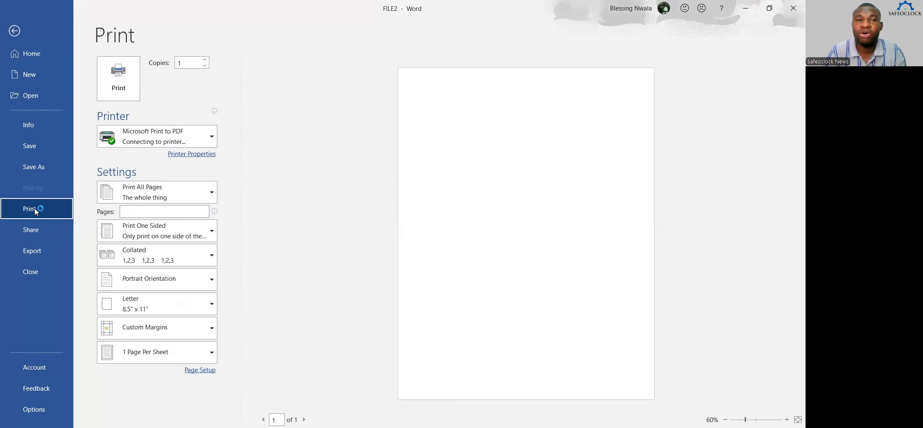
pyautogui.moveTo(212, 137)
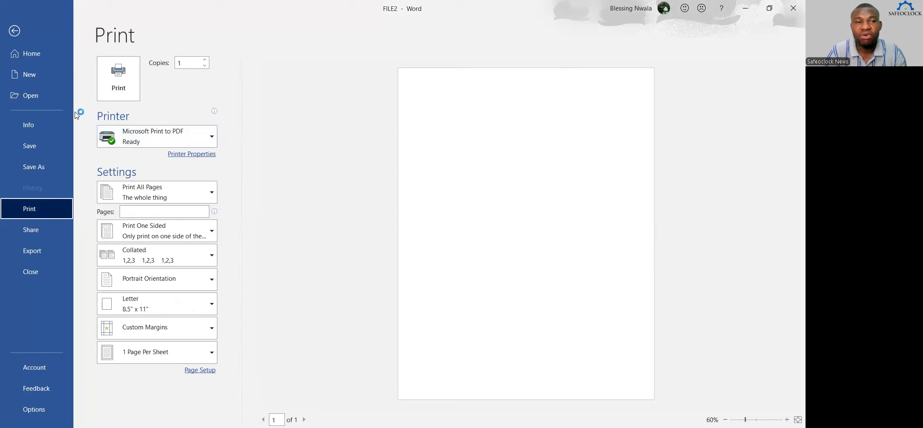
pyautogui.click(213, 137)
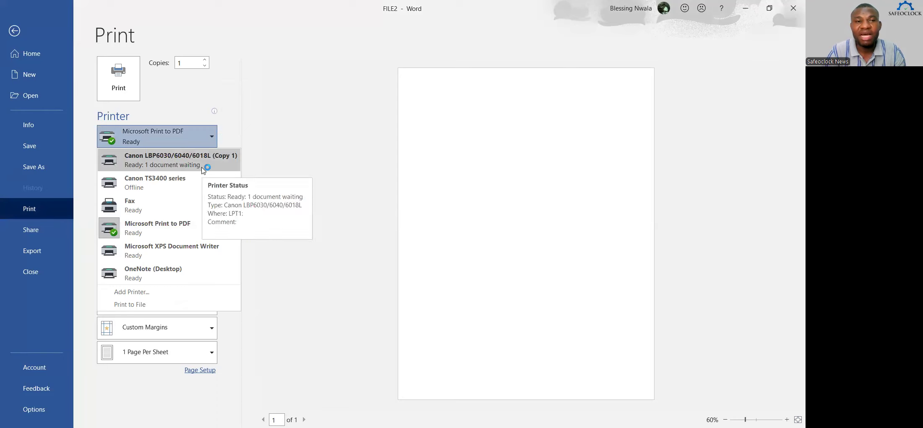
pyautogui.moveTo(198, 181)
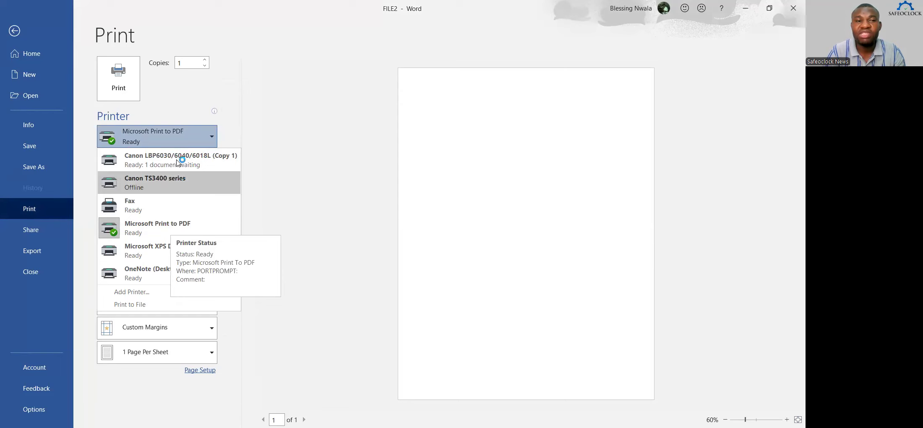
pyautogui.click(168, 186)
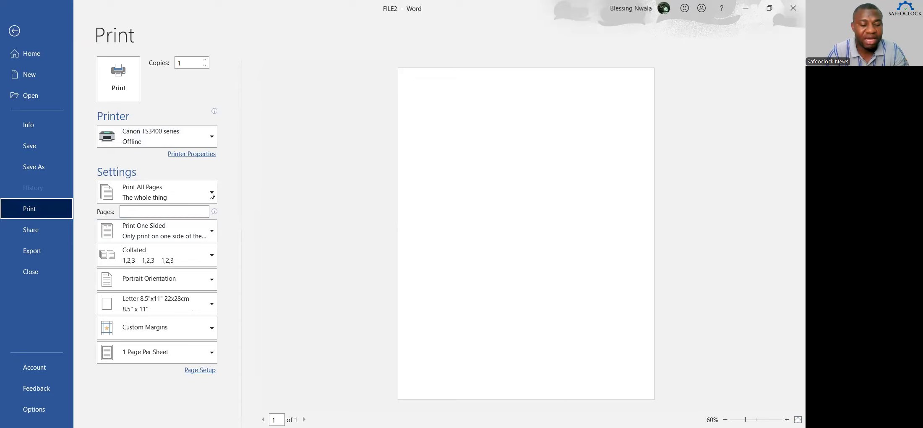
# - Try custom print ranges of page 2, page 3 and pages 1-5, and restore the range to Print All Pages
pyautogui.click(211, 195)
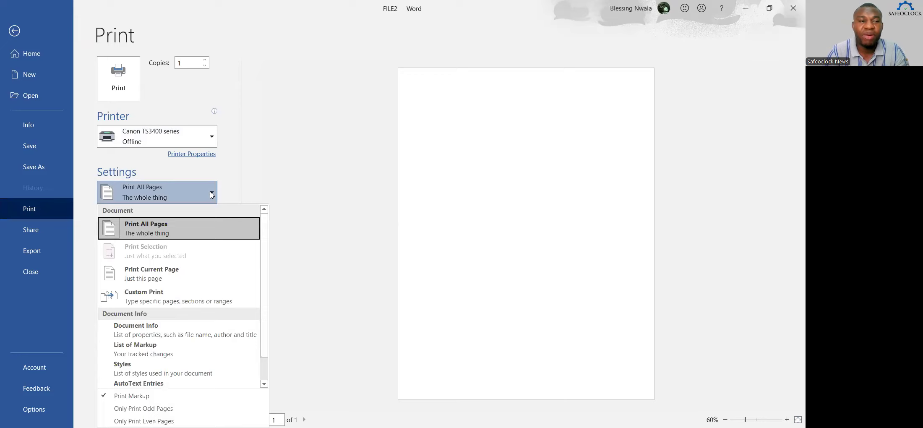
pyautogui.click(211, 194)
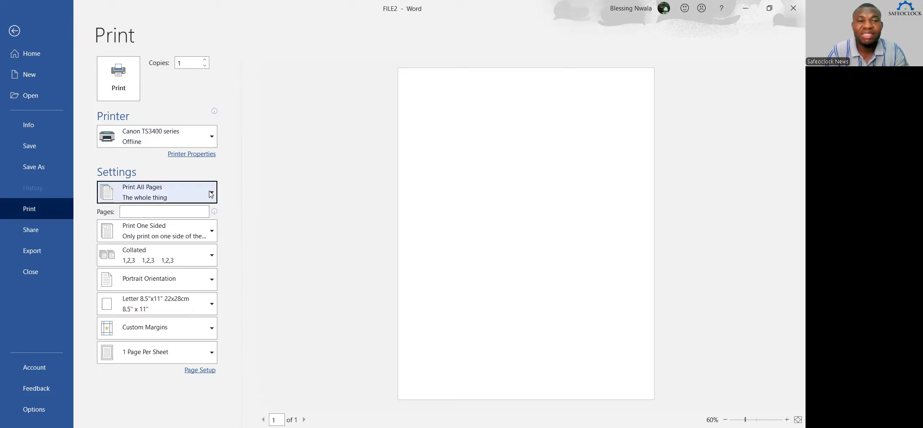
pyautogui.click(185, 212)
pyautogui.write('2')
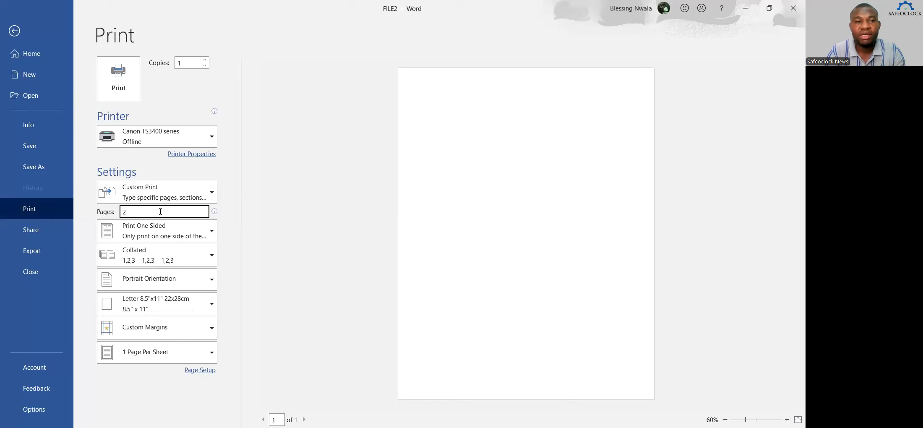
pyautogui.press('BackSpace')
pyautogui.write('3')
pyautogui.press('BackSpace')
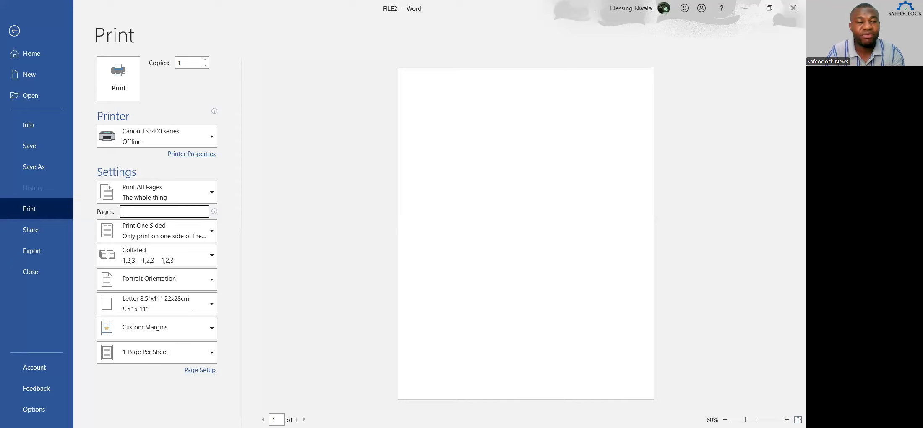
pyautogui.write('1-5')
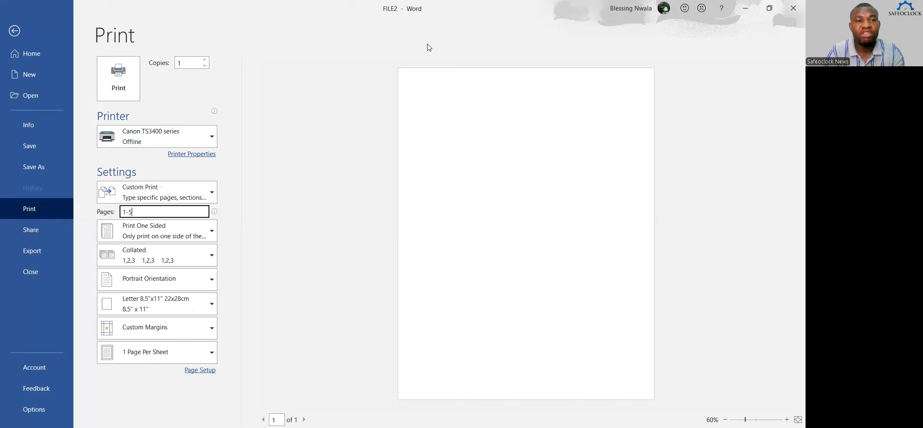
pyautogui.hotkey('ctrl', 'a')
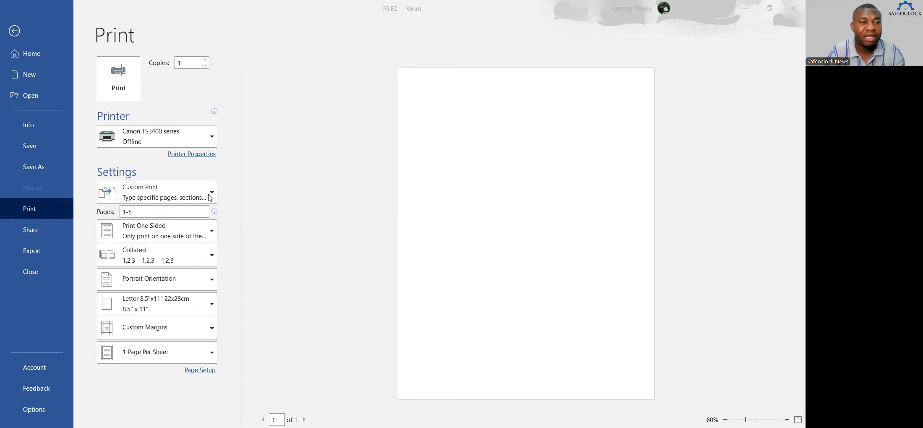
pyautogui.hotkey('alt', 'Tab')
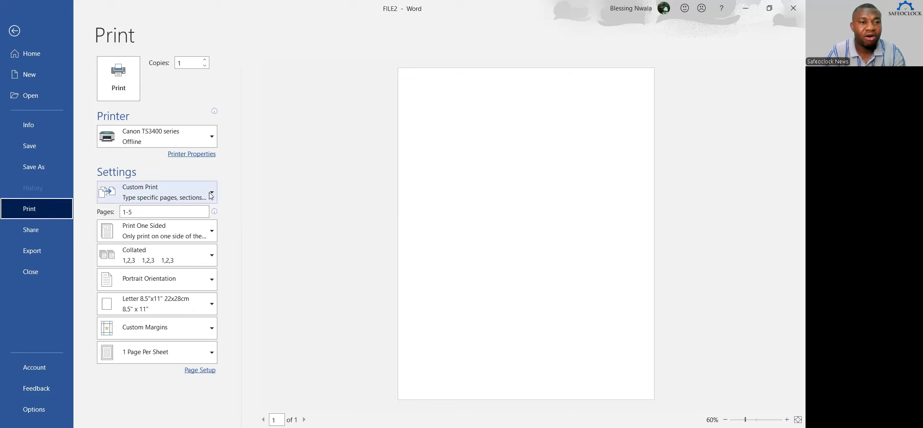
pyautogui.click(210, 195)
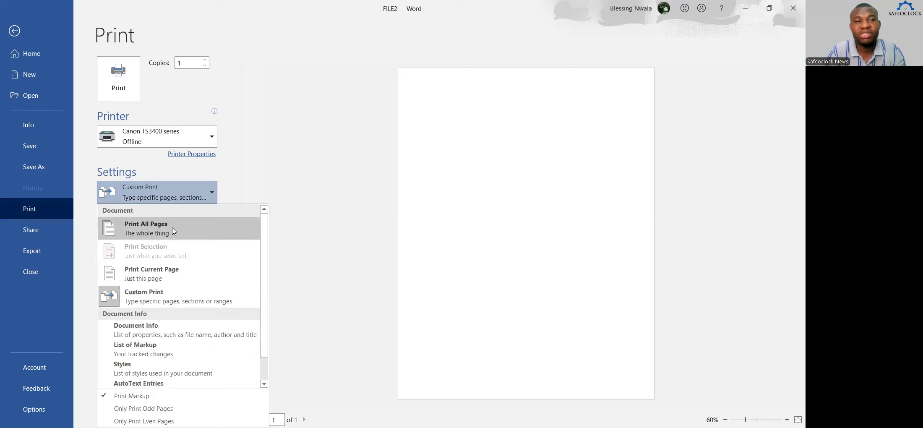
pyautogui.click(174, 231)
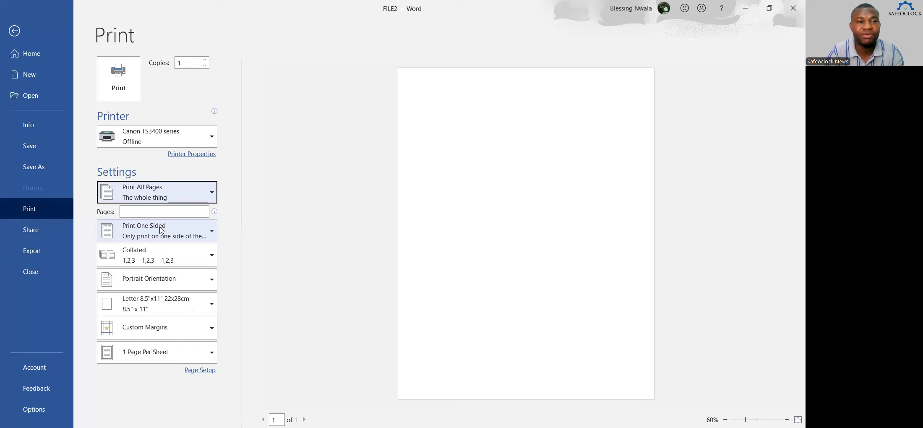
# - Try printing on both sides with pages flipped on the long edge, and switch back to Print One Sided
pyautogui.click(212, 232)
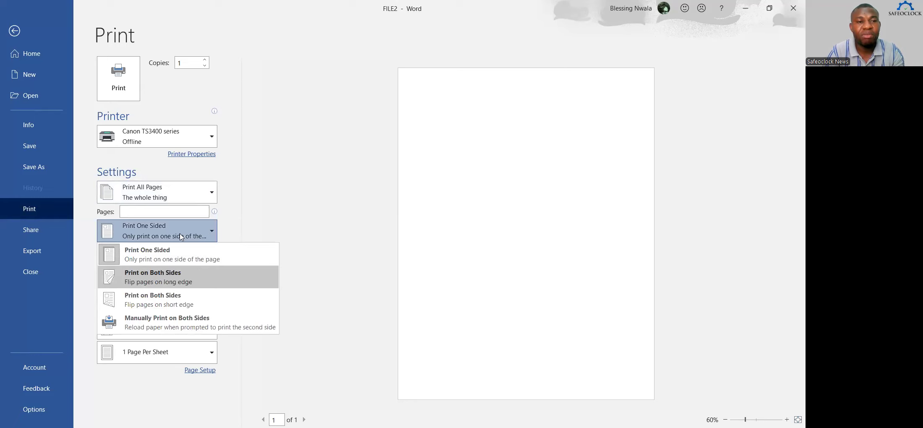
pyautogui.click(163, 277)
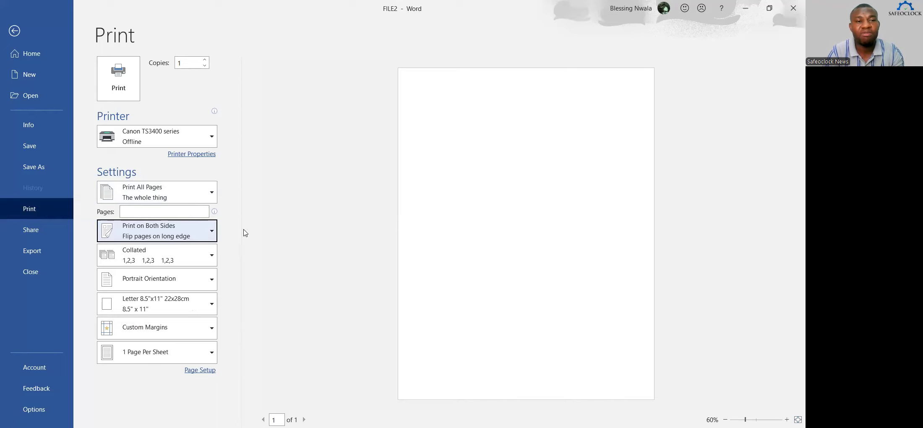
pyautogui.click(212, 233)
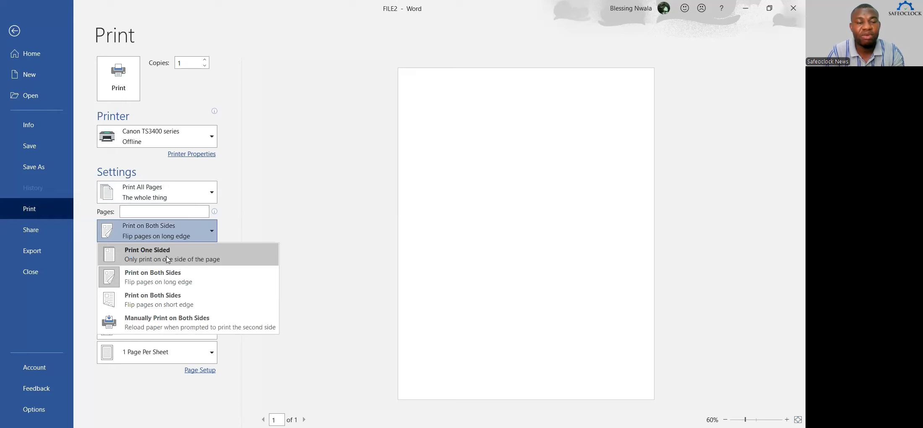
pyautogui.click(167, 259)
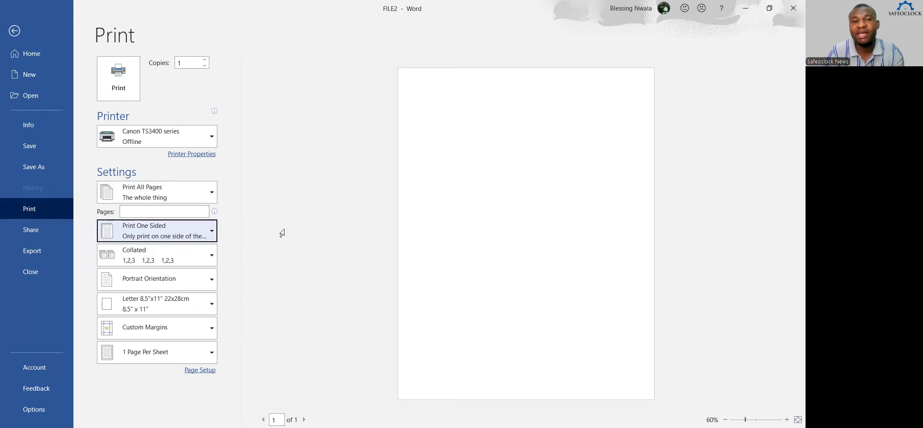
# - Preview the page in Landscape Orientation and return it to Portrait Orientation
pyautogui.click(213, 282)
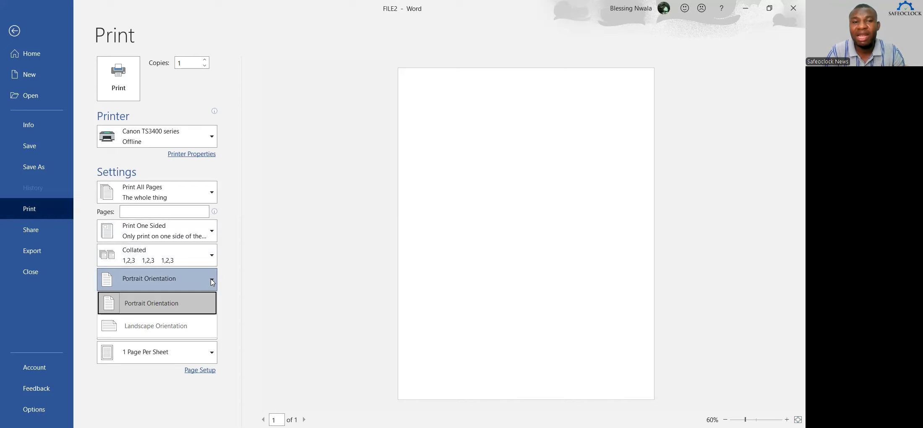
pyautogui.click(150, 330)
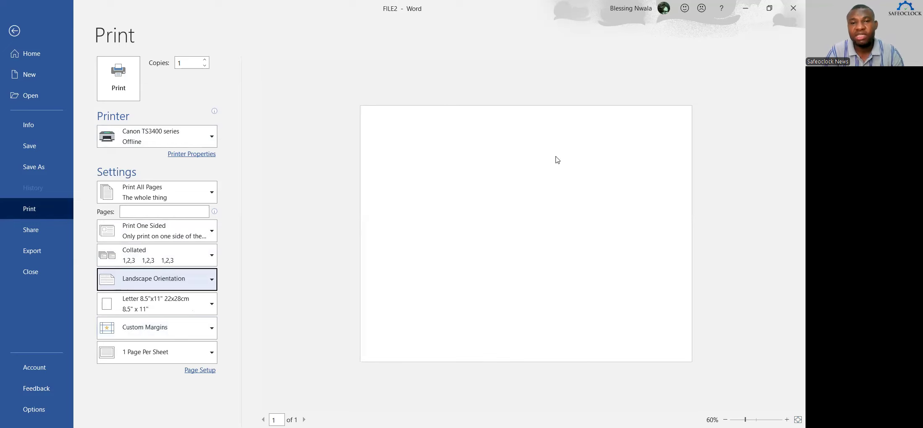
pyautogui.click(215, 282)
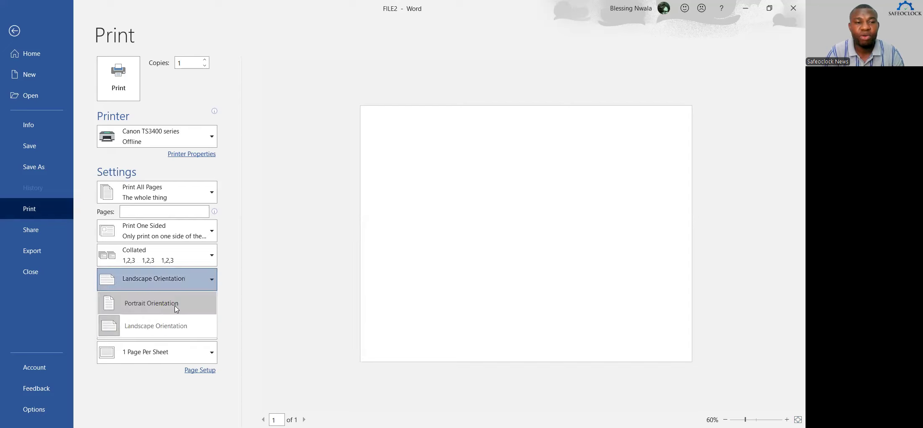
pyautogui.click(167, 304)
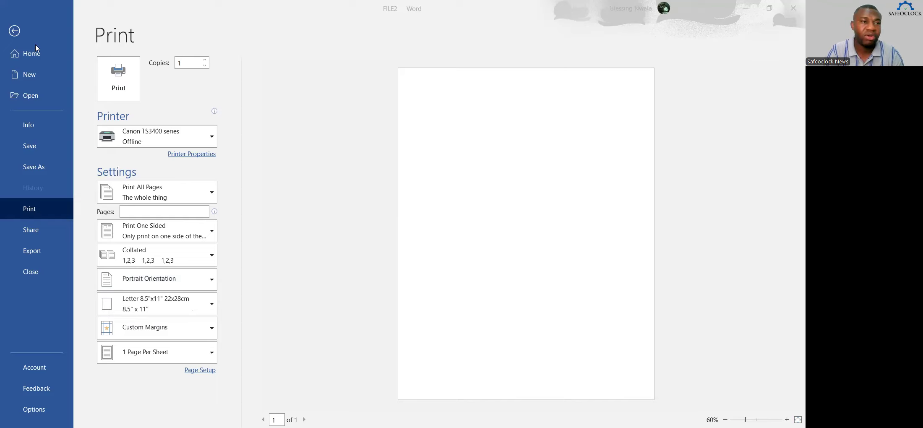
# - Leave the print settings and examine the document's sharing options, including the ways to send it by email
pyautogui.hotkey('alt', 'Tab')
pyautogui.click(15, 31)
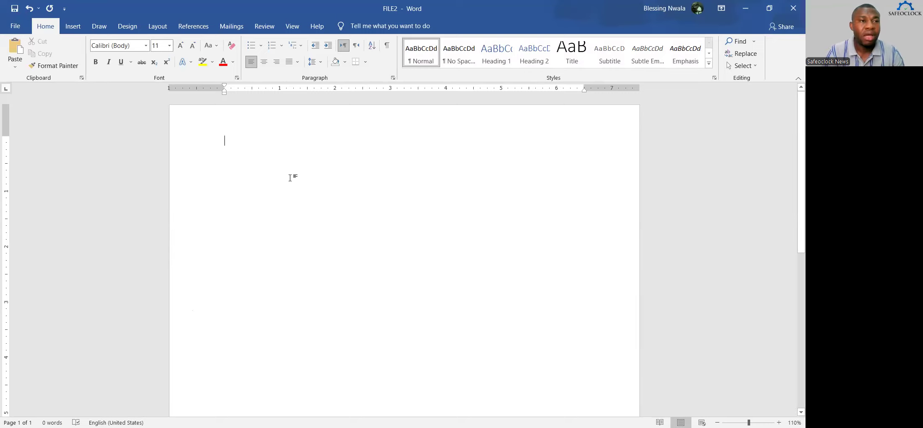
pyautogui.click(16, 27)
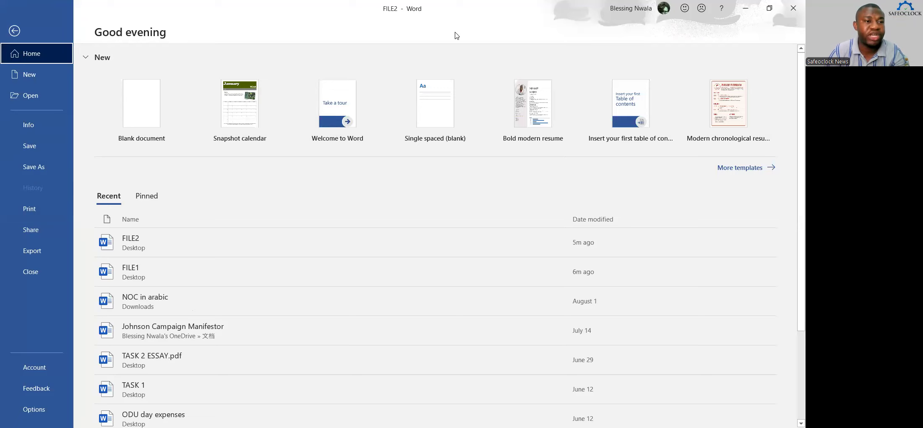
pyautogui.click(43, 234)
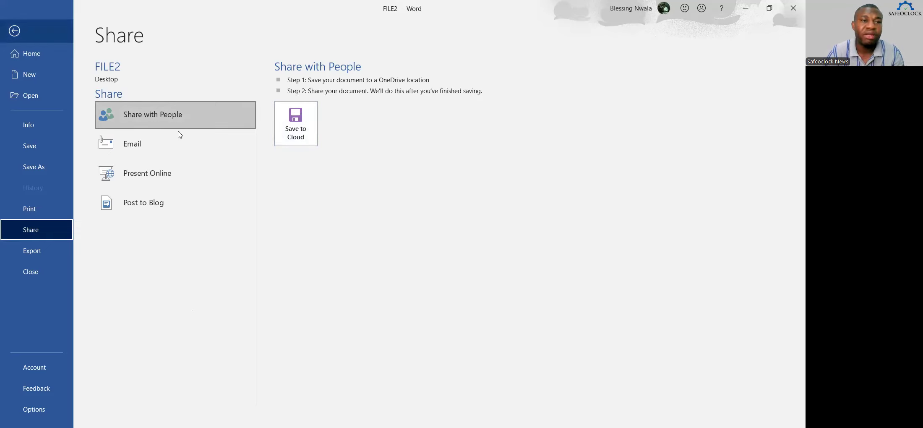
pyautogui.click(161, 145)
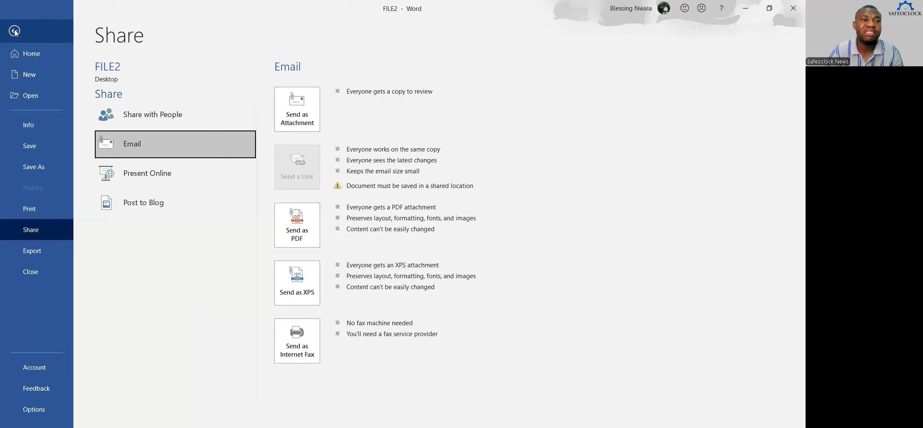
# - Examine the export options for changing the file type and creating a PDF/XPS document, and return to the page
pyautogui.click(37, 253)
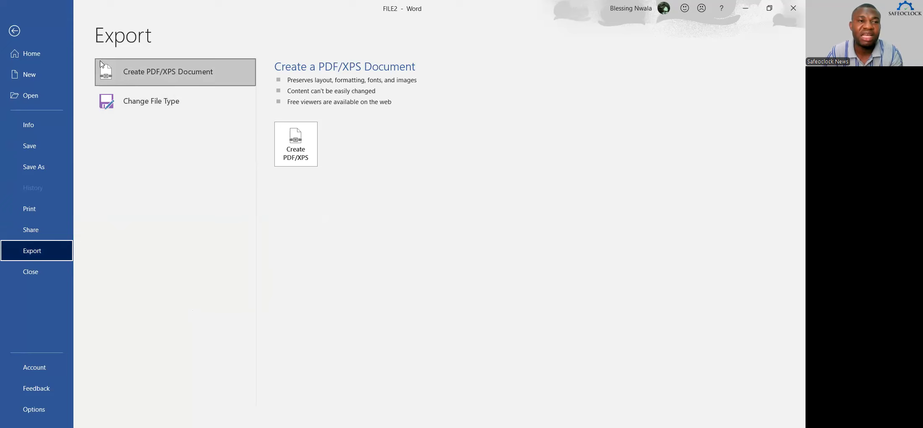
pyautogui.click(160, 103)
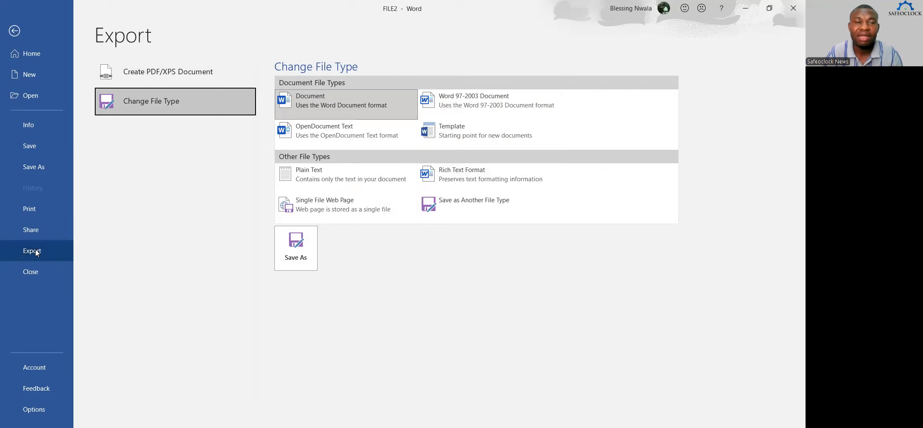
pyautogui.click(162, 77)
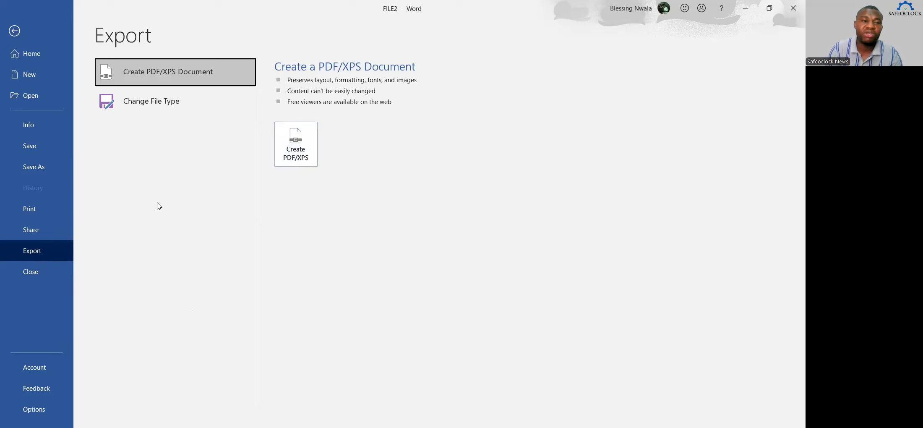
pyautogui.click(14, 31)
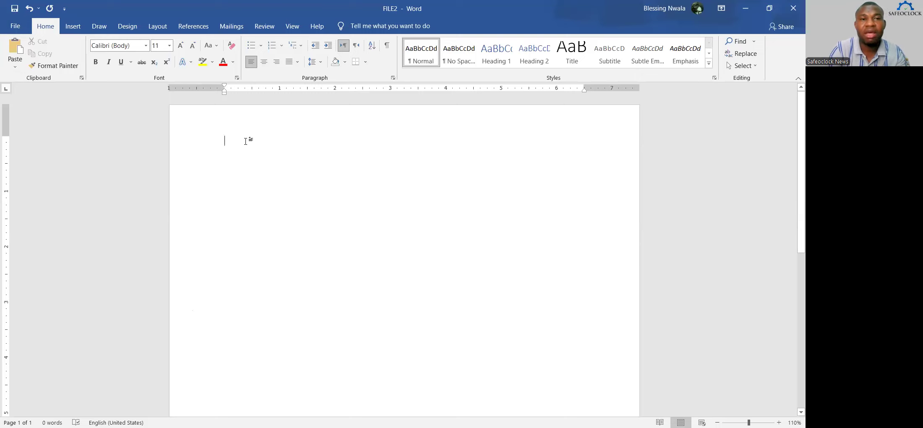
# - Enter the sentence "This is our first class on computer training" on the first line, correcting the spelling of computer
pyautogui.write('t')
pyautogui.press('BackSpace')
pyautogui.write('T')
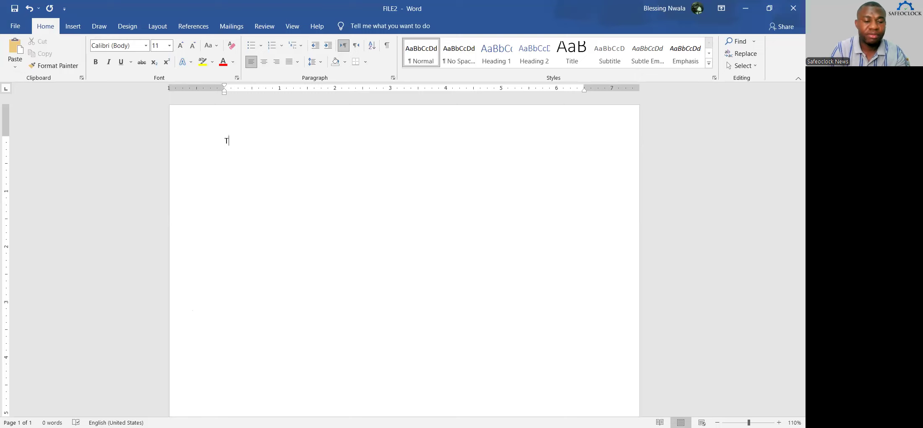
pyautogui.write('his is our first class on C')
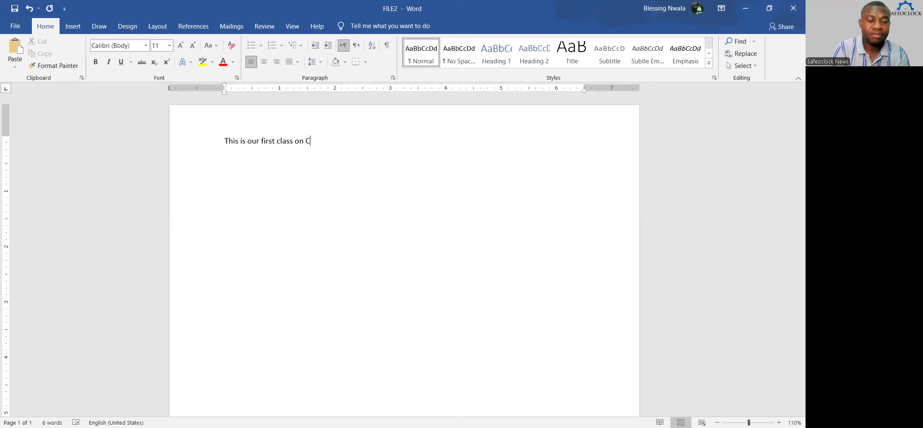
pyautogui.write('onputer training')
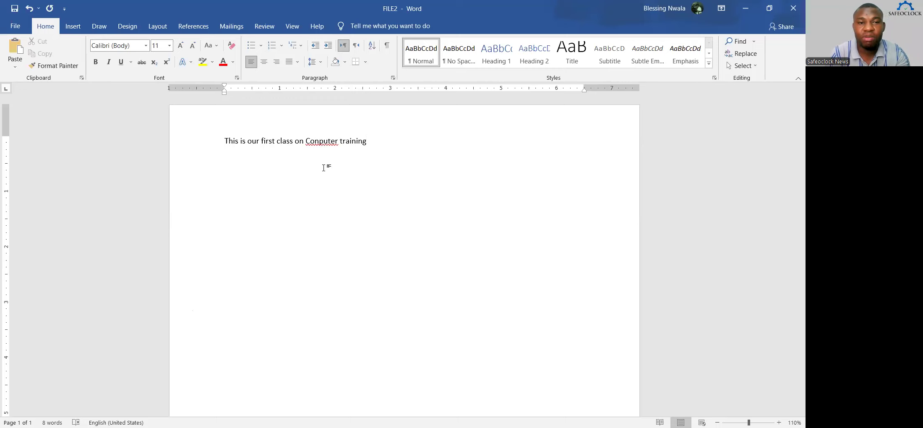
pyautogui.hotkey('ctrl', 'Left')
pyautogui.hotkey('ctrl', 'shift', 'Left')
pyautogui.write('computer')
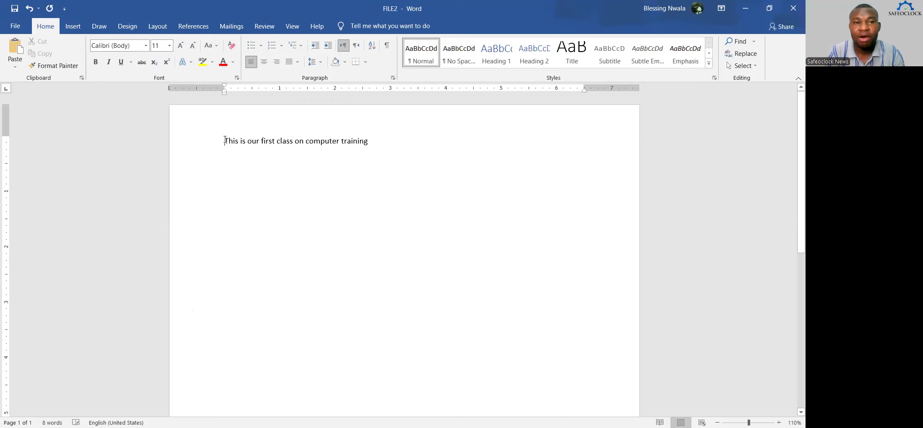
# - Try the Arial Black and Arial Rounded MT Bold fonts on the whole sentence
pyautogui.moveTo(225, 141); pyautogui.dragTo(366, 142)
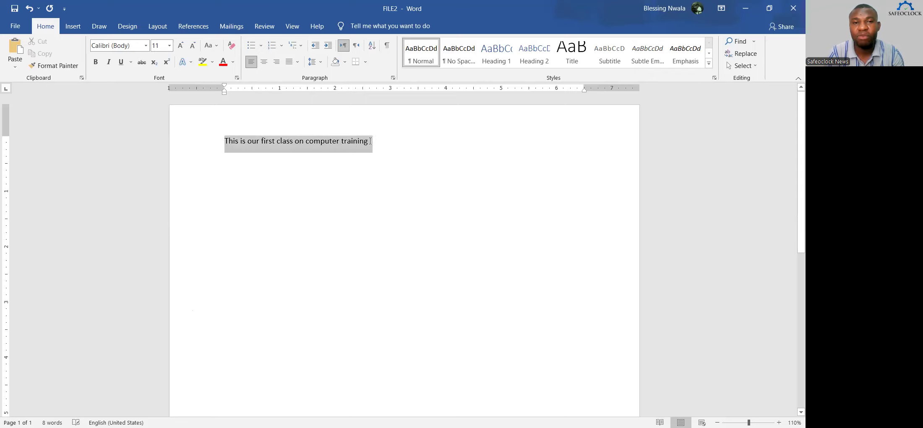
pyautogui.moveTo(371, 141); pyautogui.dragTo(371, 143)
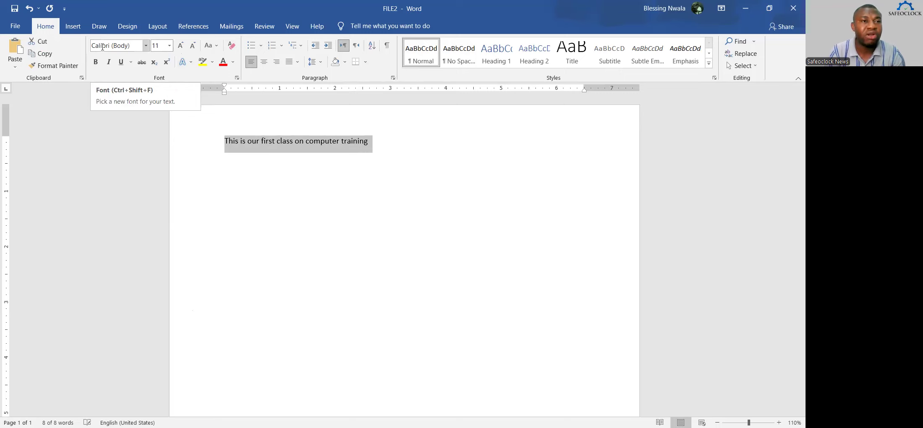
pyautogui.click(147, 49)
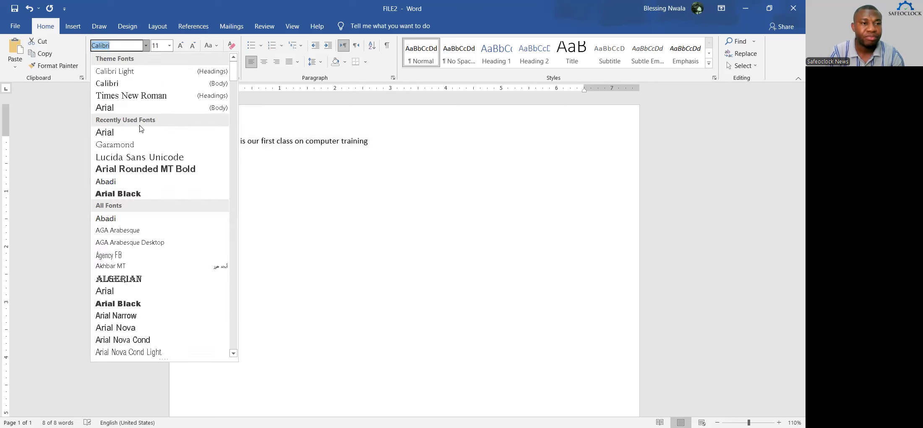
pyautogui.click(127, 195)
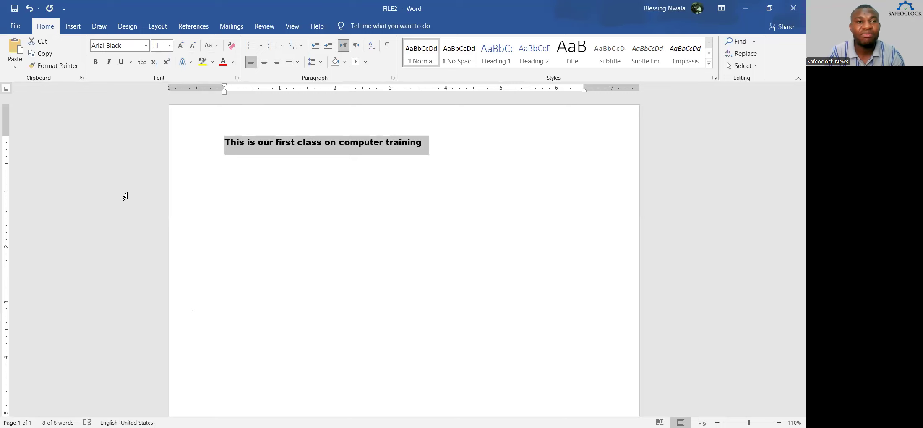
pyautogui.click(145, 46)
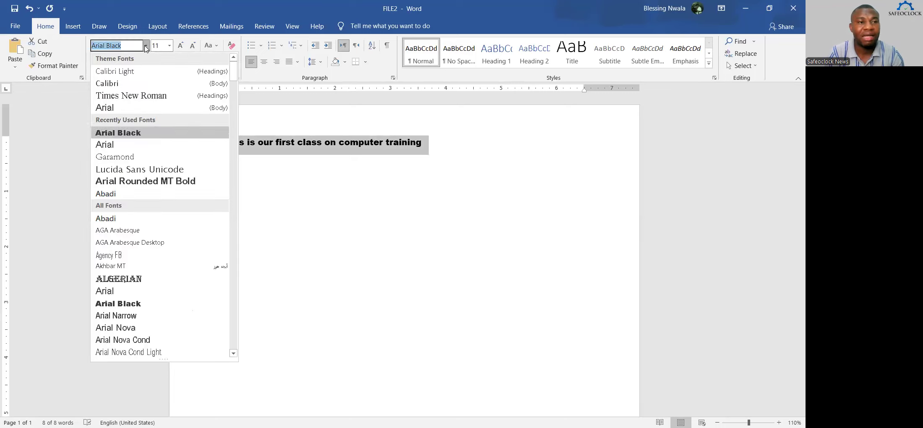
pyautogui.click(143, 185)
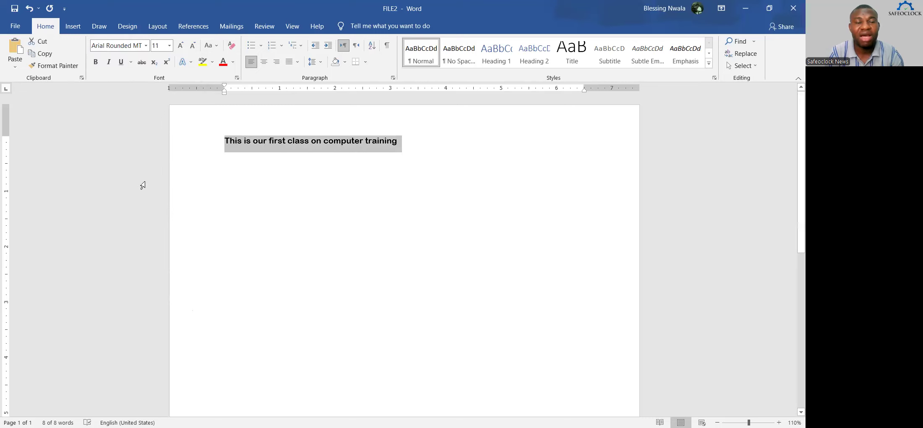
# - Set the sentence in the Algerian font at size 36
pyautogui.click(146, 45)
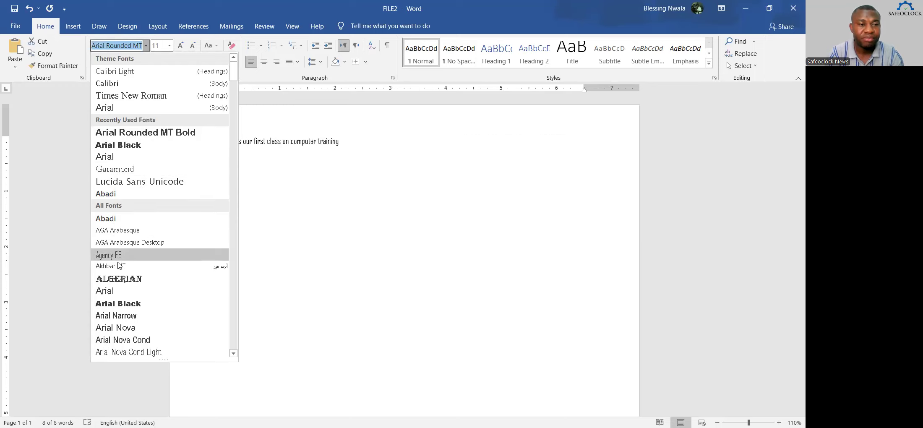
pyautogui.click(118, 279)
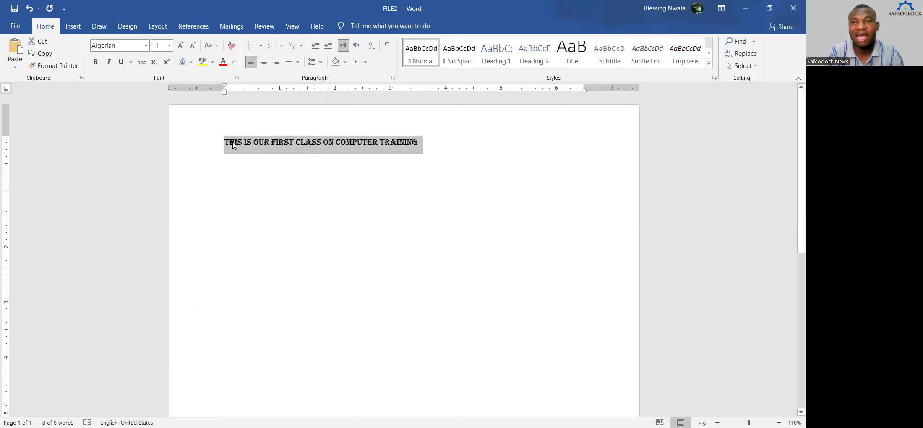
pyautogui.click(170, 49)
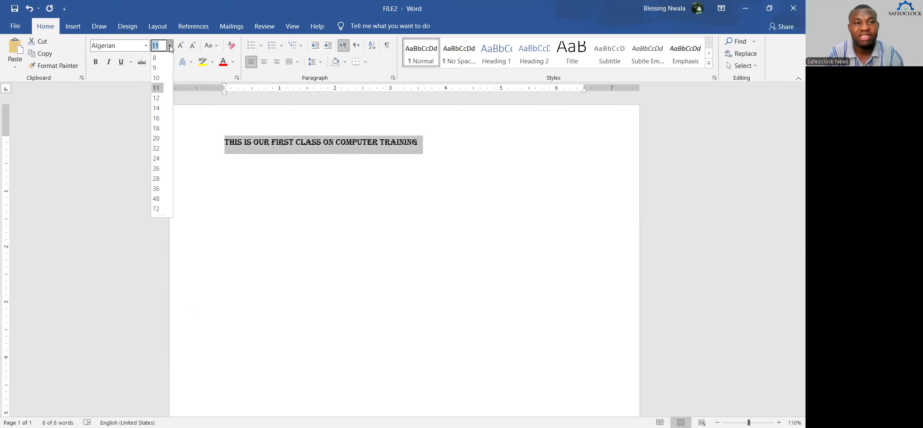
pyautogui.click(156, 188)
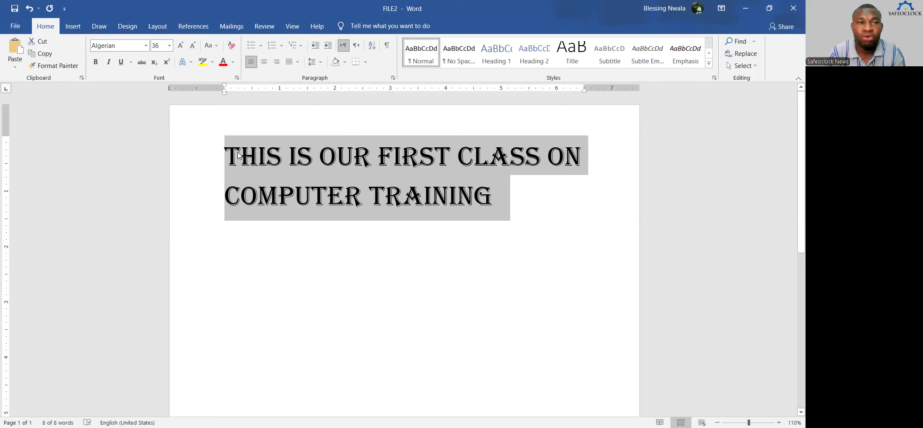
# - Make the Algerian sentence bold, italic and underlined
pyautogui.click(95, 63)
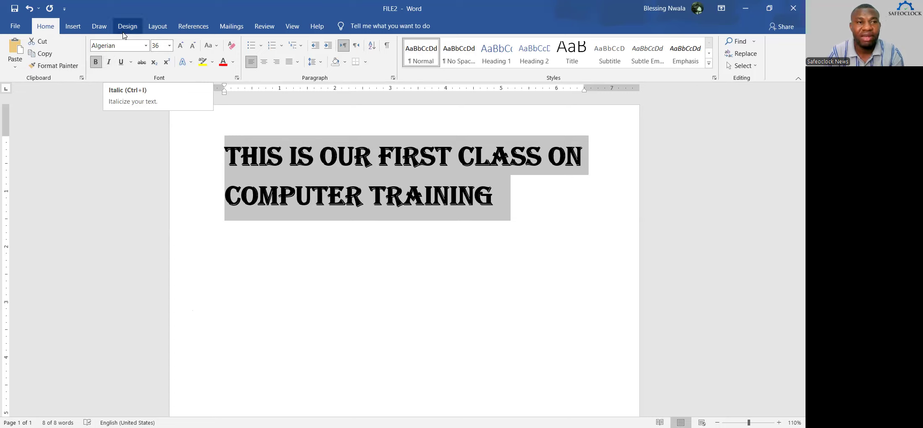
pyautogui.click(108, 62)
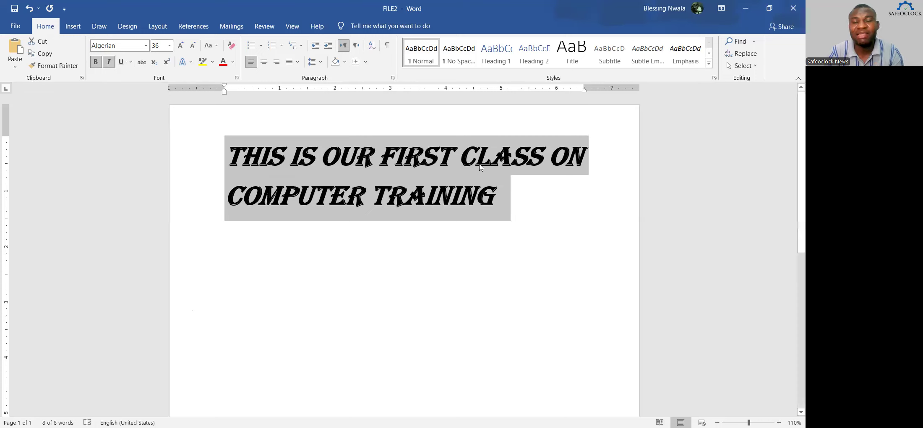
pyautogui.click(121, 62)
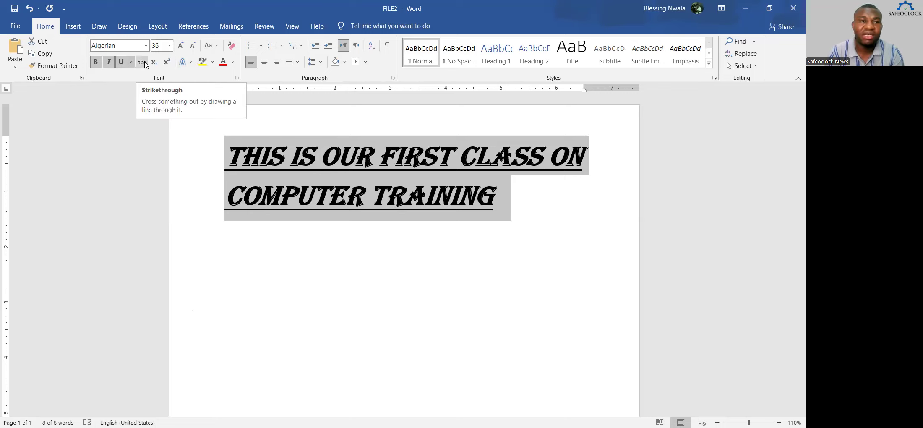
pyautogui.click(260, 248)
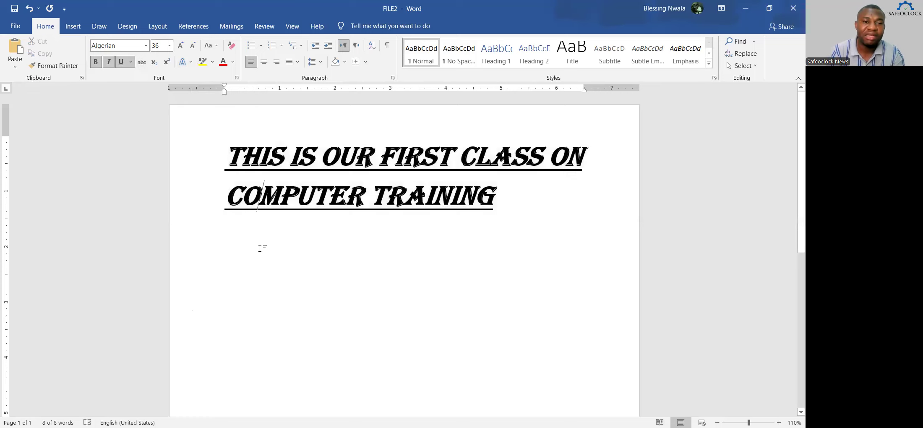
# - Add the letter N two lines below the sentence, and format it with strikethrough instead of underline
pyautogui.click(515, 209)
pyautogui.press('Return')
pyautogui.press('Return')
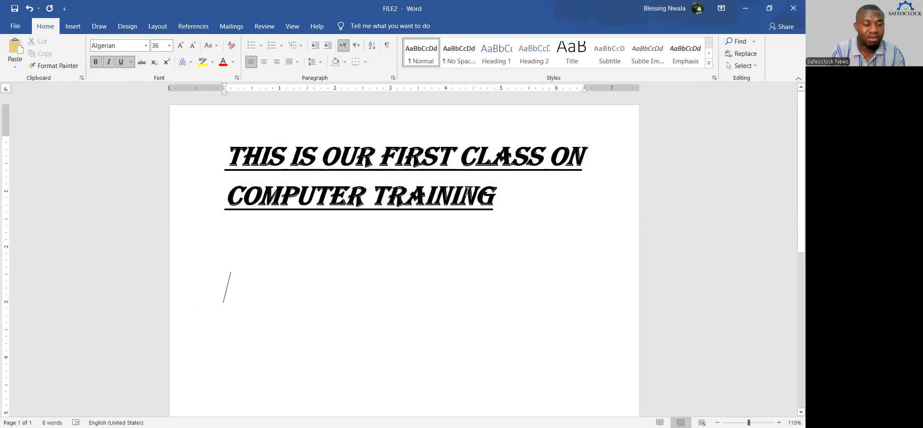
pyautogui.write('N')
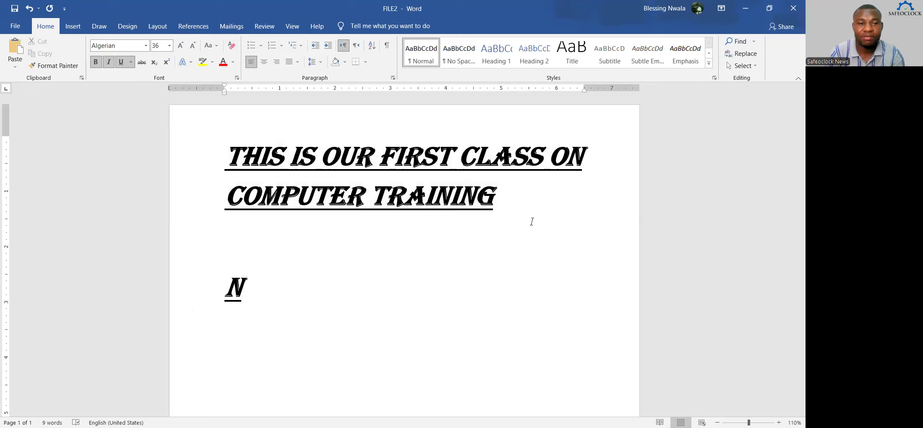
pyautogui.click(231, 288)
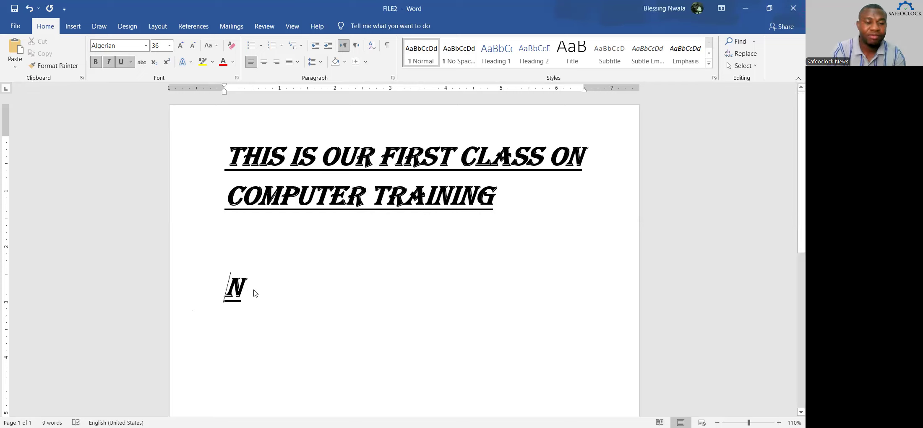
pyautogui.doubleClick(253, 293)
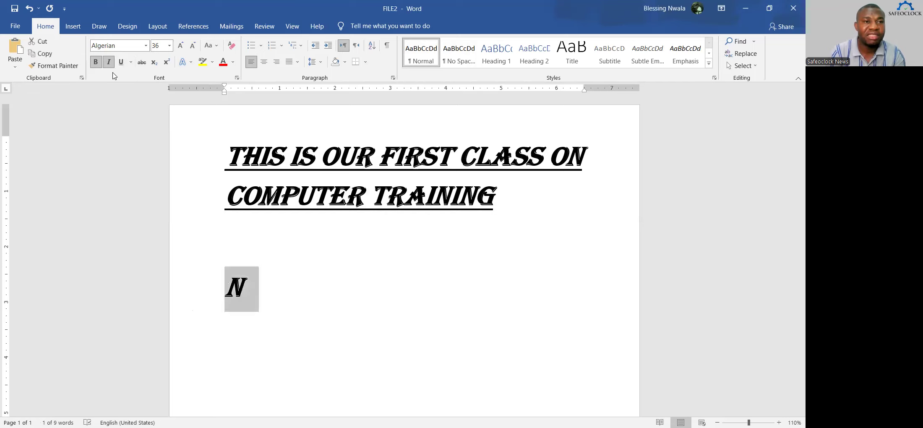
pyautogui.click(142, 63)
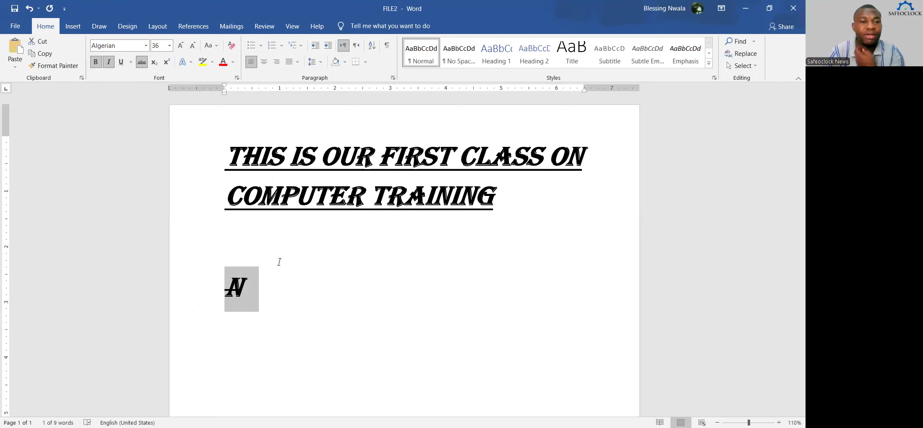
pyautogui.click(266, 293)
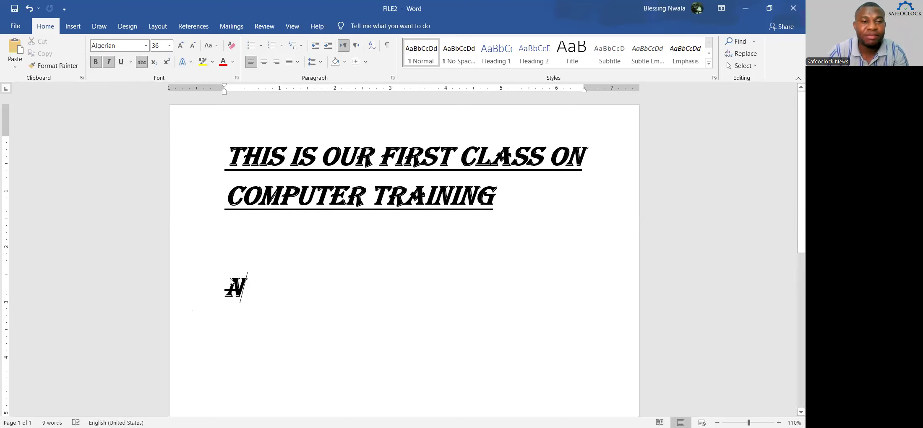
# - Replace the struck-through N with Word1 and set it in the Arial (Body CS) font
pyautogui.press('BackSpace')
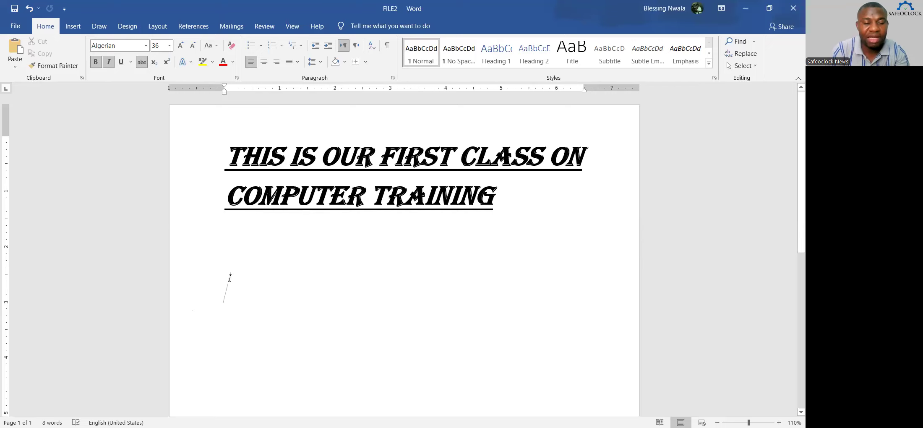
pyautogui.write('W')
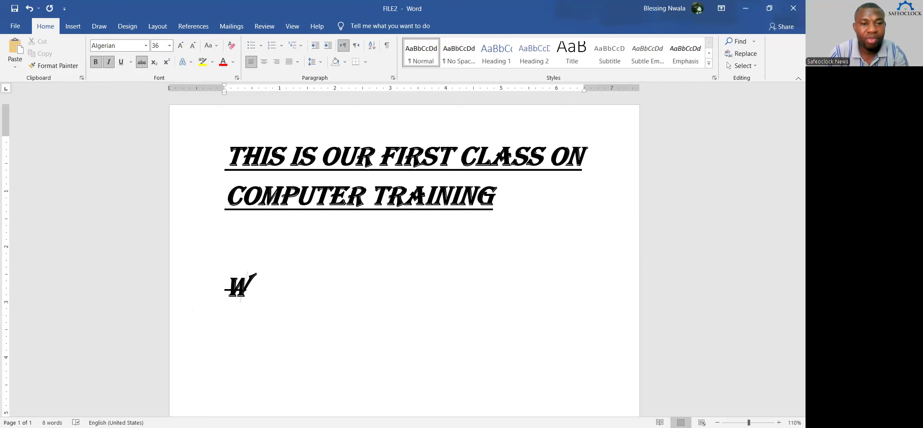
pyautogui.write('ORD1')
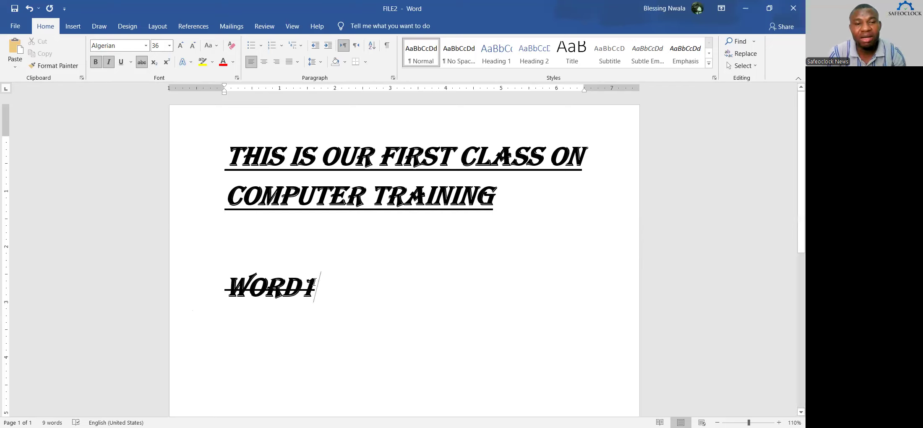
pyautogui.moveTo(314, 282); pyautogui.dragTo(234, 286)
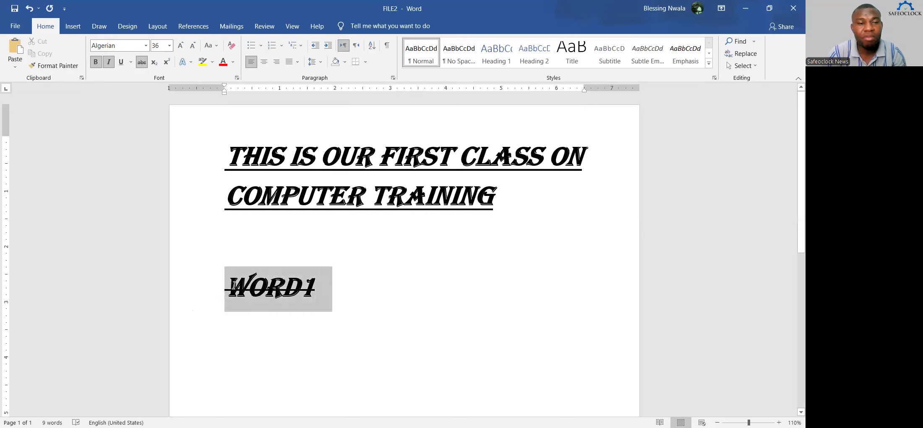
pyautogui.click(146, 46)
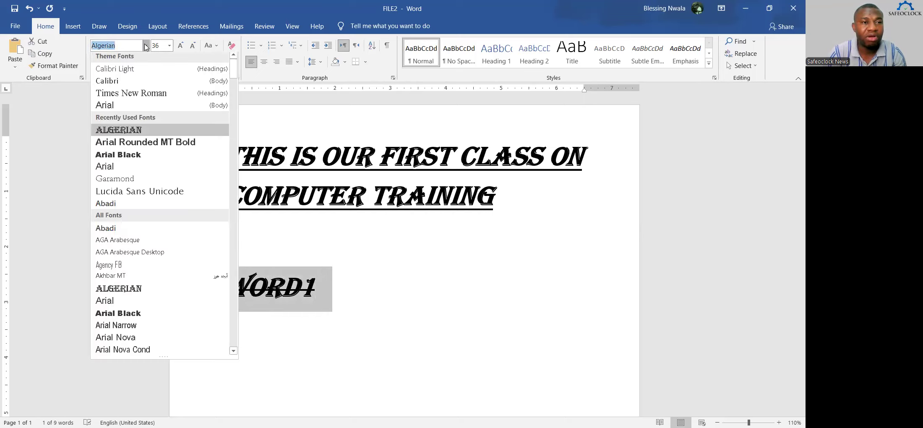
pyautogui.click(126, 110)
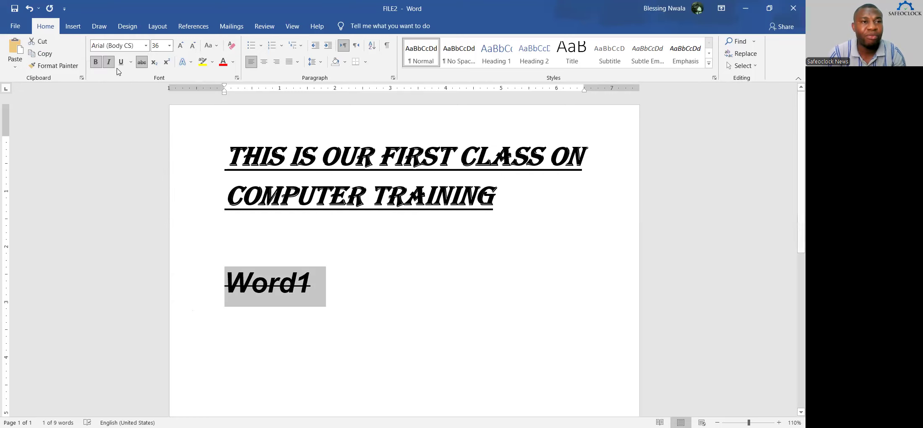
# - Remove the strikethrough from Word1 and format its 1 as a subscript
pyautogui.hotkey('ctrl', 'z')
pyautogui.click(296, 284)
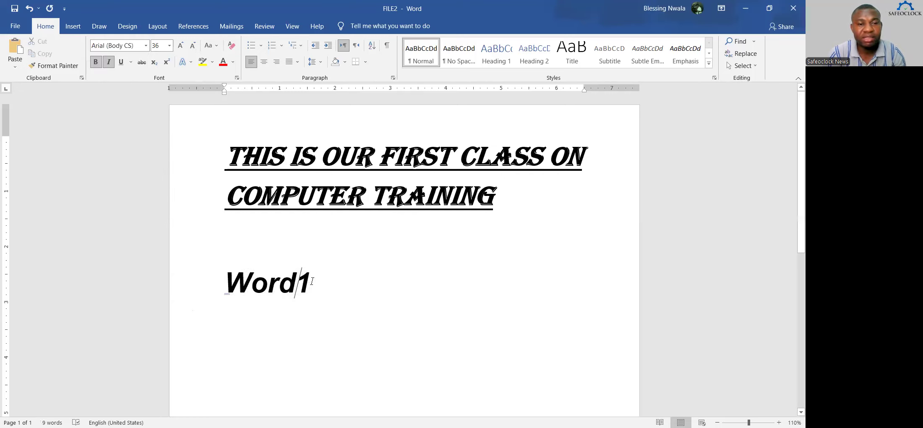
pyautogui.moveTo(312, 281); pyautogui.dragTo(301, 282)
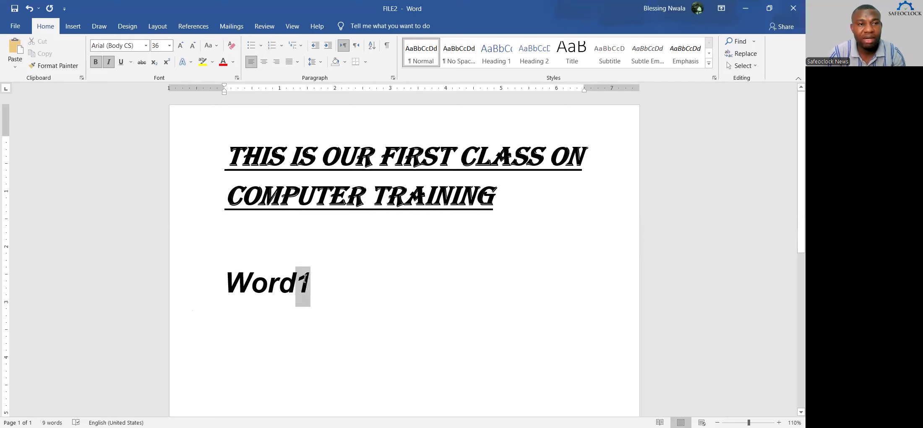
pyautogui.click(155, 63)
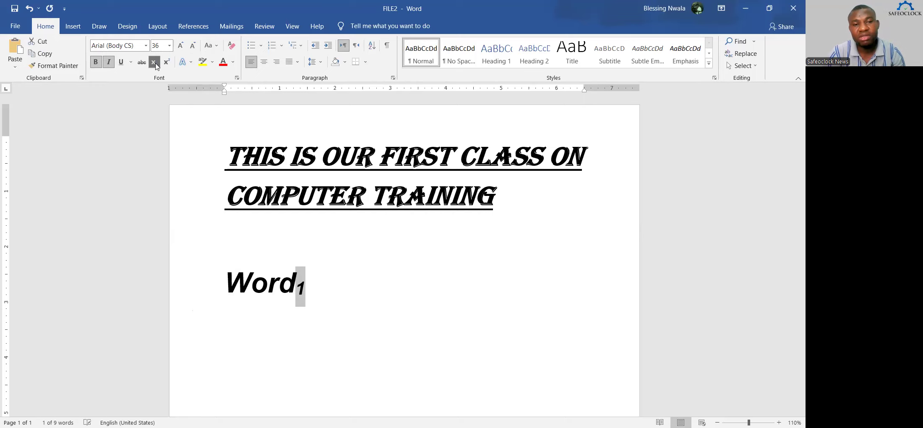
pyautogui.click(315, 277)
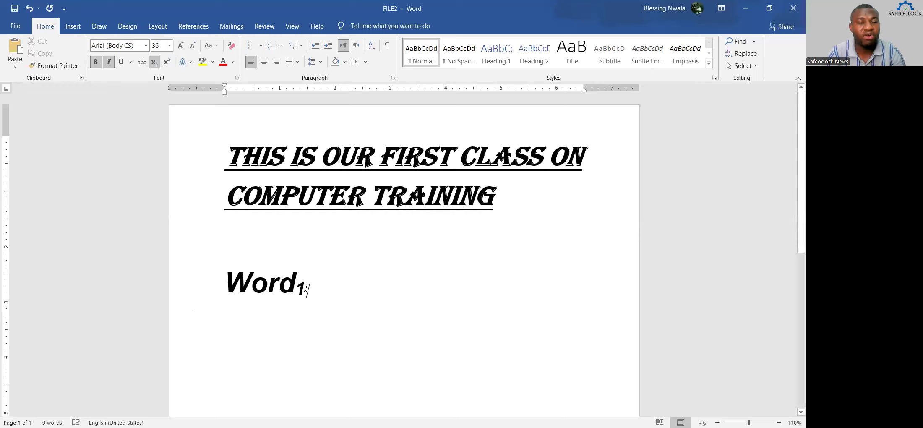
# - Replace the subscript 1 after Word with 2nd and format 2nd as superscript
pyautogui.moveTo(307, 289); pyautogui.dragTo(297, 289)
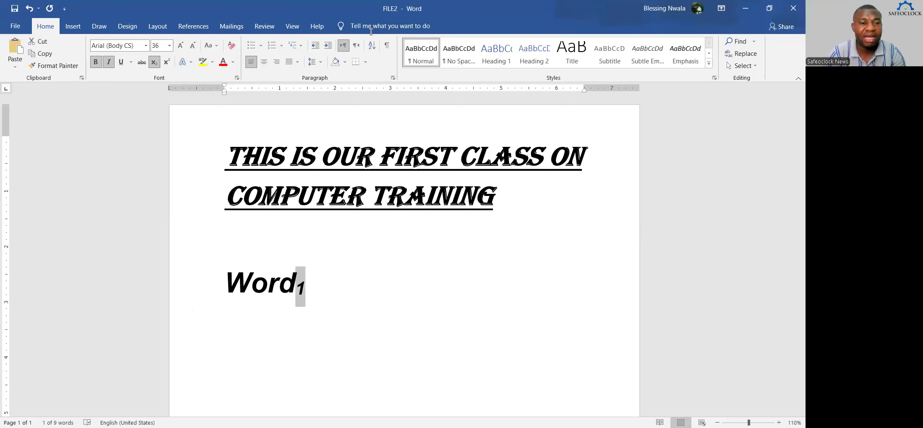
pyautogui.click(310, 292)
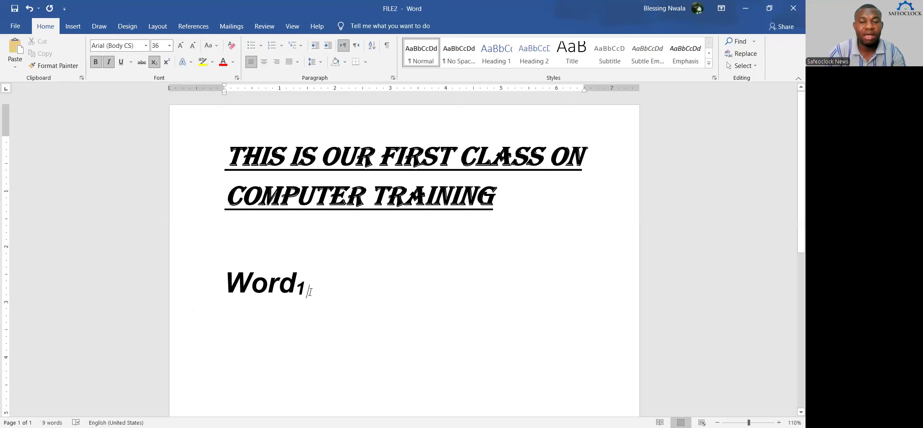
pyautogui.press('BackSpace')
pyautogui.write('2')
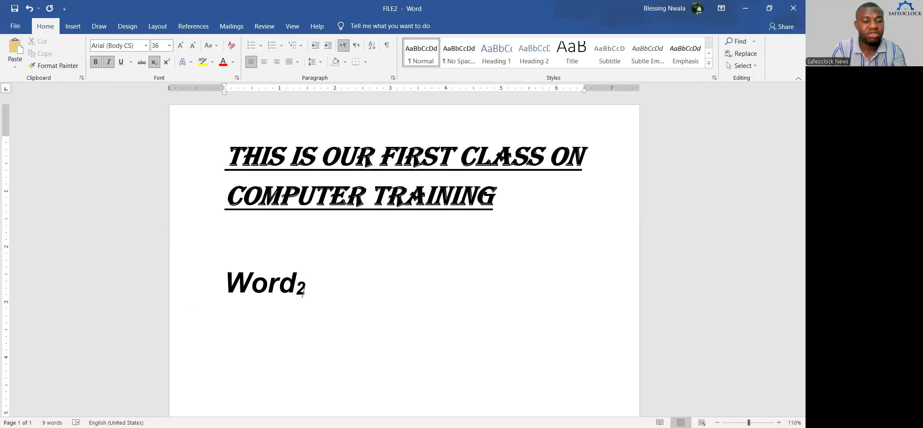
pyautogui.write('nd')
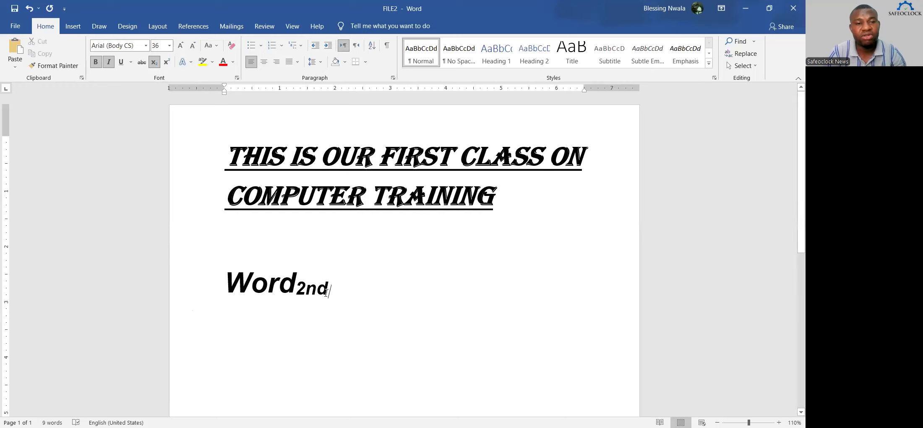
pyautogui.moveTo(328, 289); pyautogui.dragTo(302, 288)
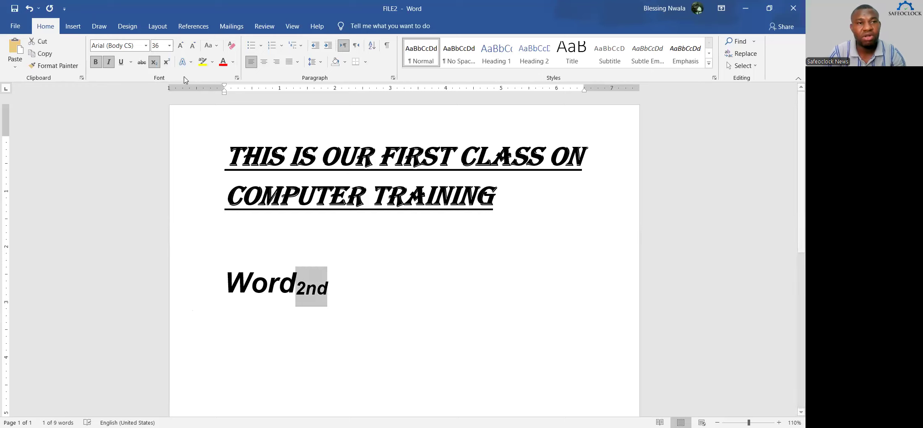
pyautogui.click(167, 63)
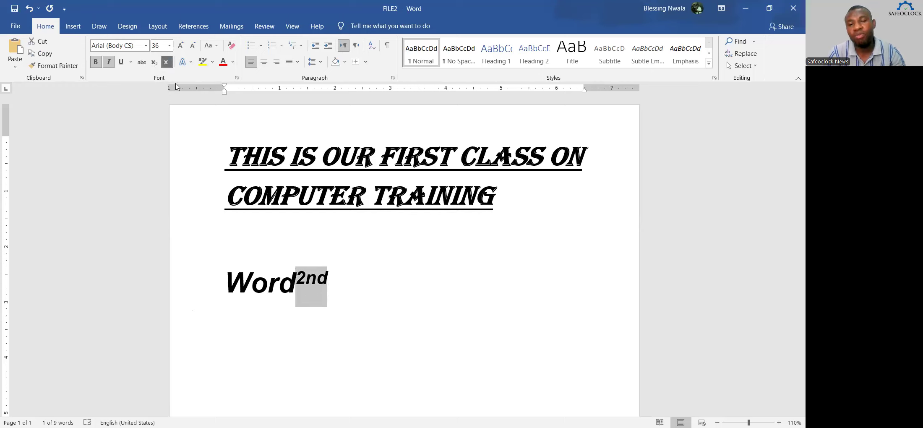
pyautogui.click(337, 297)
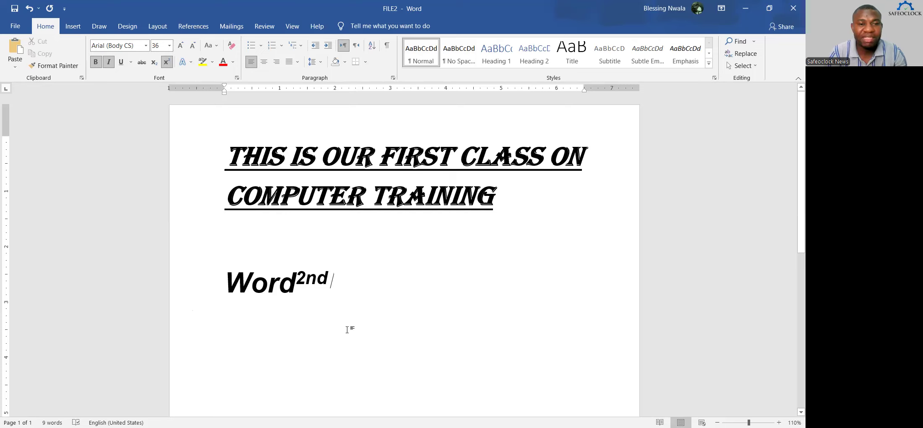
# - Add the text "conversion to uppercase" on a new line below Word2nd
pyautogui.press('Return')
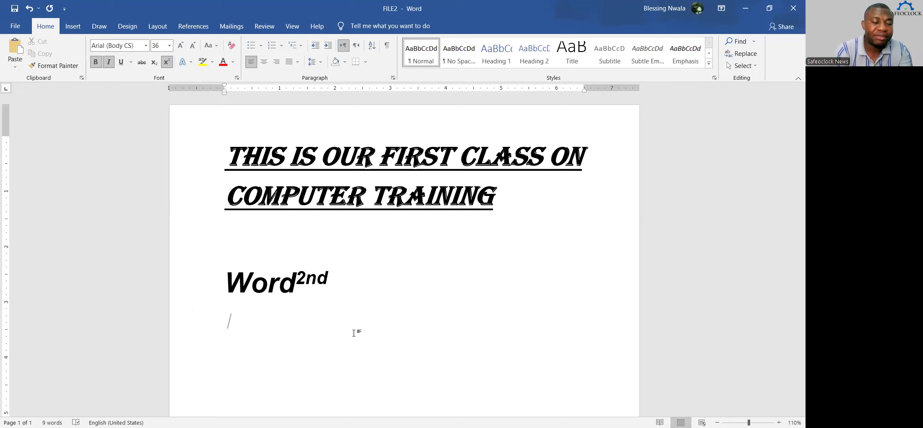
pyautogui.write('co')
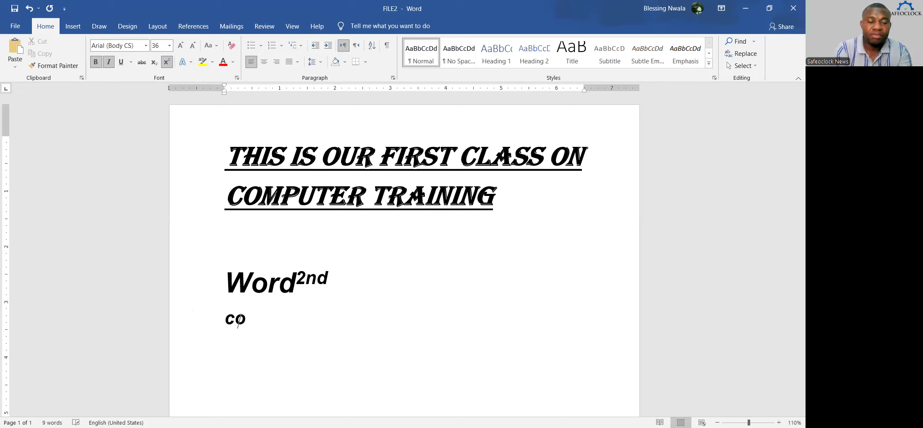
pyautogui.write('nversion to u ')
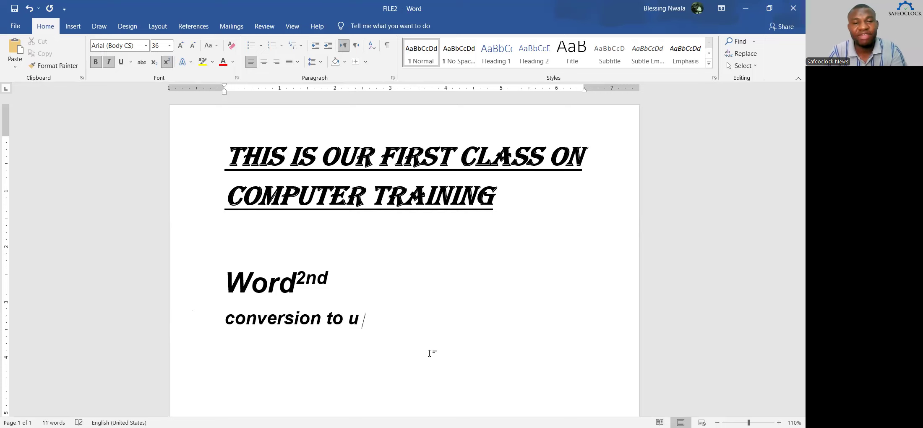
pyautogui.write('ppercase')
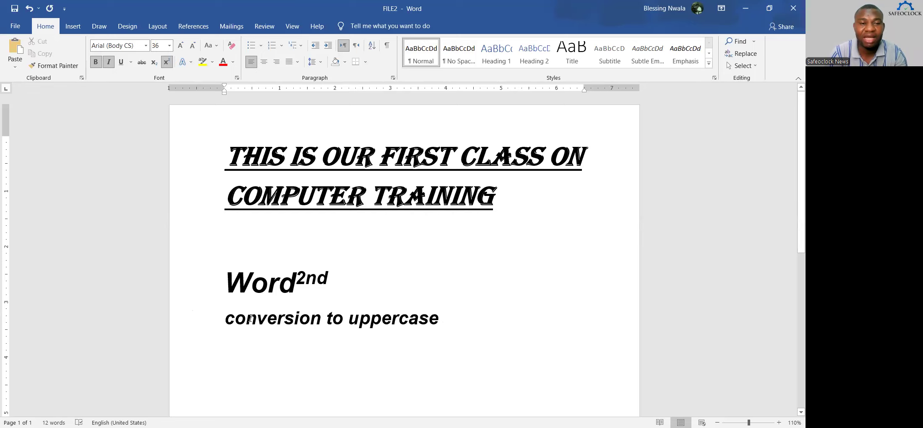
# - Change the case of the "conversion to uppercase" line to UPPERCASE
pyautogui.moveTo(226, 318); pyautogui.dragTo(417, 323)
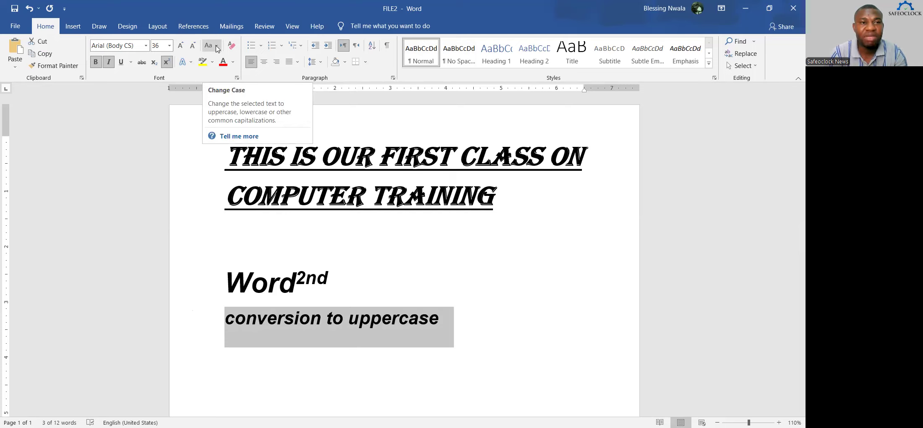
pyautogui.click(216, 47)
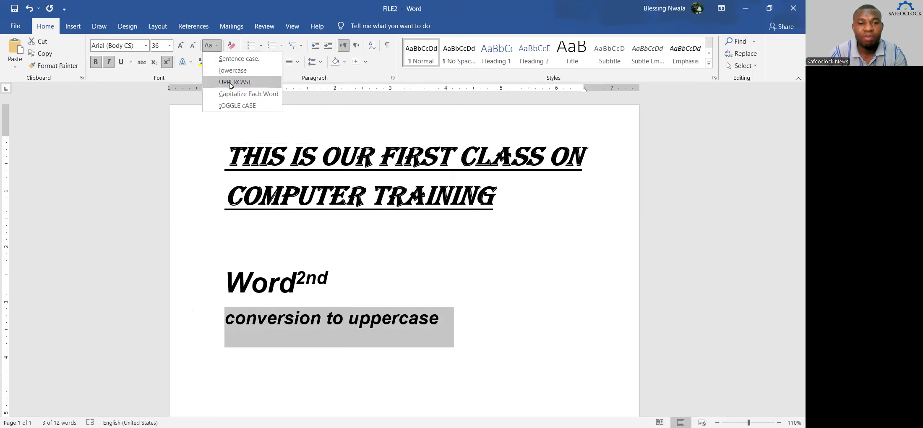
pyautogui.click(230, 82)
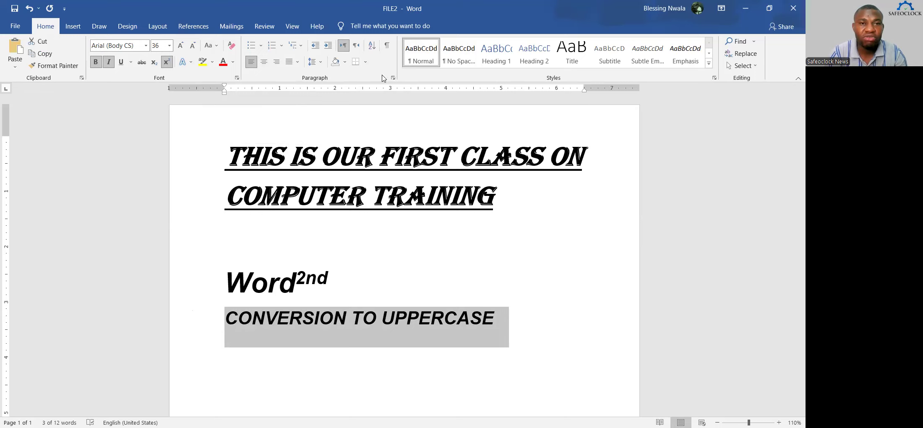
# - Change the conversion line to lowercase and apply Capitalize Each Word to it
pyautogui.click(216, 46)
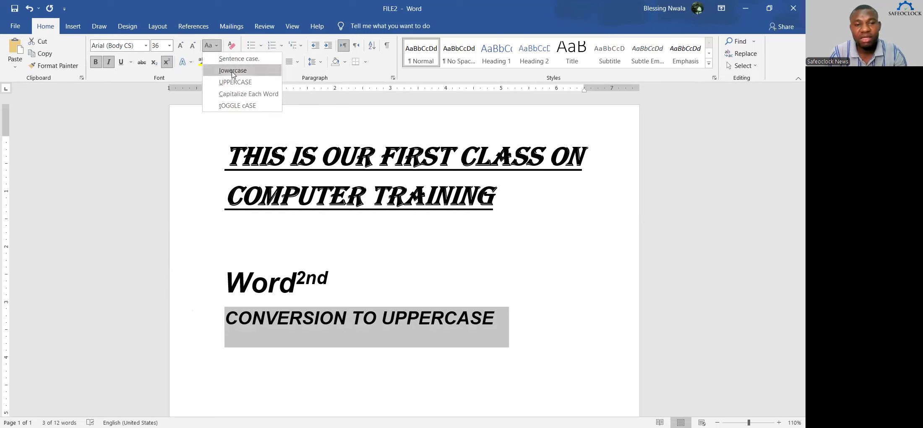
pyautogui.click(233, 70)
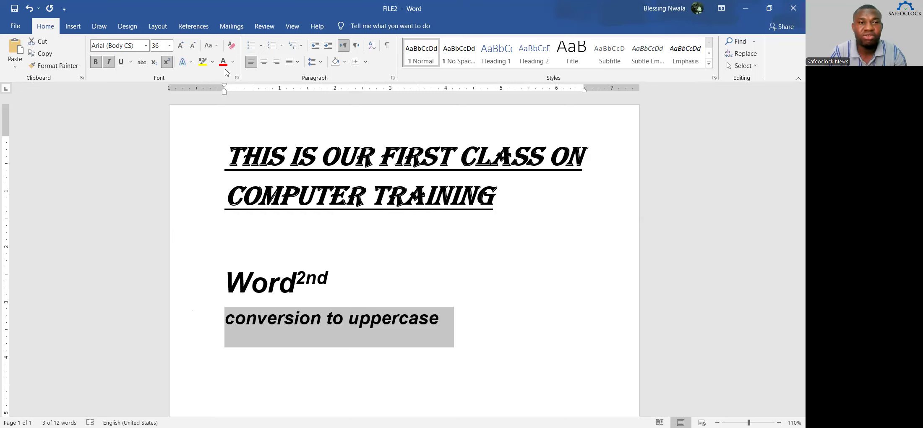
pyautogui.click(218, 47)
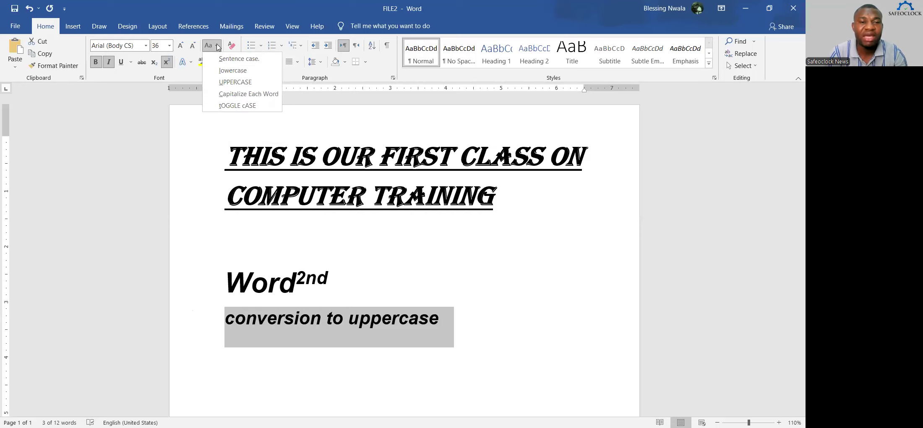
pyautogui.click(235, 95)
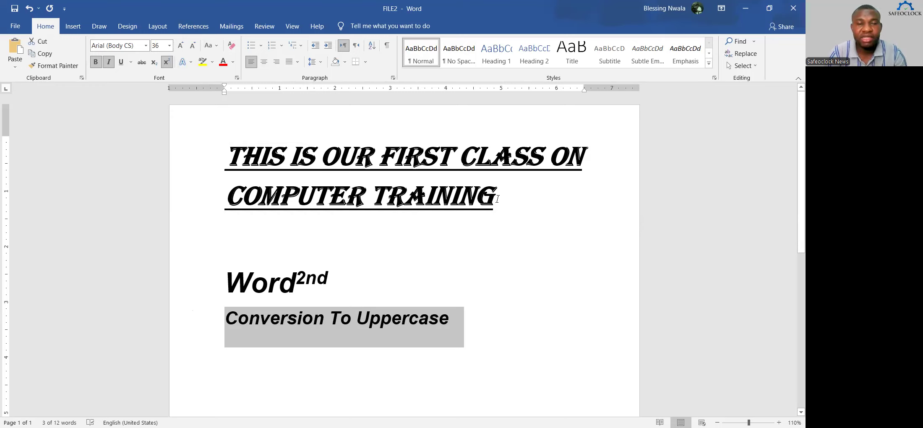
# - Set the font color of the Algerian sentence about the first computer training class to red
pyautogui.click(498, 198)
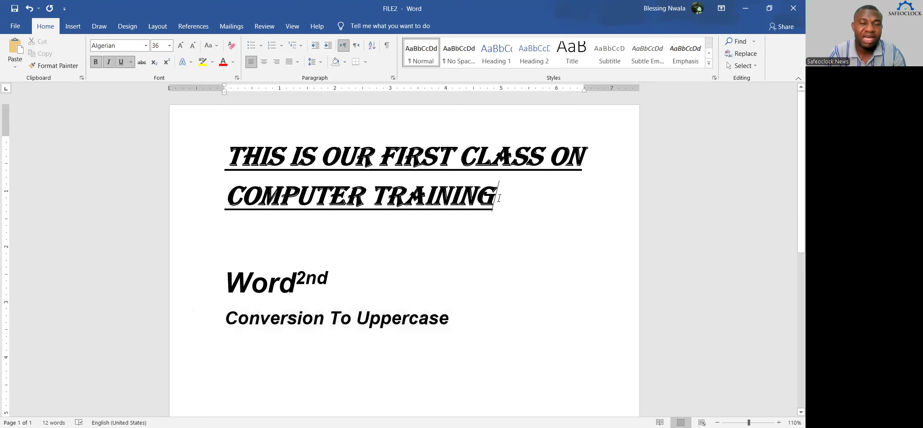
pyautogui.moveTo(427, 202); pyautogui.dragTo(264, 159)
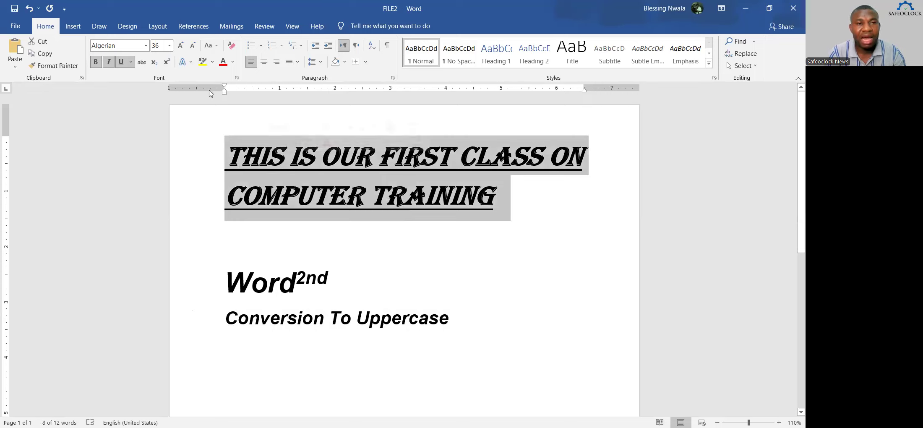
pyautogui.click(233, 63)
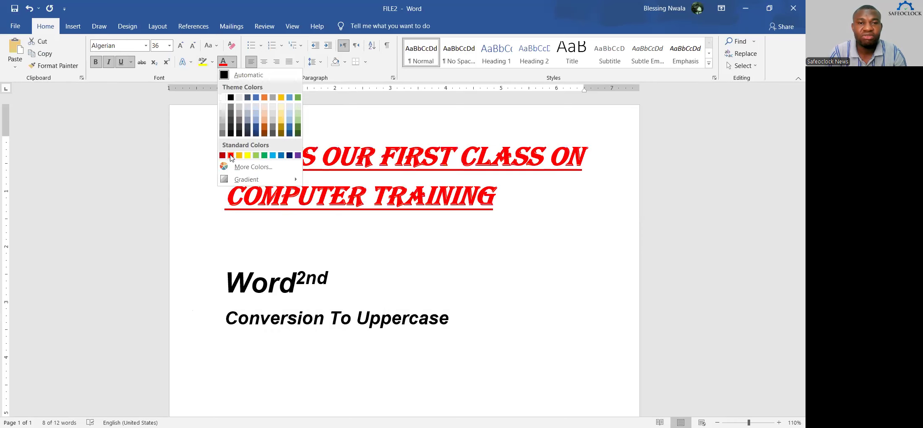
pyautogui.click(334, 180)
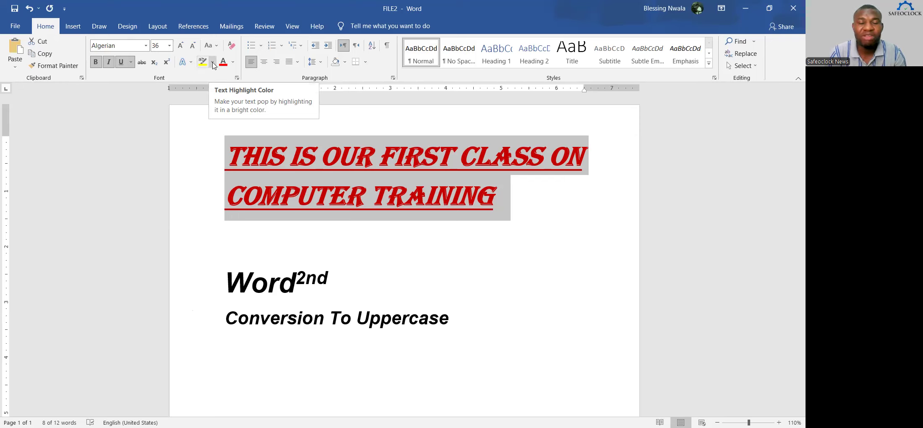
pyautogui.click(276, 178)
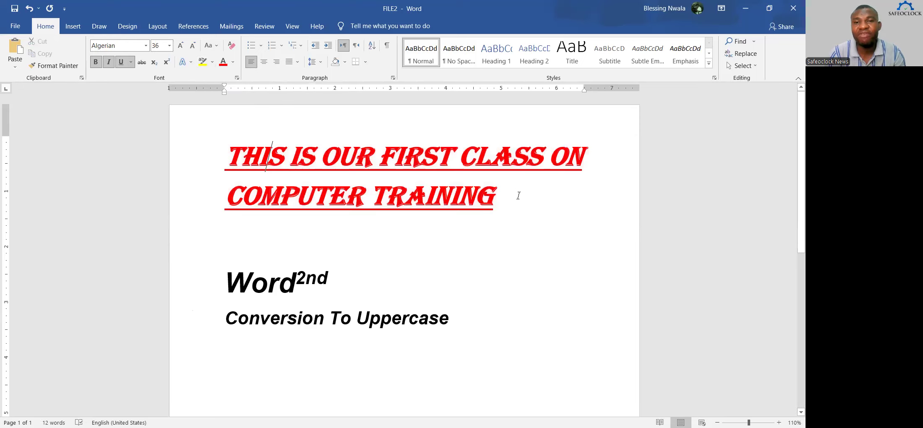
# - Highlight the whole Algerian sentence in bright green
pyautogui.moveTo(498, 195); pyautogui.dragTo(229, 145)
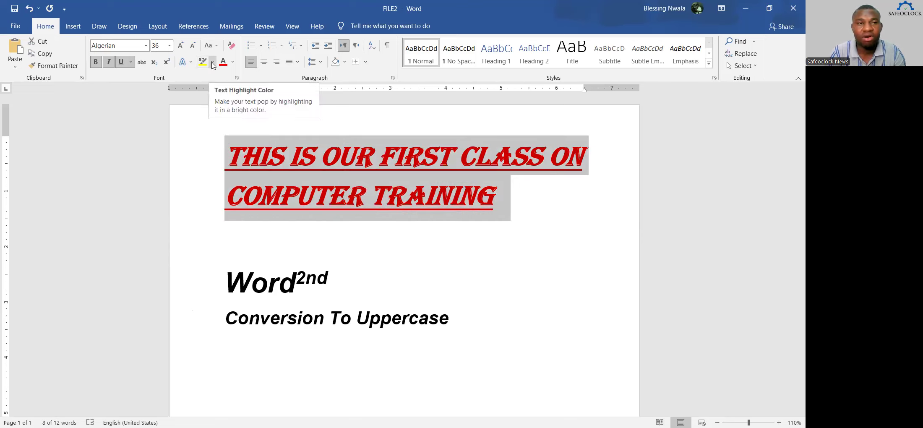
pyautogui.click(213, 64)
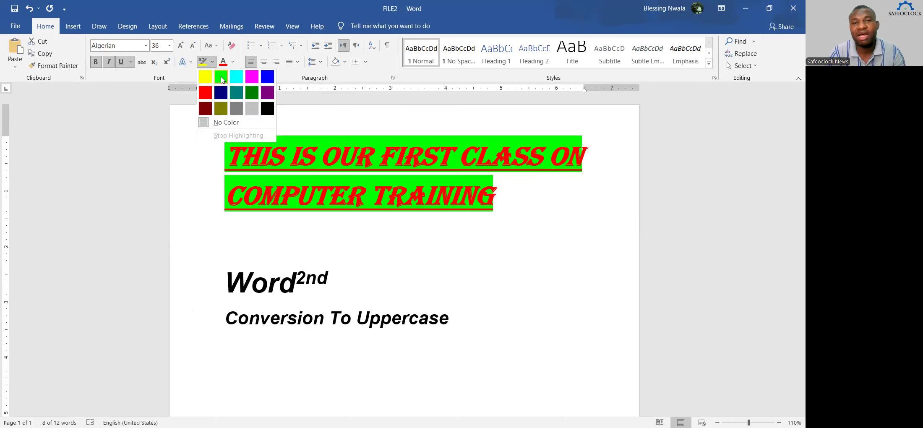
pyautogui.click(221, 80)
pyautogui.click(553, 234)
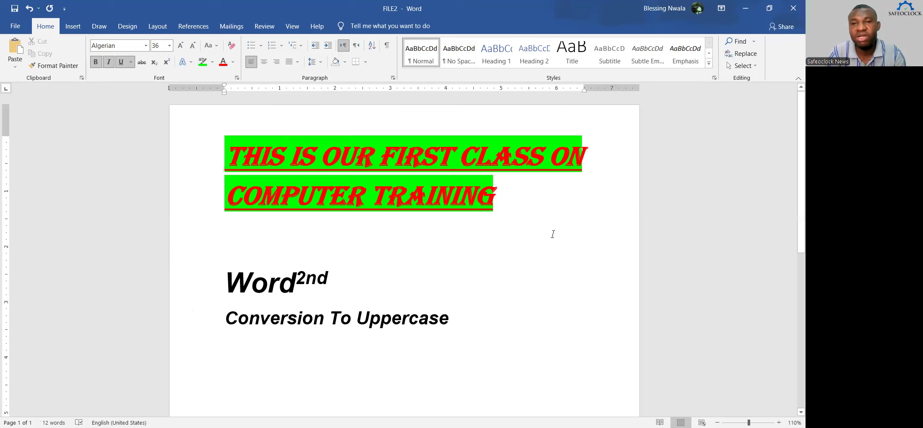
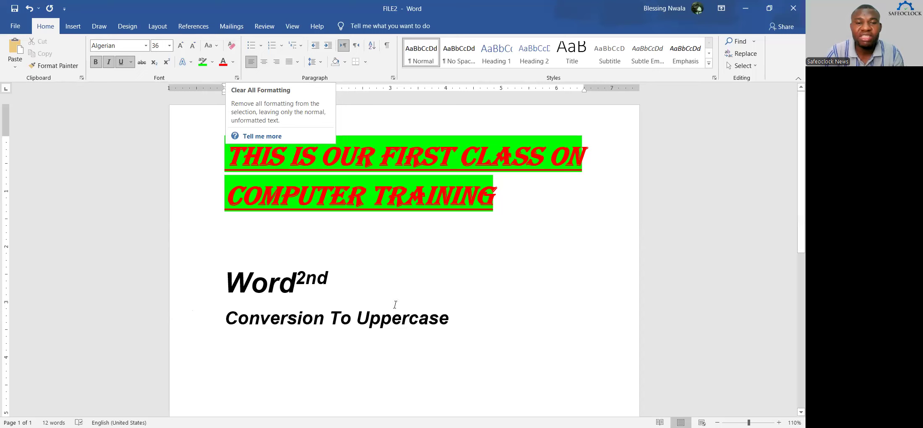
# - Clear all formatting from the highlighted computer training sentence
pyautogui.moveTo(453, 319); pyautogui.dragTo(401, 313)
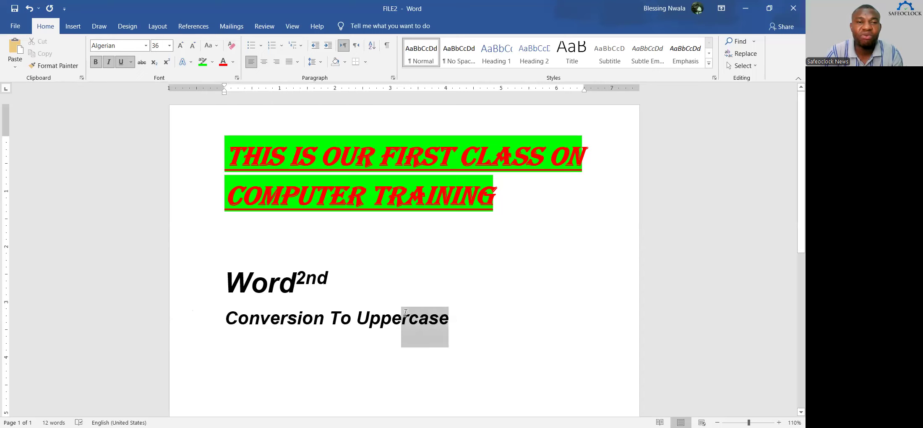
pyautogui.click(503, 196)
pyautogui.moveTo(502, 196); pyautogui.dragTo(247, 149)
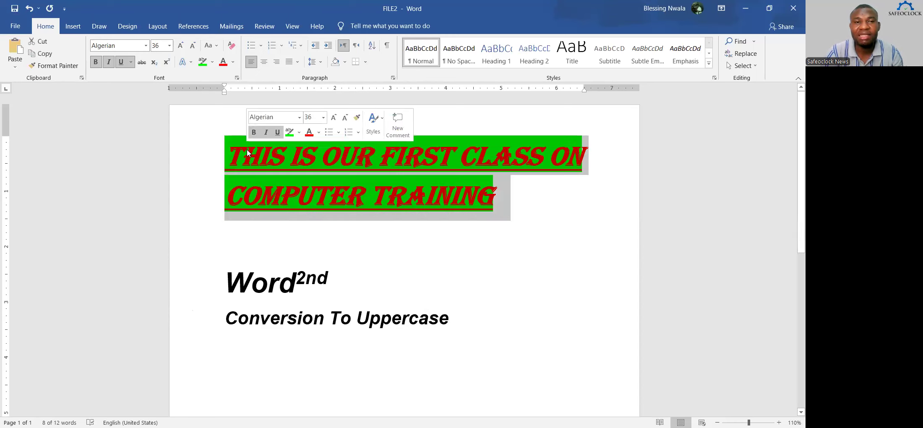
pyautogui.click(232, 47)
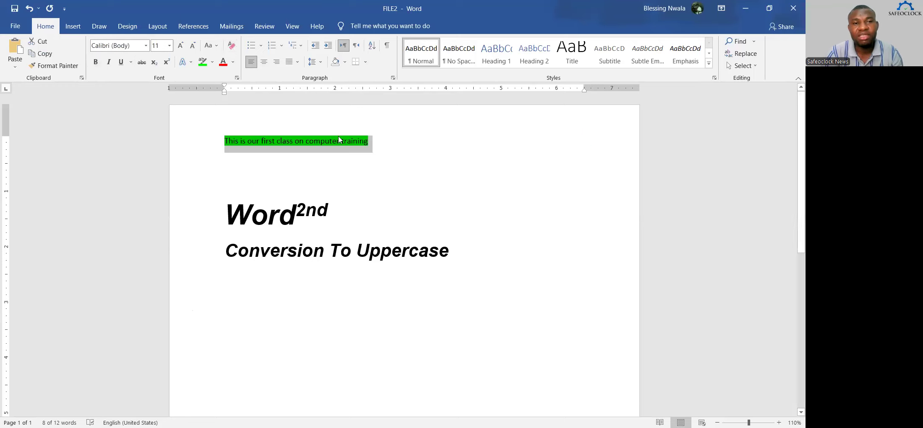
pyautogui.click(306, 162)
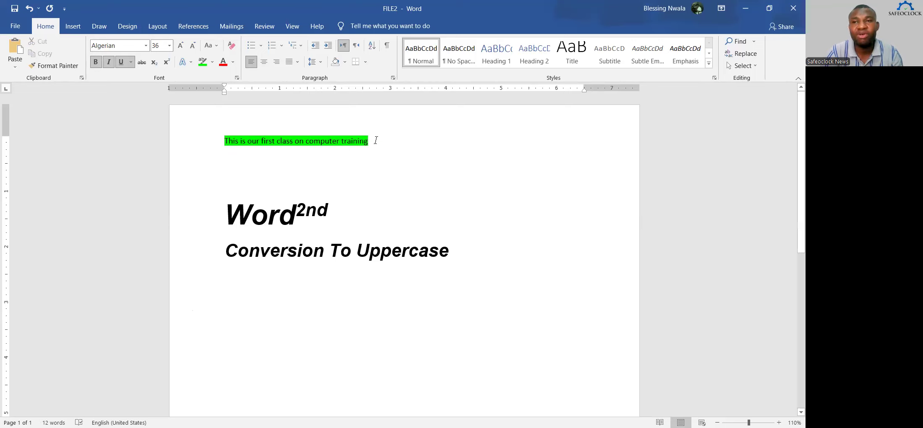
# - Remove the green highlight from the first sentence by setting its highlight to No Color
pyautogui.moveTo(370, 141); pyautogui.dragTo(224, 143)
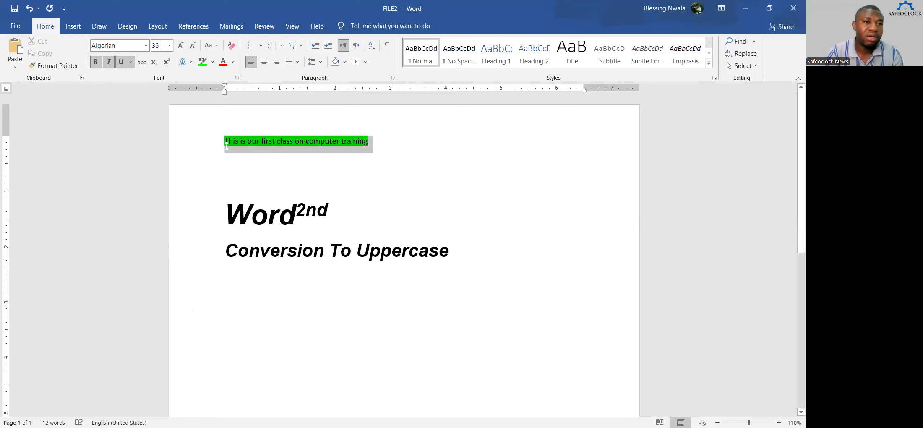
pyautogui.click(213, 63)
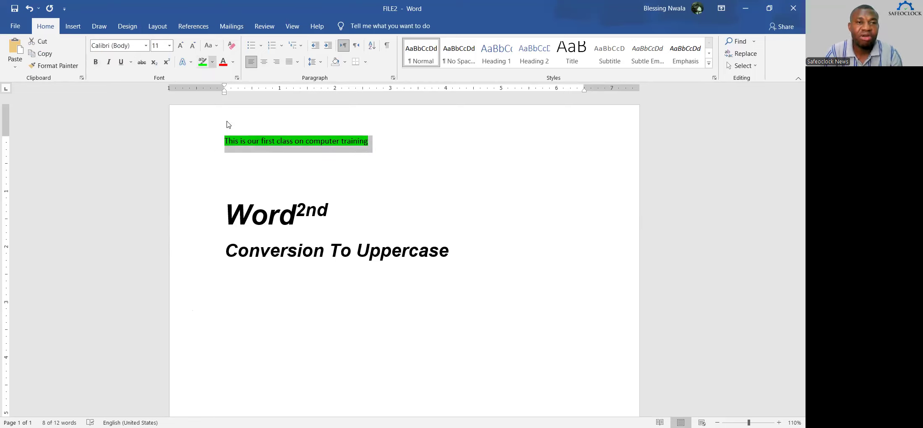
pyautogui.click(227, 123)
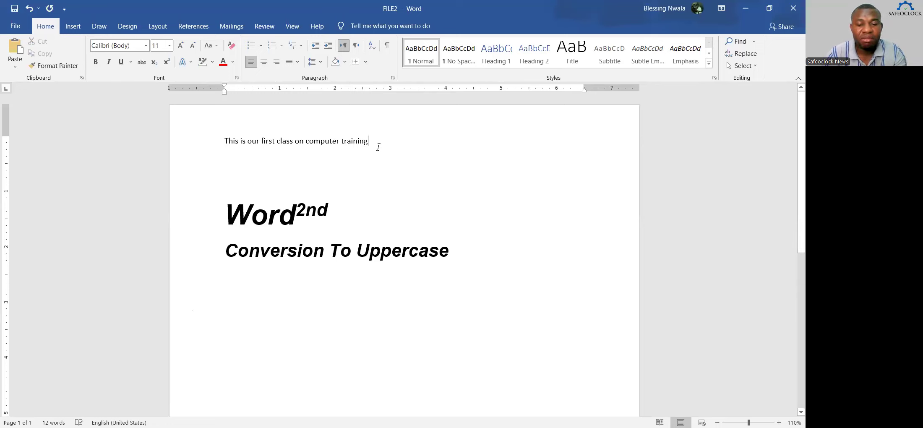
# - Add the line "List of male names" below the sentence about the first computer training class, followed by an empty line
pyautogui.press('Return')
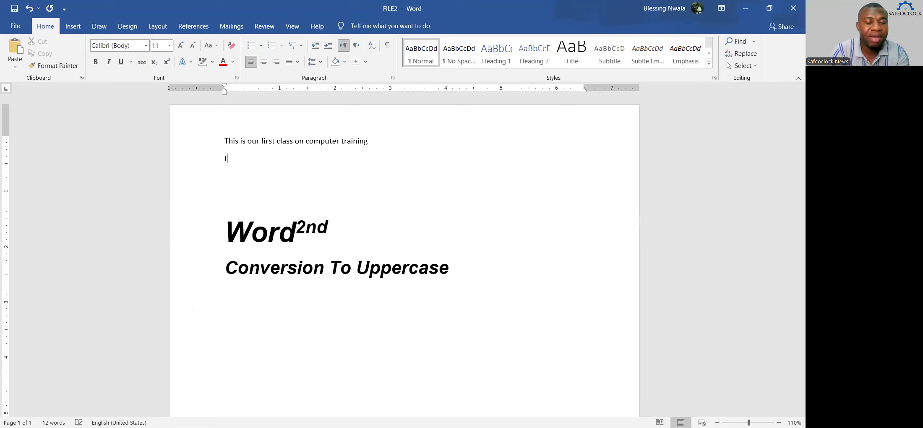
pyautogui.write('List of m')
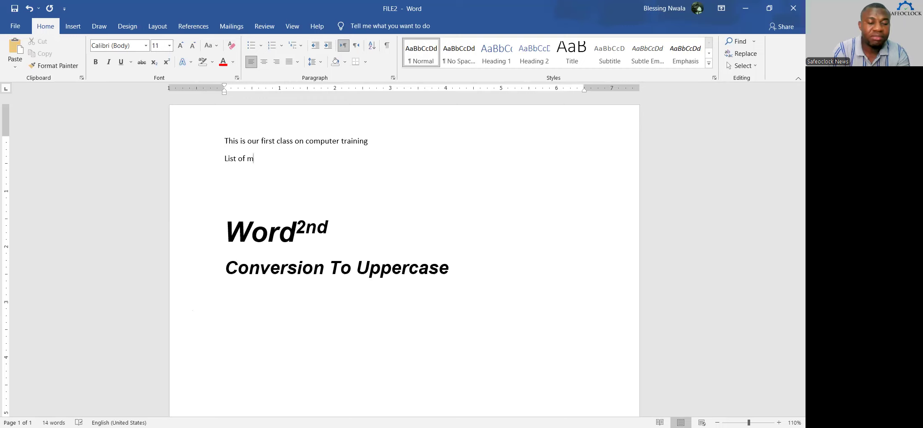
pyautogui.write('ale')
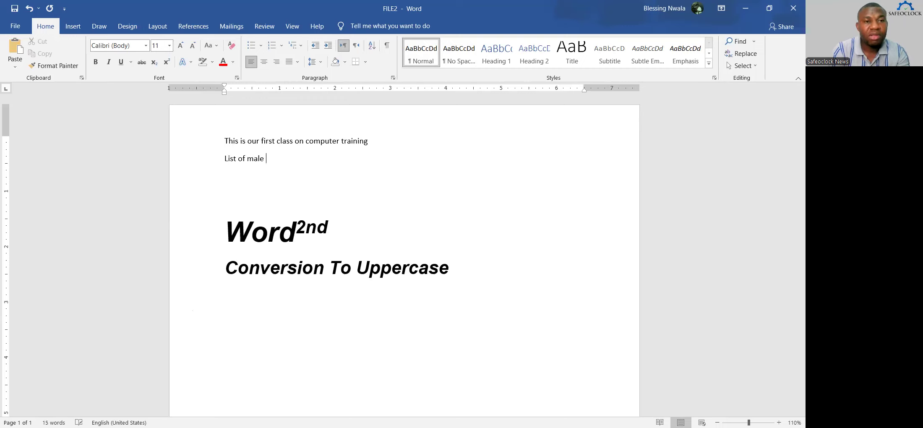
pyautogui.write(' names')
pyautogui.press('Return')
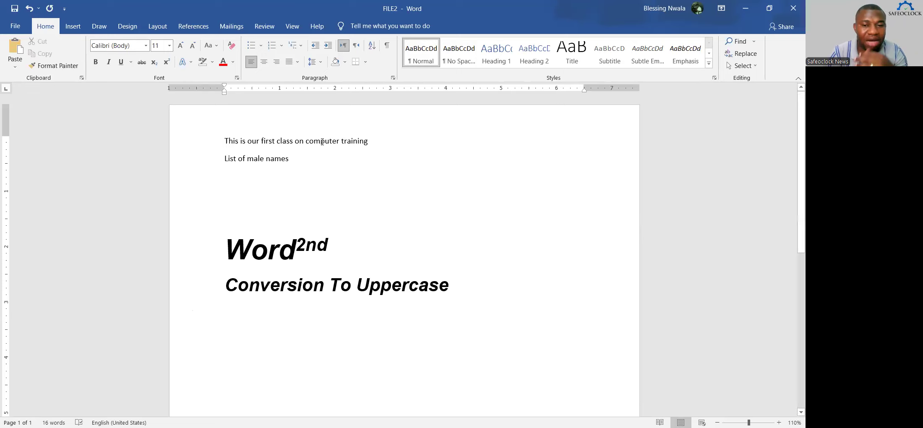
# - Try the four-diamond bullet style on the empty line below "List of male names"
pyautogui.click(252, 46)
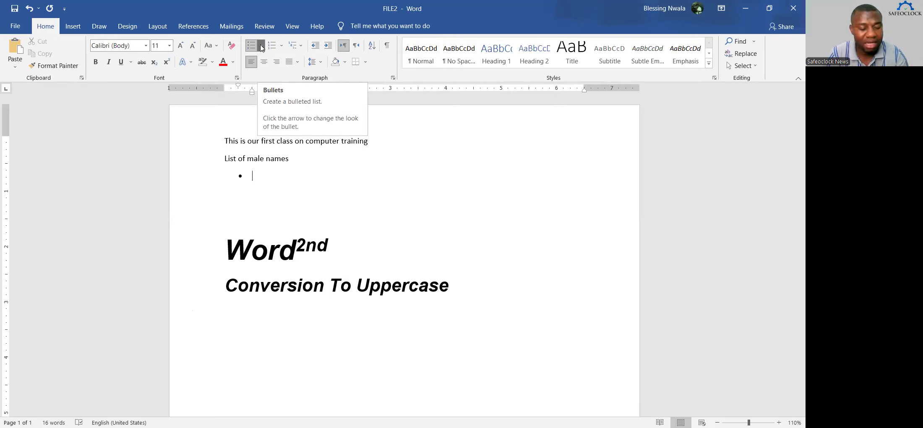
pyautogui.click(261, 47)
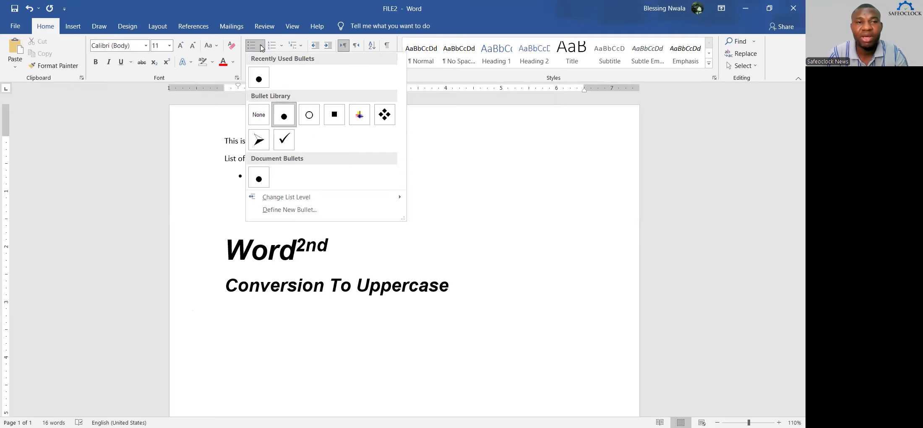
pyautogui.click(385, 116)
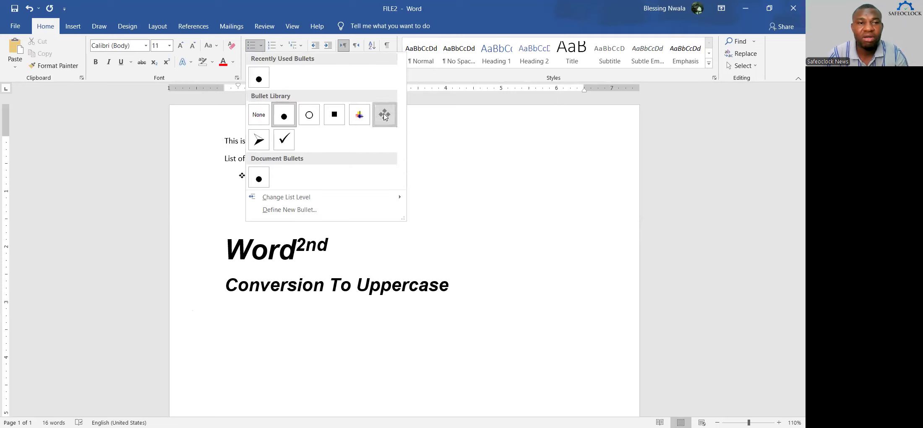
pyautogui.press('BackSpace')
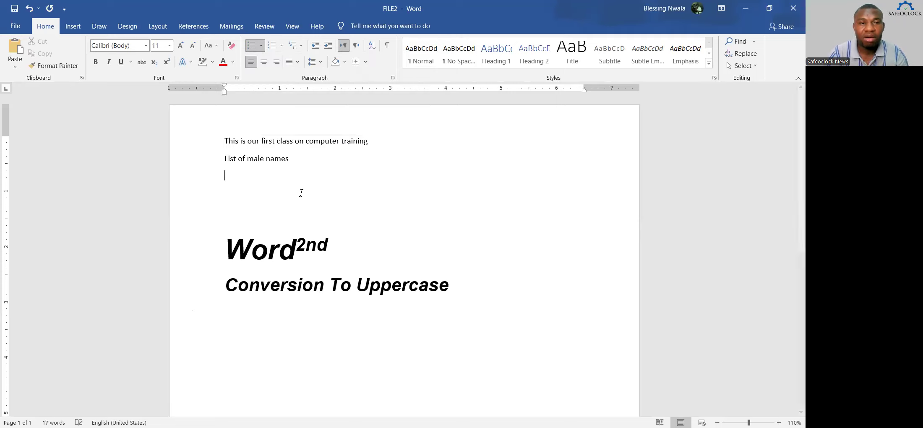
# - Create an arrowhead-bulleted list below "List of male names" with three male first names as separate items
pyautogui.click(262, 46)
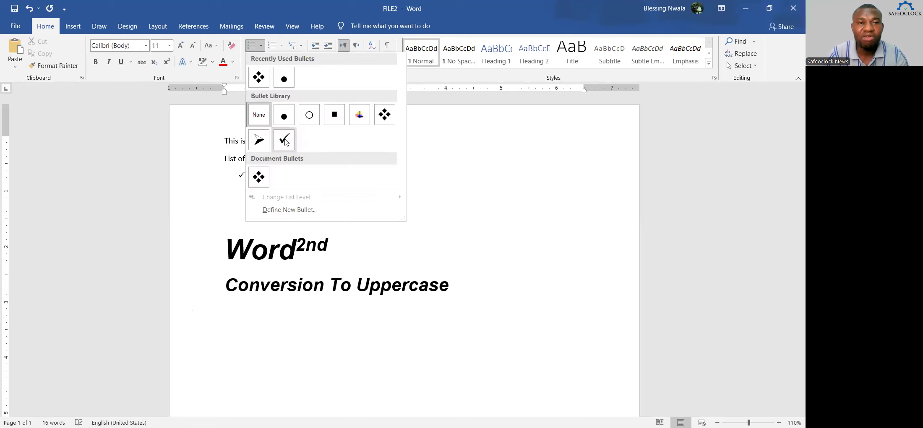
pyautogui.click(259, 141)
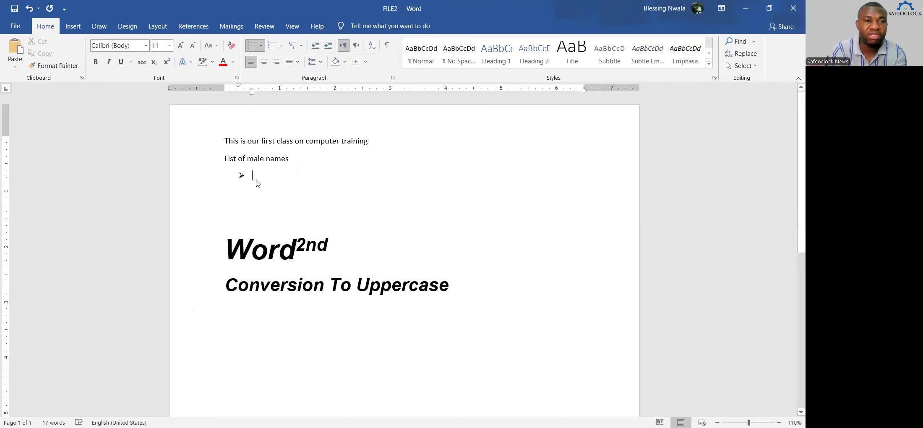
pyautogui.write('ja')
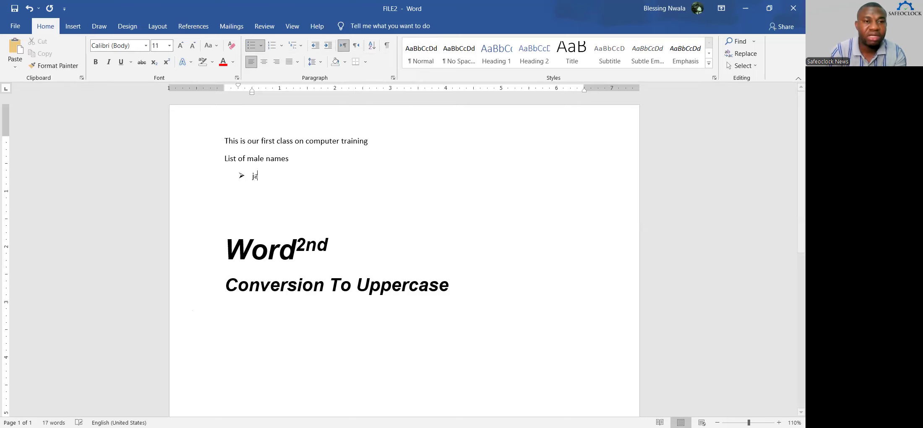
pyautogui.write('mes')
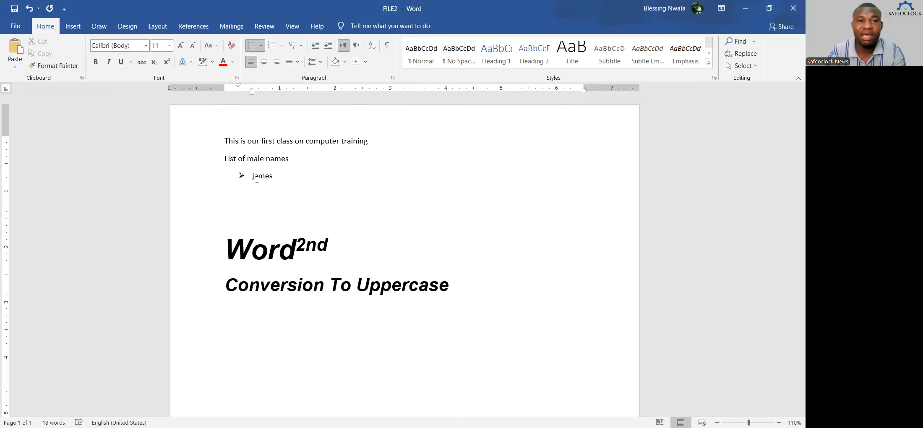
pyautogui.press('Return')
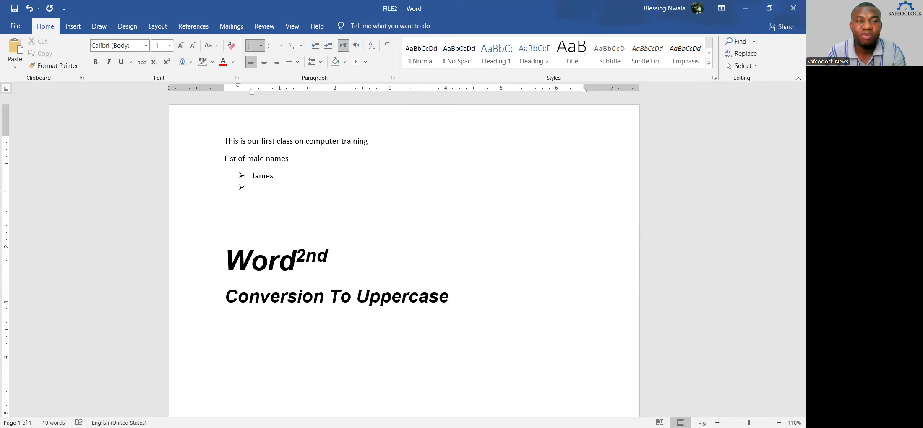
pyautogui.write('Kenneth')
pyautogui.press('Return')
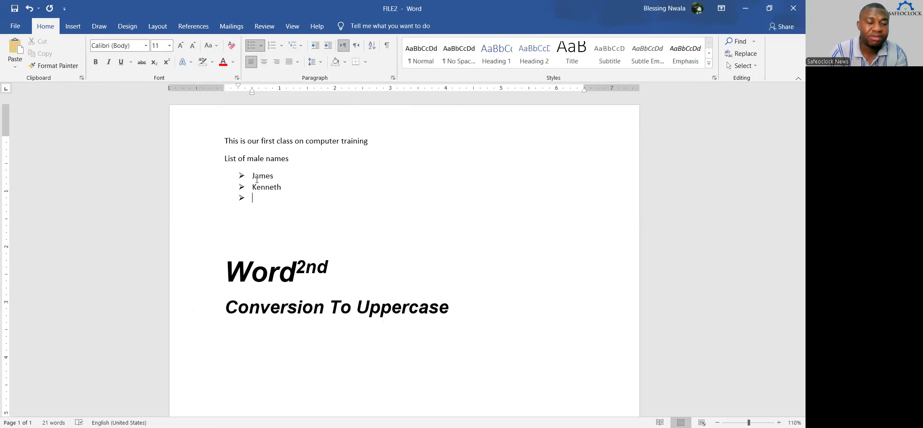
pyautogui.write('ke')
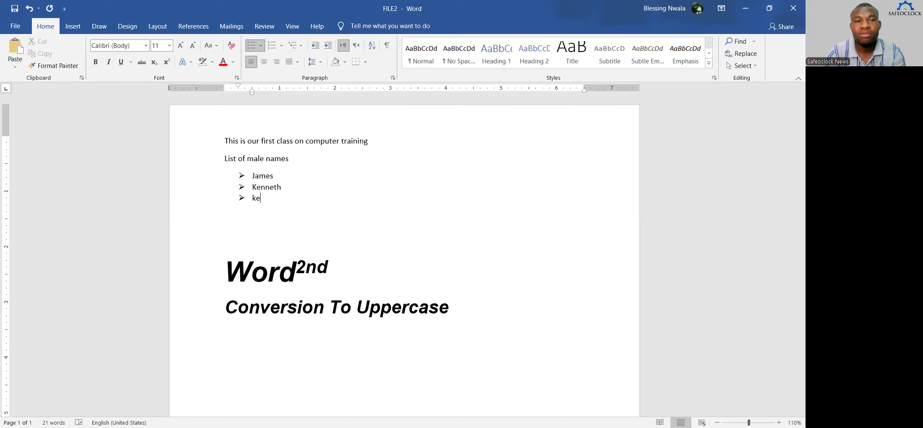
pyautogui.write('lvin')
pyautogui.press('Return')
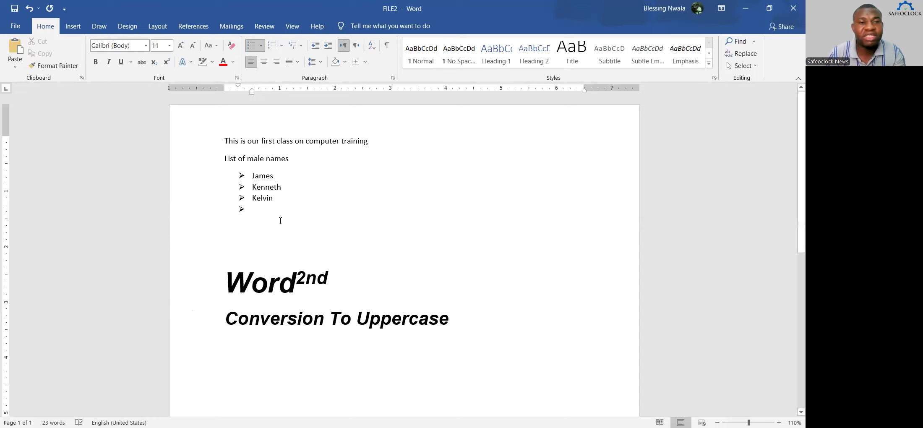
# - End the bulleted list, leave blank space below it and start a numbered list in the 1) 2) 3) format
pyautogui.press('BackSpace')
pyautogui.press('Return')
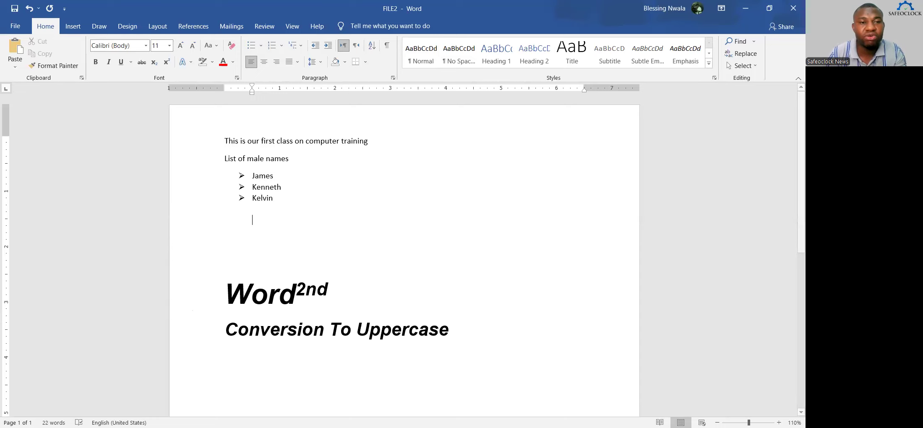
pyautogui.press('Return')
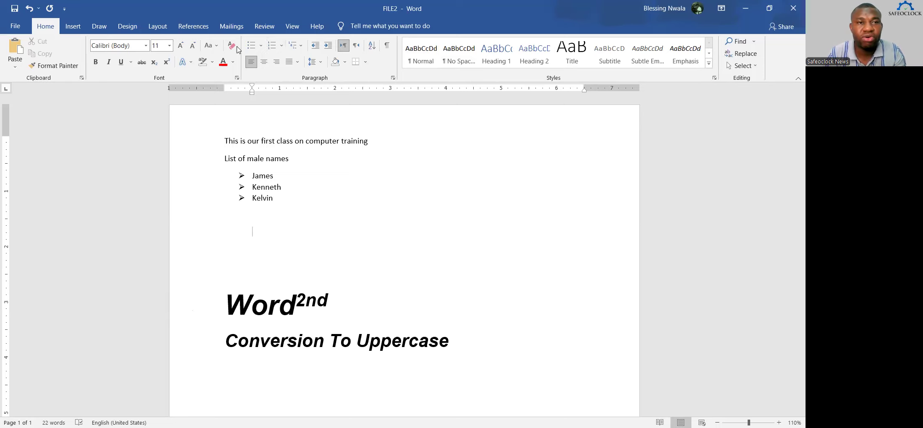
pyautogui.click(272, 46)
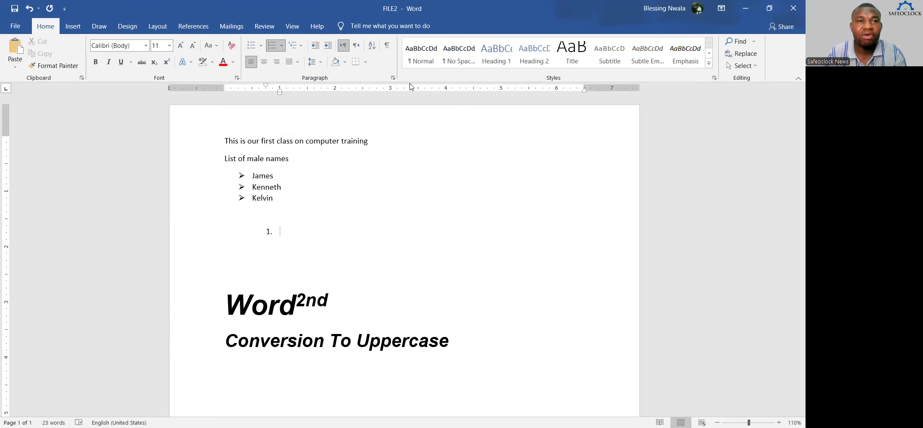
pyautogui.click(282, 46)
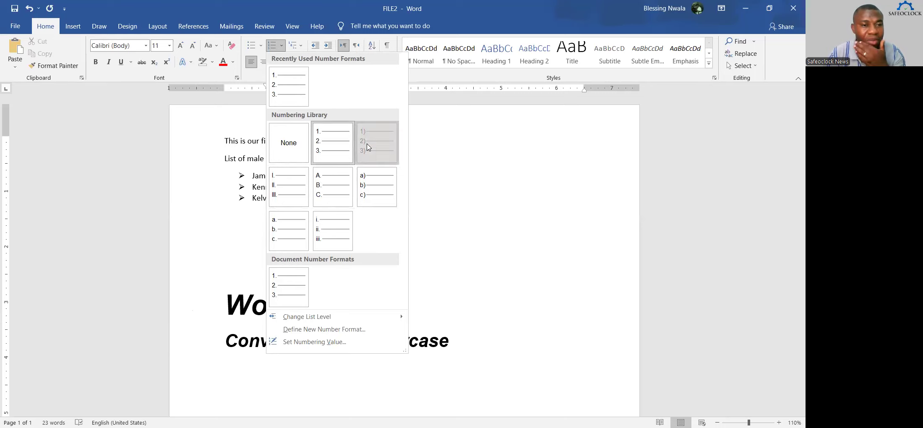
pyautogui.click(367, 144)
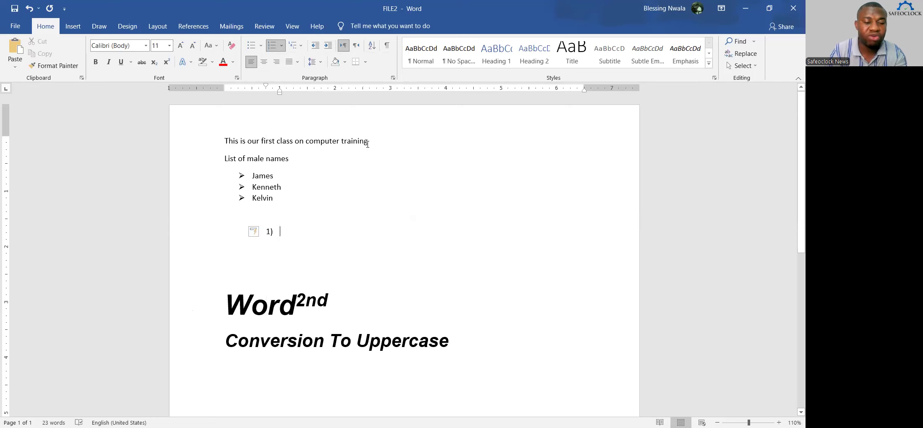
# - Fill the numbered list with three first names and add an empty fourth item
pyautogui.write('M')
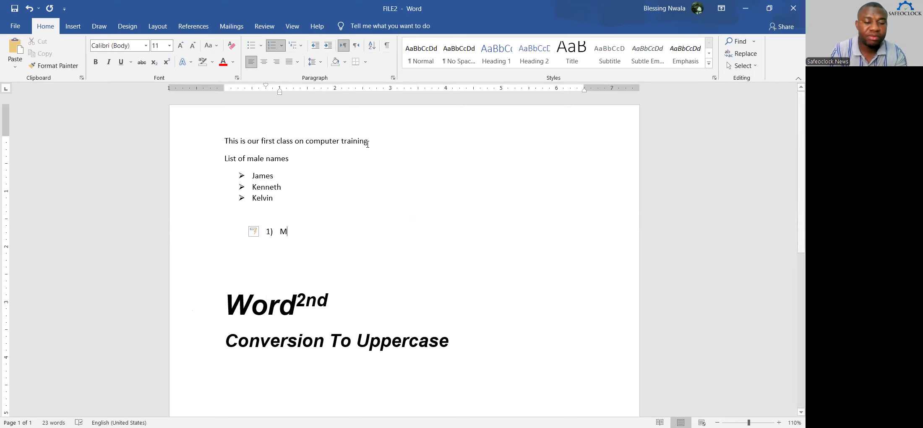
pyautogui.write('any')
pyautogui.press('Return')
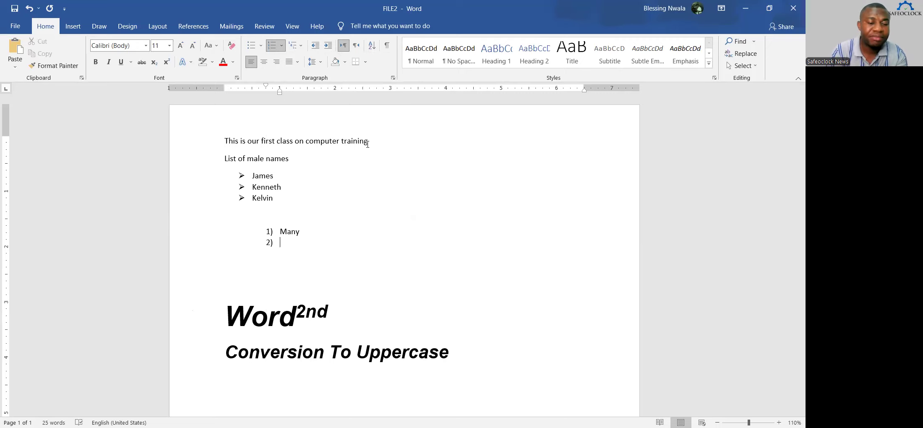
pyautogui.write('to')
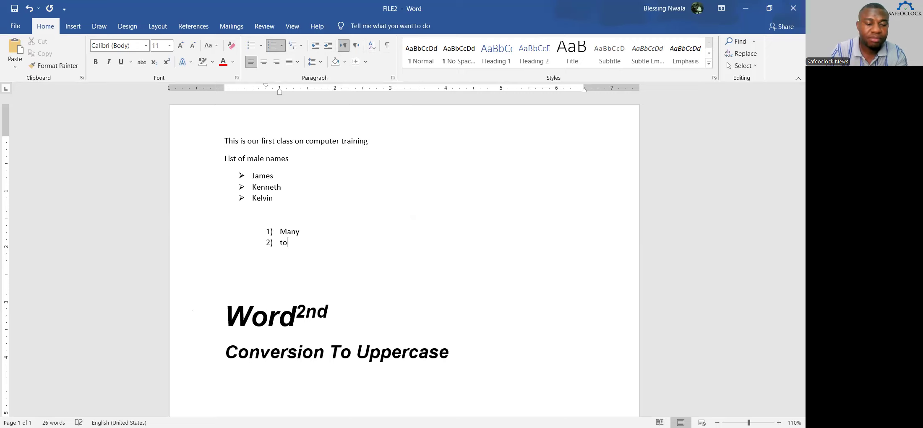
pyautogui.write('ny')
pyautogui.press('Return')
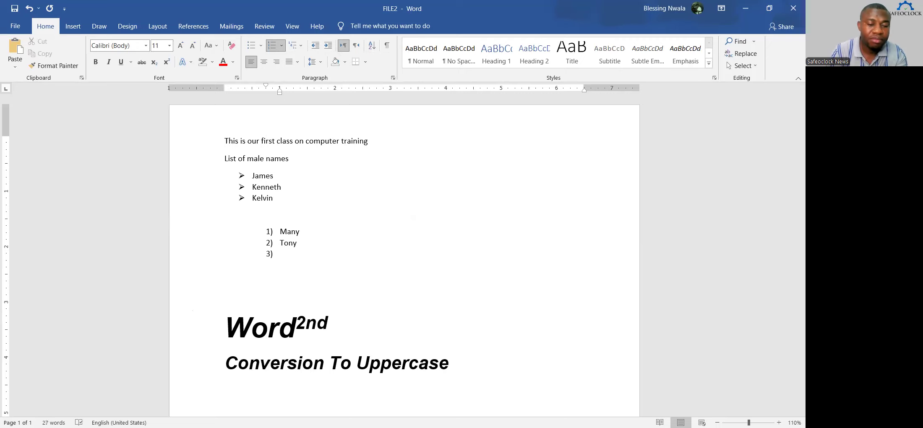
pyautogui.write('K')
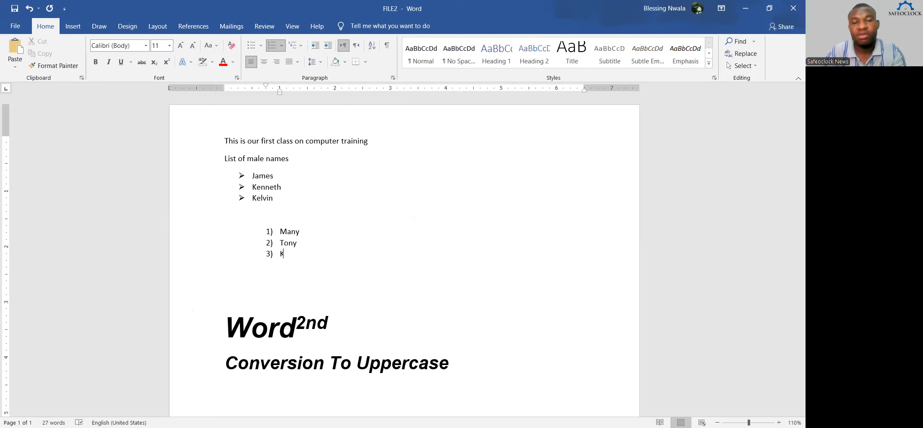
pyautogui.write('en')
pyautogui.press('Return')
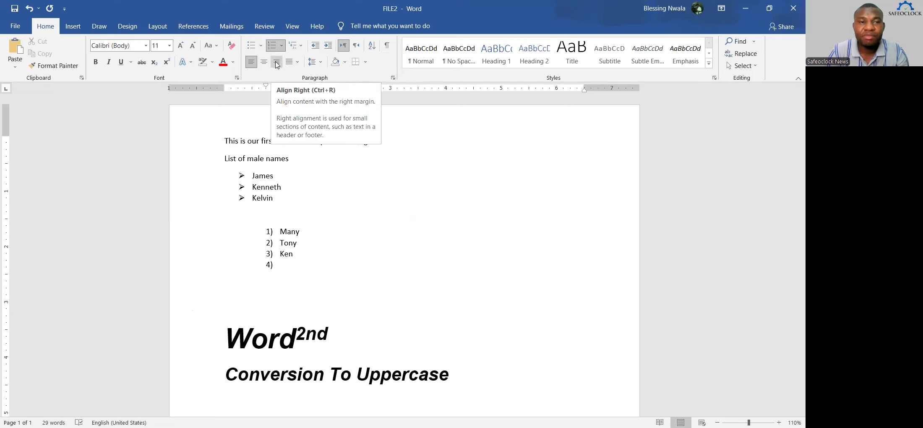
# - Try right and left alignment on the sentence about the first computer training class
pyautogui.click(225, 140)
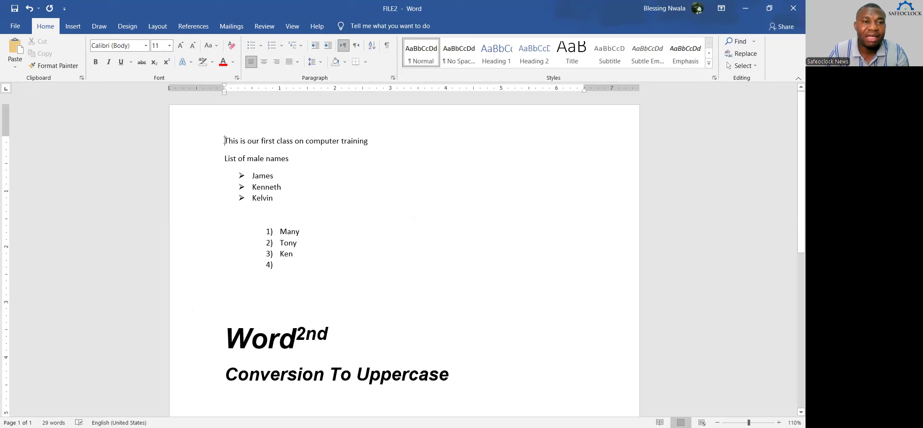
pyautogui.click(277, 63)
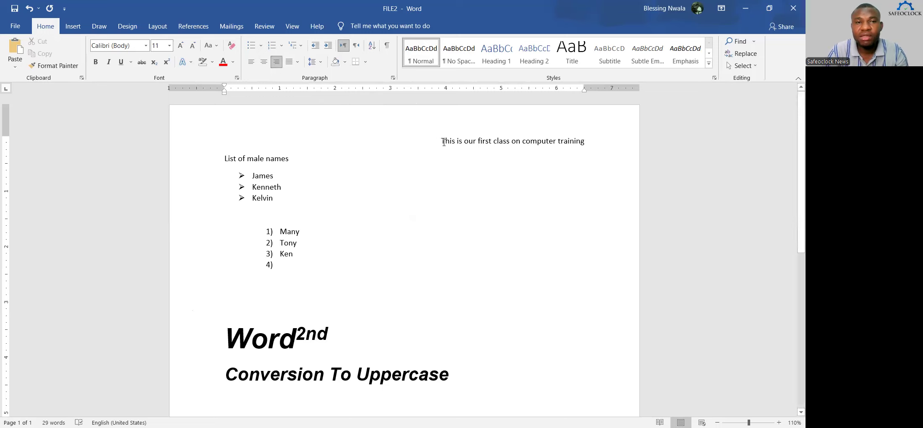
pyautogui.click(251, 63)
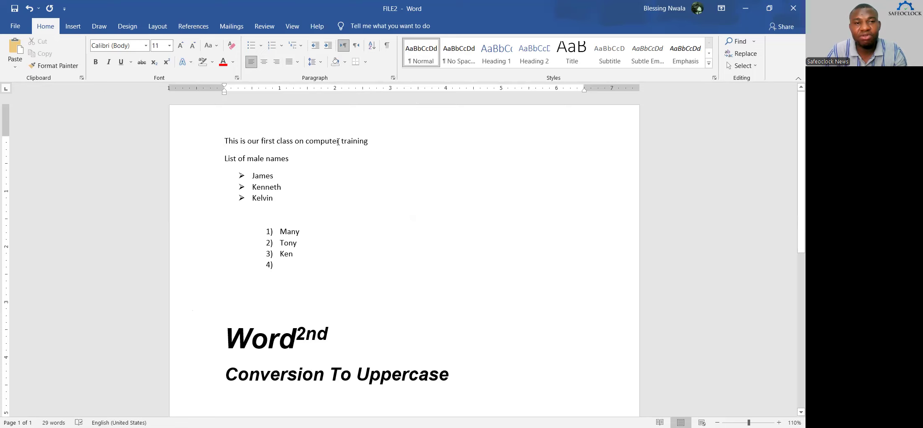
pyautogui.click(277, 64)
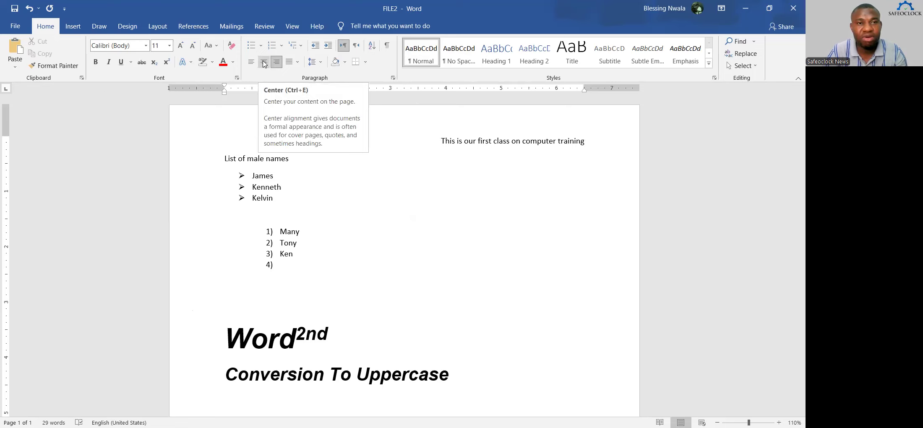
# - Center both the computer training sentence and the "List of male names" line
pyautogui.click(264, 64)
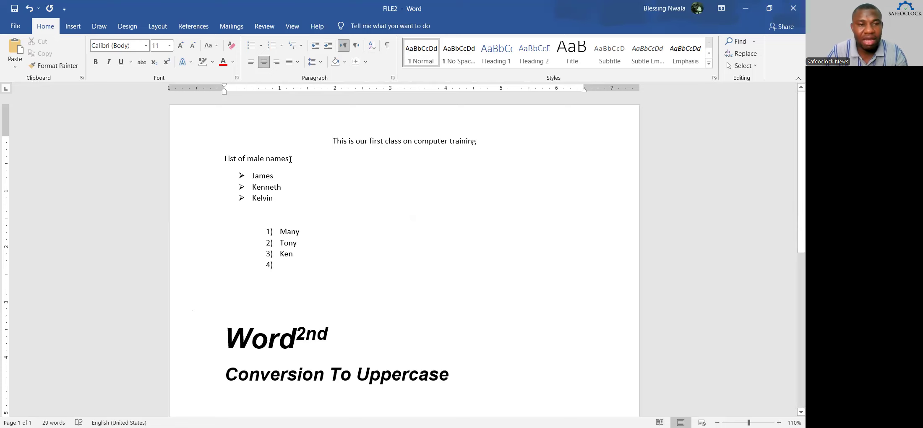
pyautogui.tripleClick(265, 160)
pyautogui.click(264, 63)
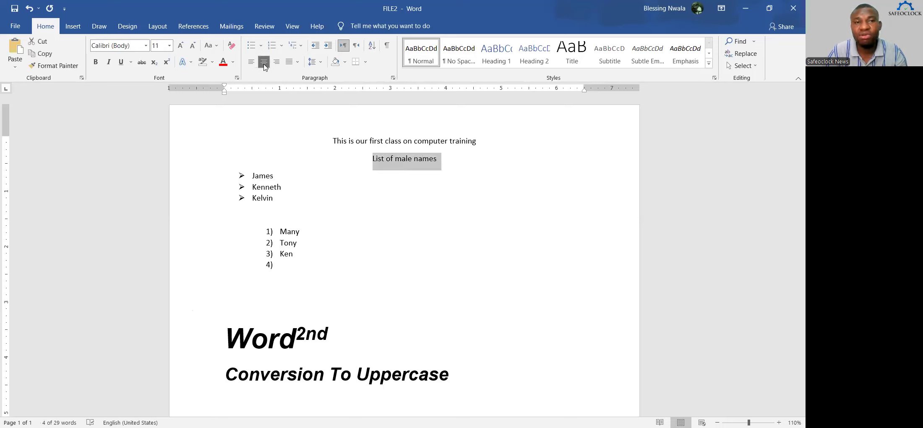
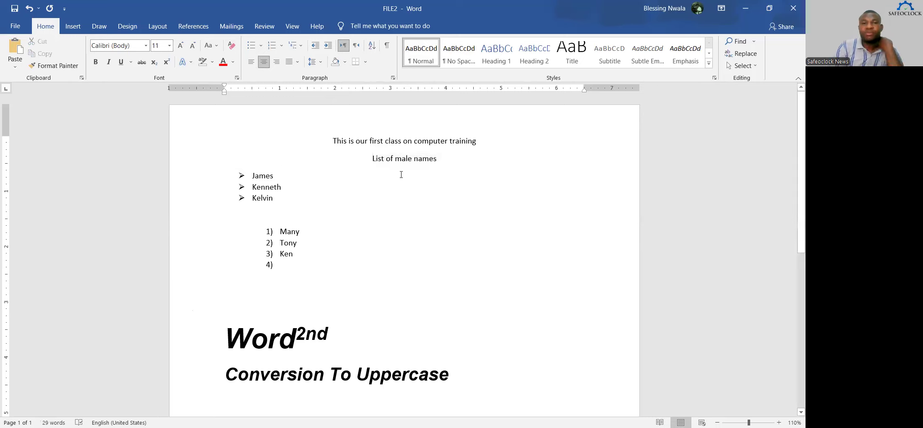
# - Set the line spacing of the three bulleted names to 3.0
pyautogui.moveTo(367, 166); pyautogui.dragTo(285, 190)
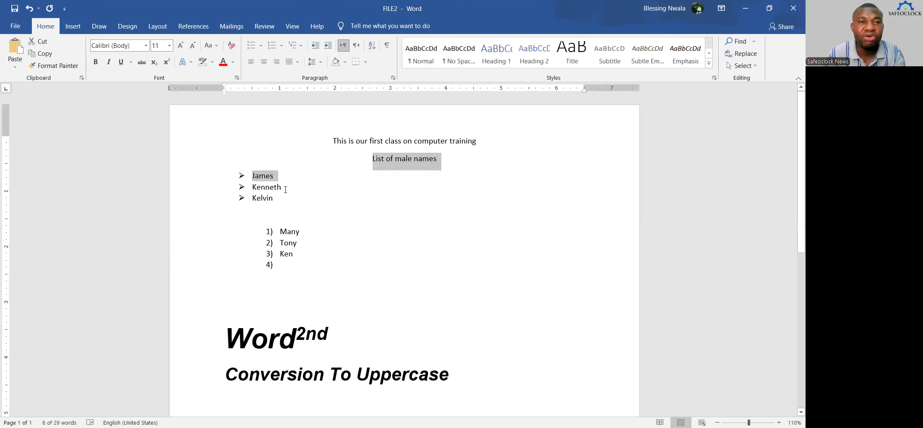
pyautogui.click(285, 190)
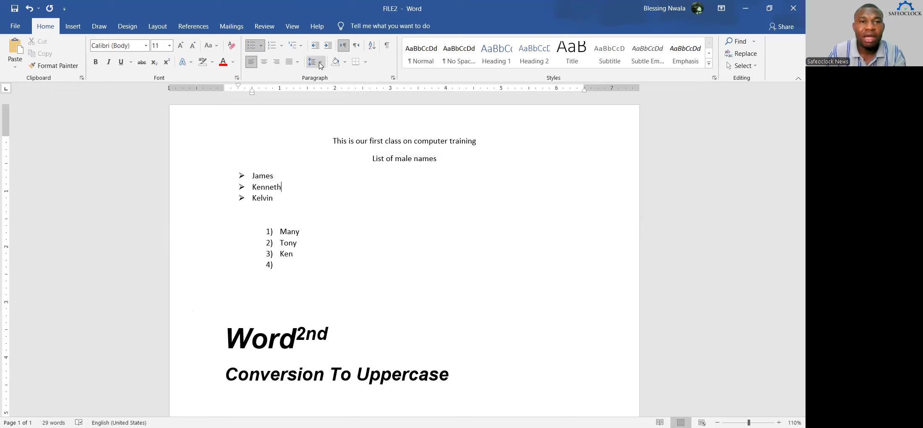
pyautogui.click(275, 175)
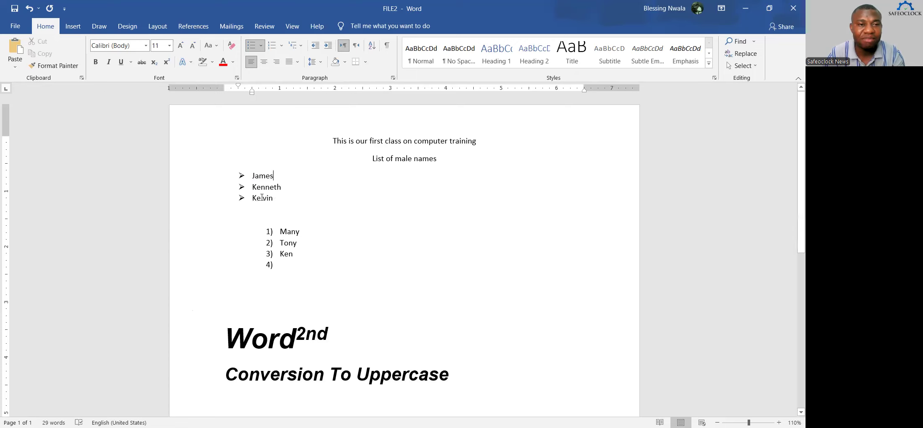
pyautogui.moveTo(262, 197); pyautogui.dragTo(241, 175)
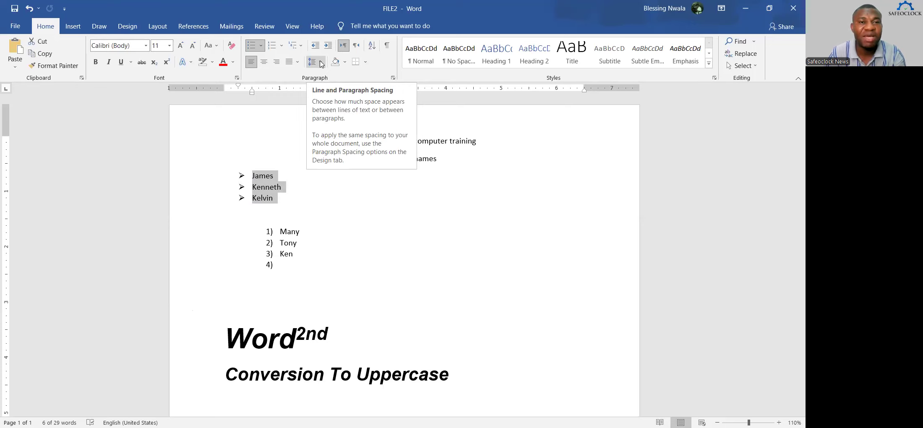
pyautogui.click(321, 63)
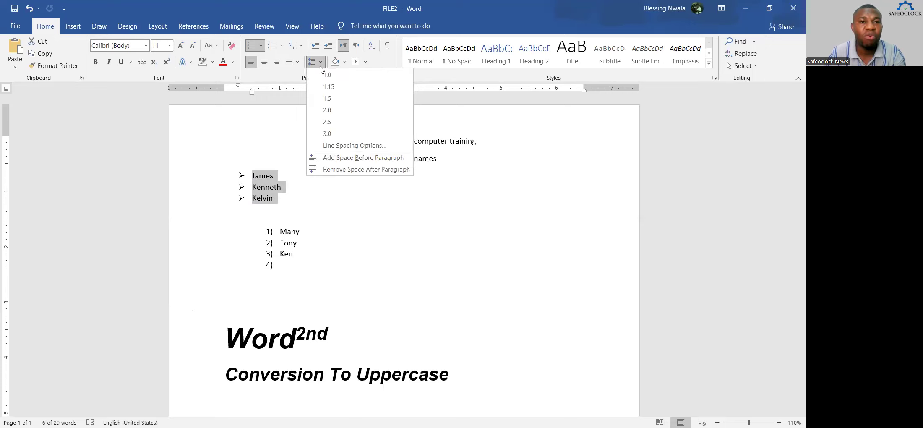
pyautogui.click(328, 135)
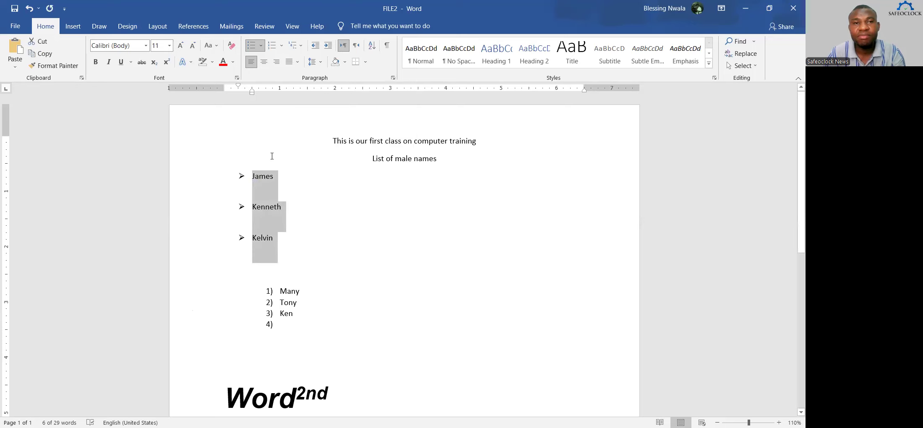
# - Reduce the bulleted names' line spacing to 1.5, then set it to 2.5
pyautogui.click(322, 64)
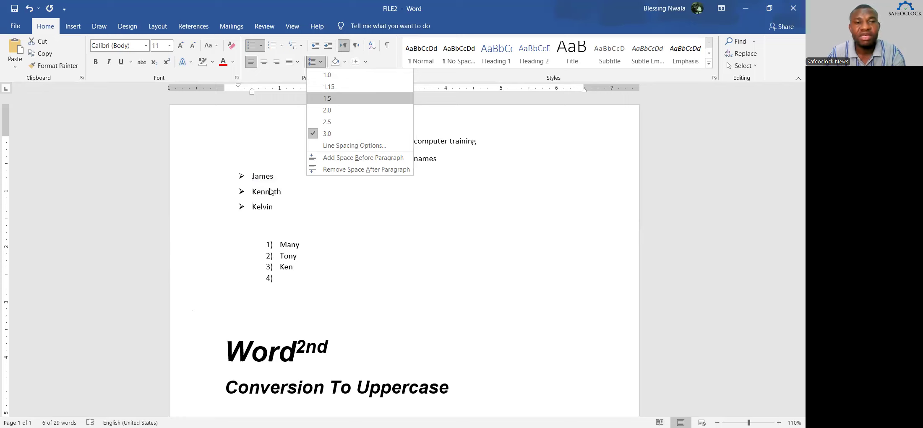
pyautogui.click(270, 207)
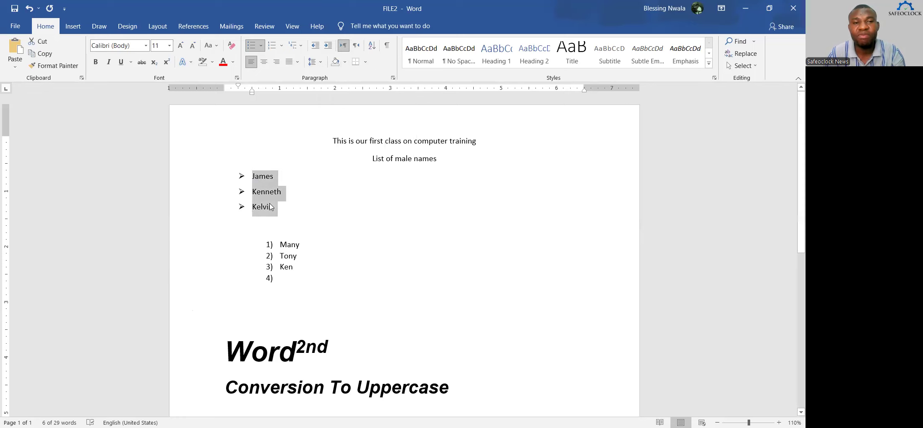
pyautogui.click(322, 64)
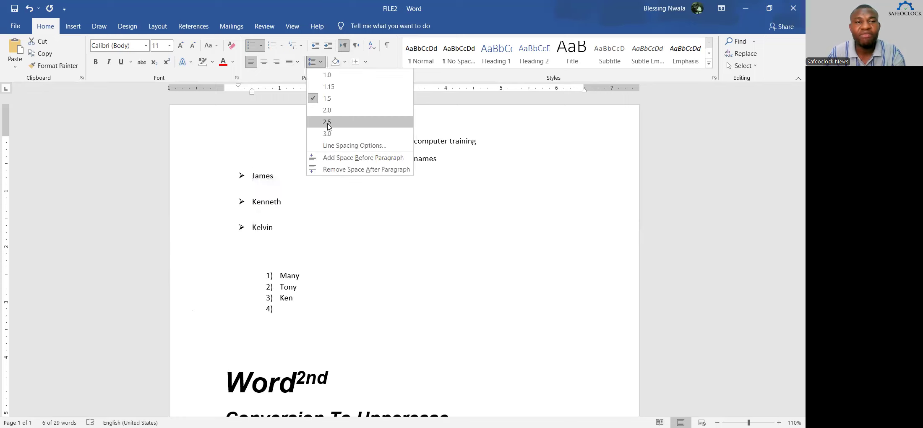
pyautogui.click(326, 125)
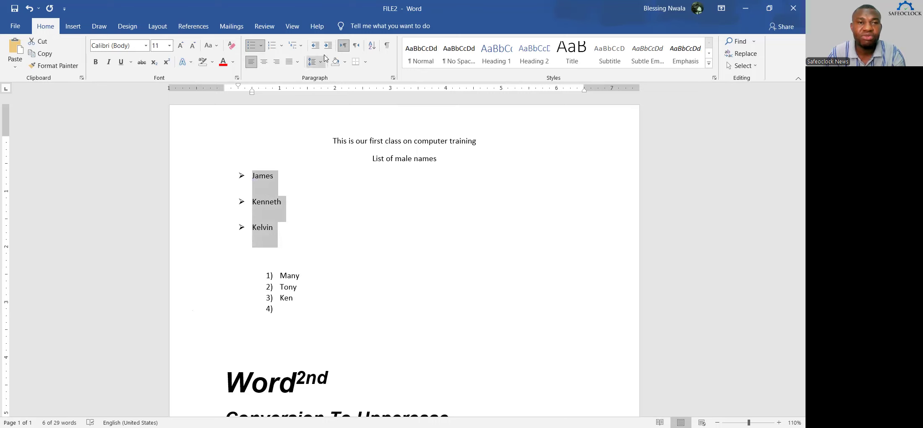
pyautogui.click(282, 181)
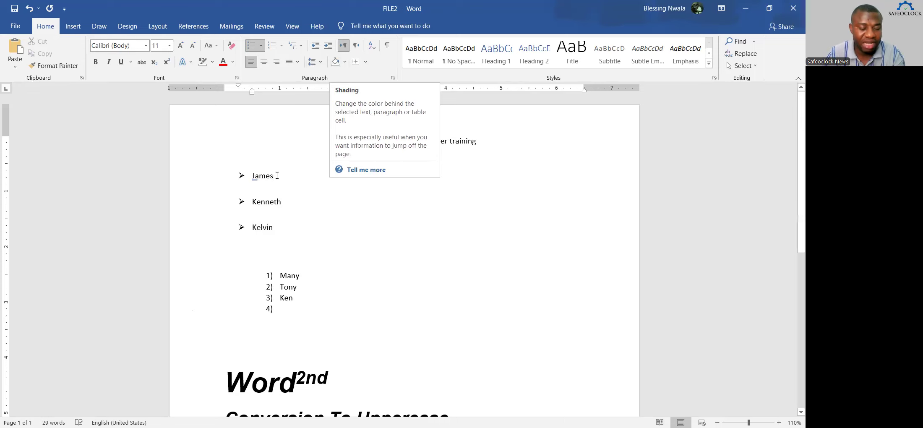
# - Apply gray paragraph shading to the first name in the bulleted list
pyautogui.moveTo(253, 176); pyautogui.dragTo(278, 176)
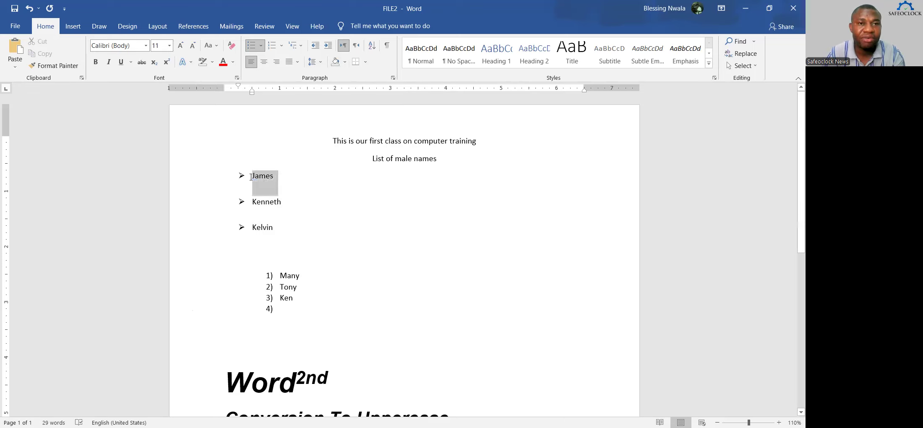
pyautogui.click(345, 63)
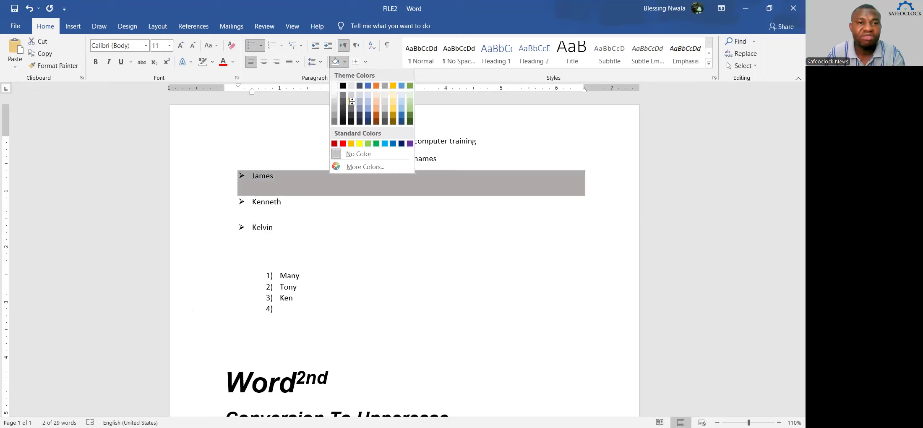
pyautogui.click(351, 101)
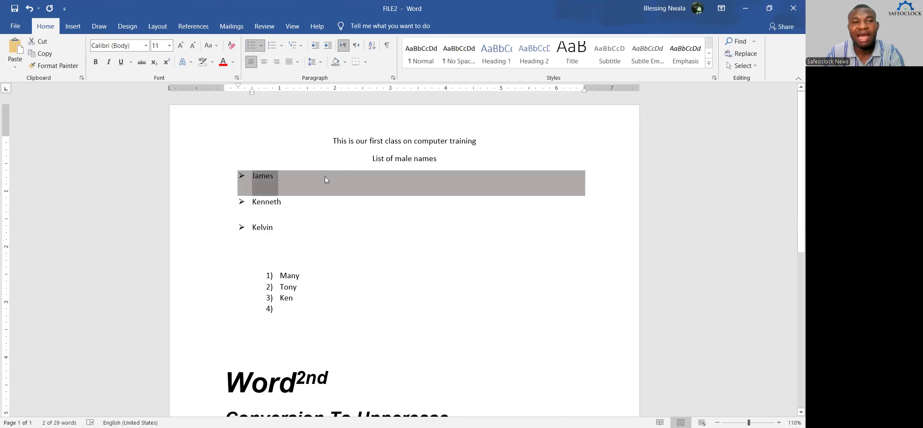
pyautogui.click(327, 179)
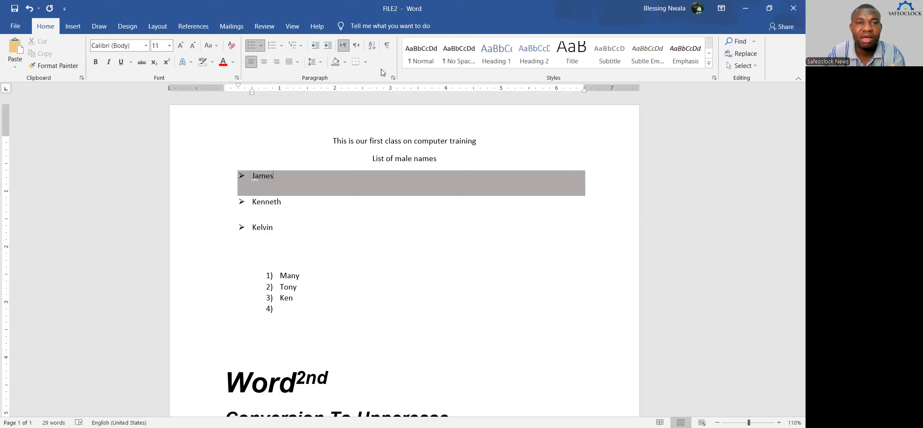
# - Try the Normal and Heading 1 styles on the first bulleted name, then undo both style changes
pyautogui.click(425, 59)
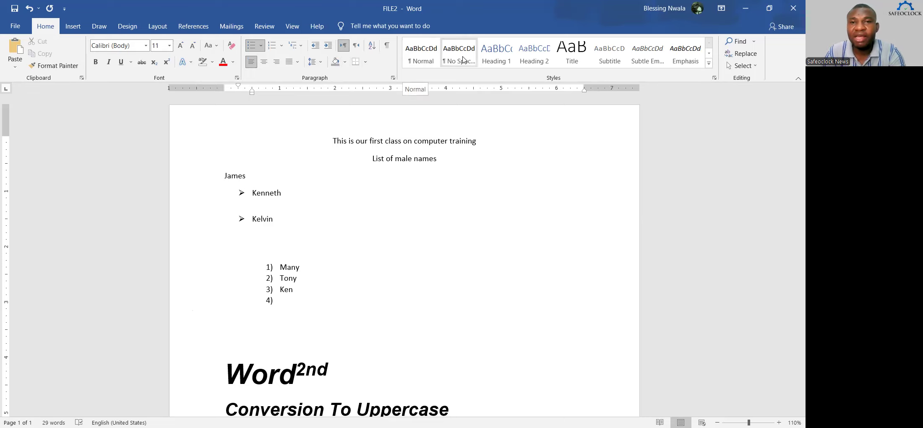
pyautogui.click(500, 59)
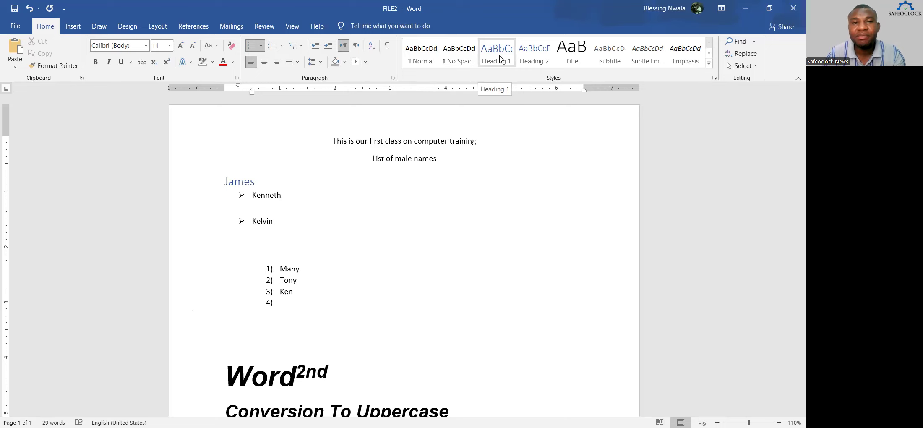
pyautogui.hotkey('ctrl', 'z')
pyautogui.hotkey('ctrl', 'z')
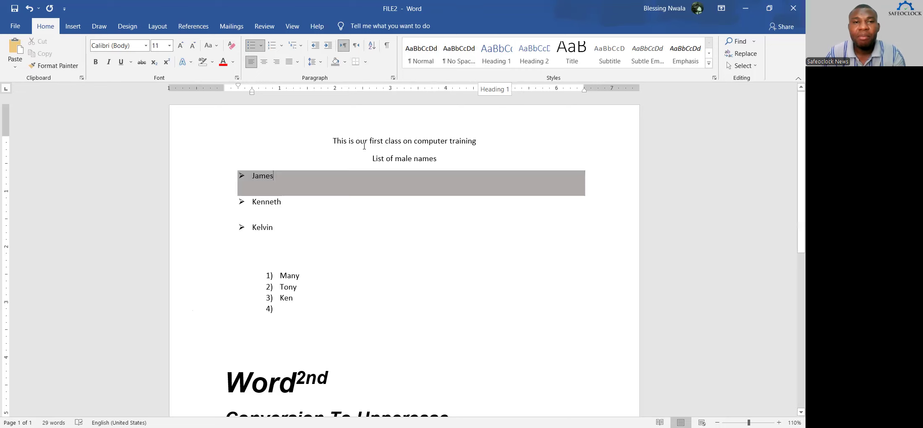
# - Apply the Heading 1 style to the sentence about the first computer training class and center it
pyautogui.click(340, 140)
pyautogui.moveTo(331, 140); pyautogui.dragTo(474, 145)
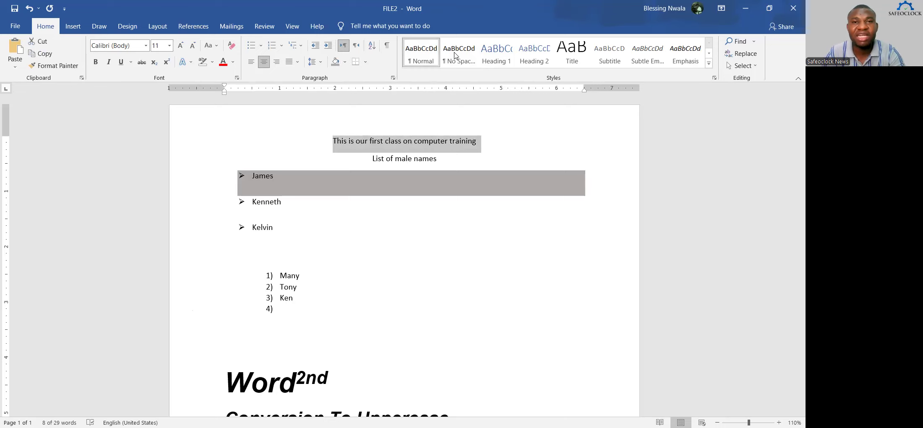
pyautogui.click(496, 52)
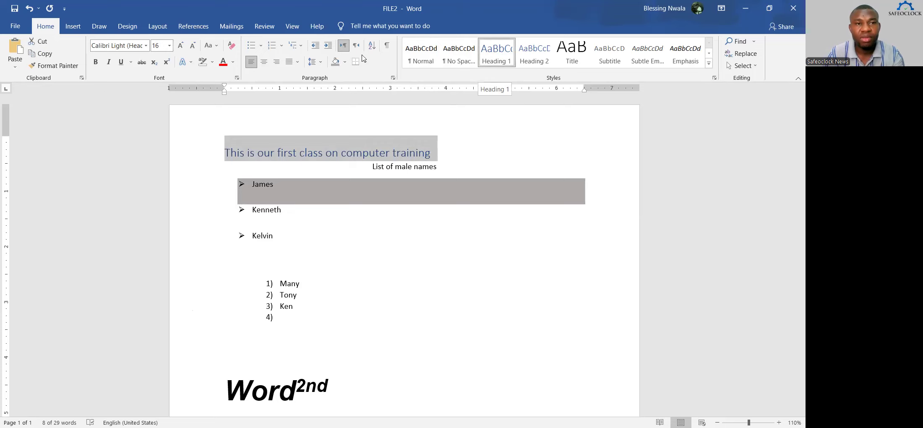
pyautogui.click(264, 63)
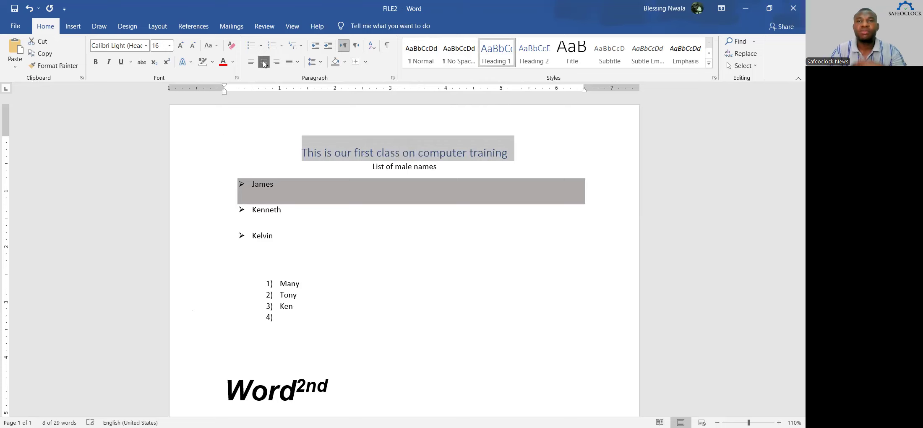
pyautogui.click(387, 155)
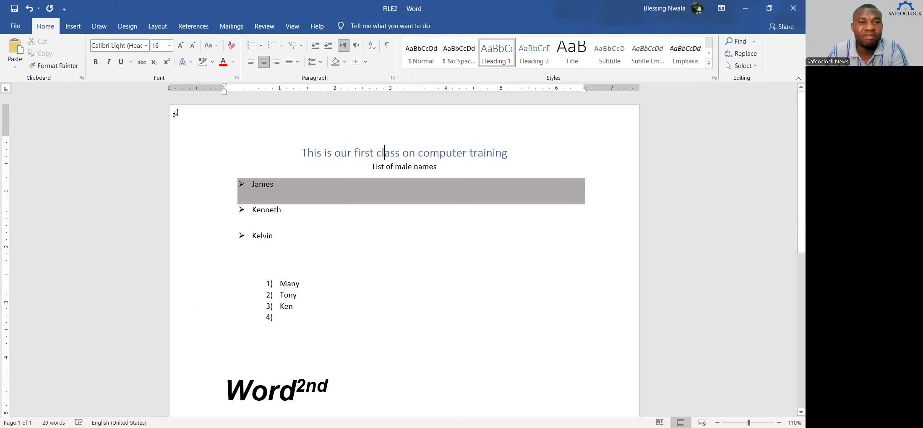
pyautogui.click(442, 165)
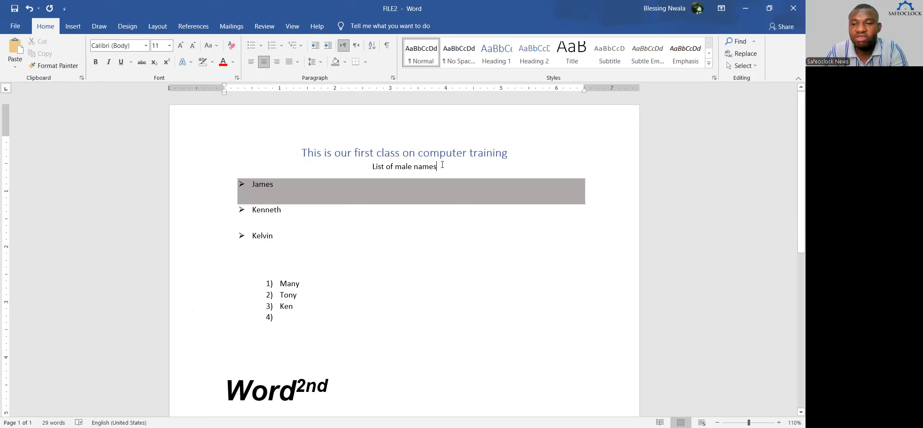
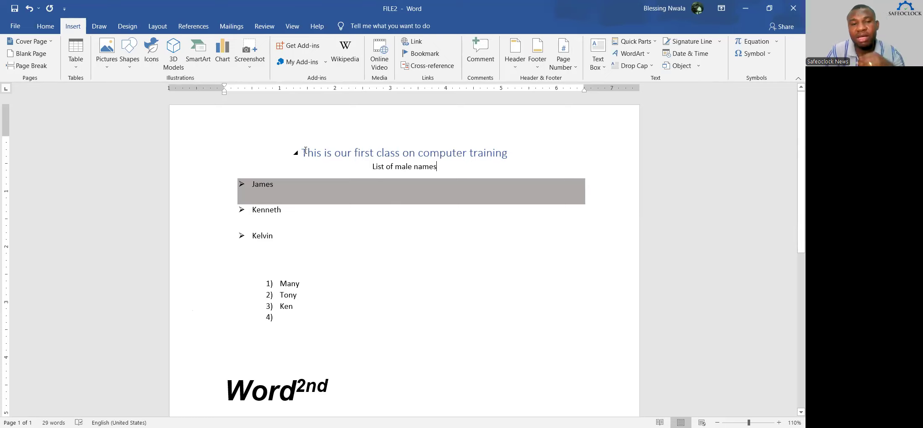
# - Select the entire document content and delete it to leave a blank page
pyautogui.click(307, 305)
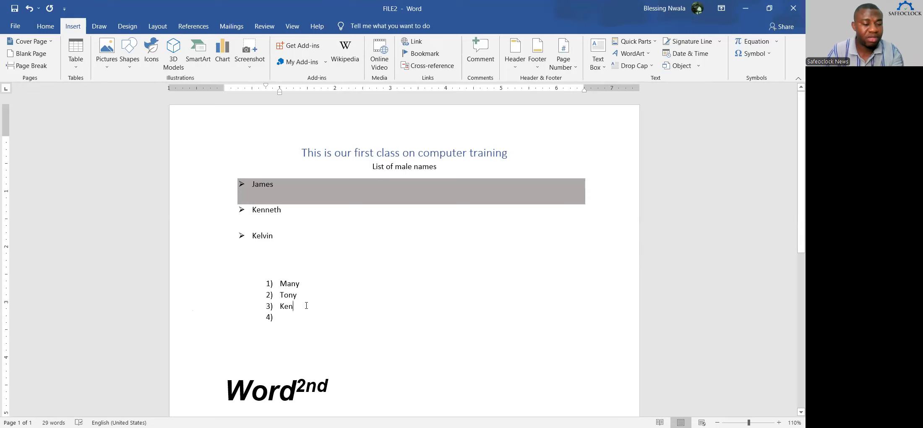
pyautogui.hotkey('ctrl', 'a')
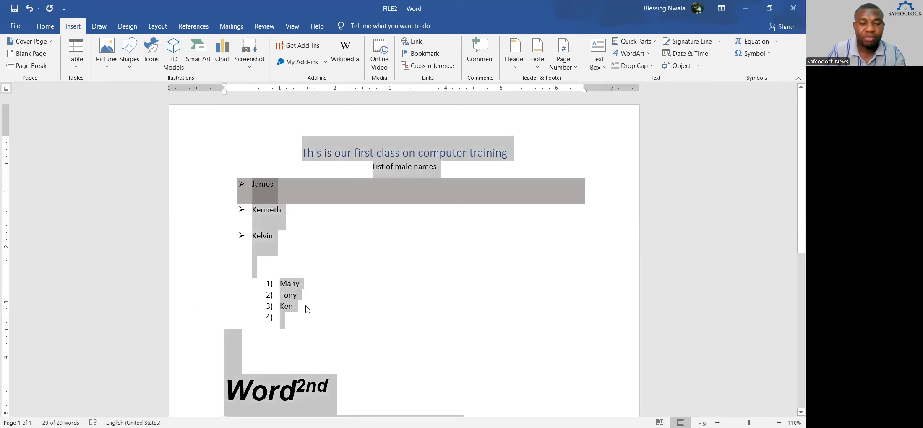
pyautogui.press('Delete')
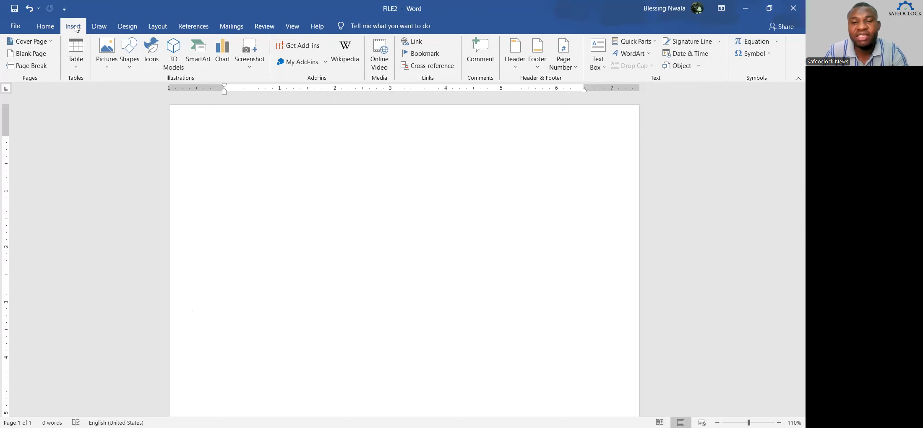
# - Insert a table with two columns and three rows, then delete the whole table
pyautogui.click(76, 63)
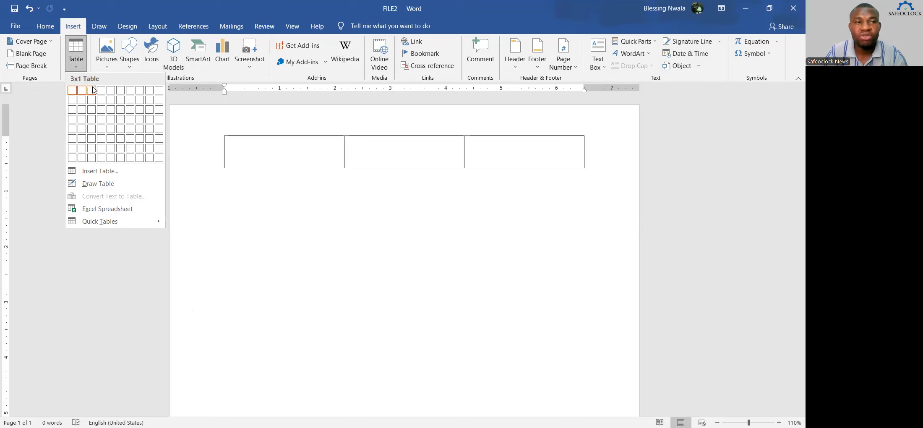
pyautogui.click(81, 109)
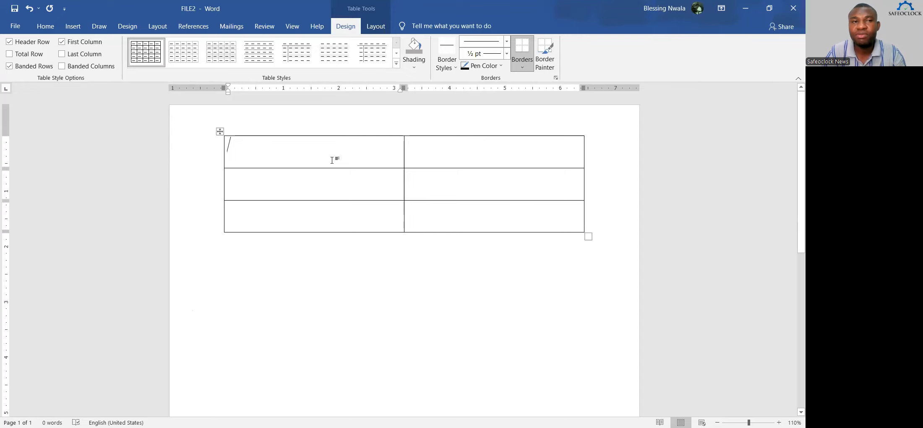
pyautogui.click(219, 131)
pyautogui.press('BackSpace')
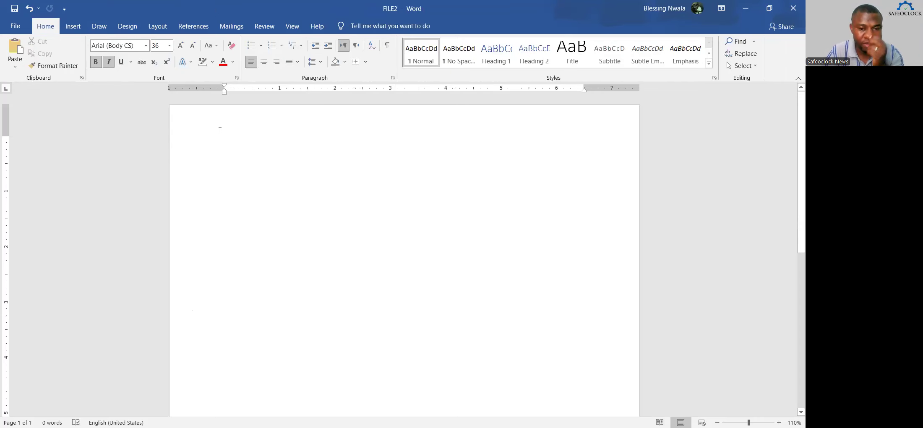
# - Insert a table with five columns and three rows and enter "Boys" in its first cell
pyautogui.click(73, 26)
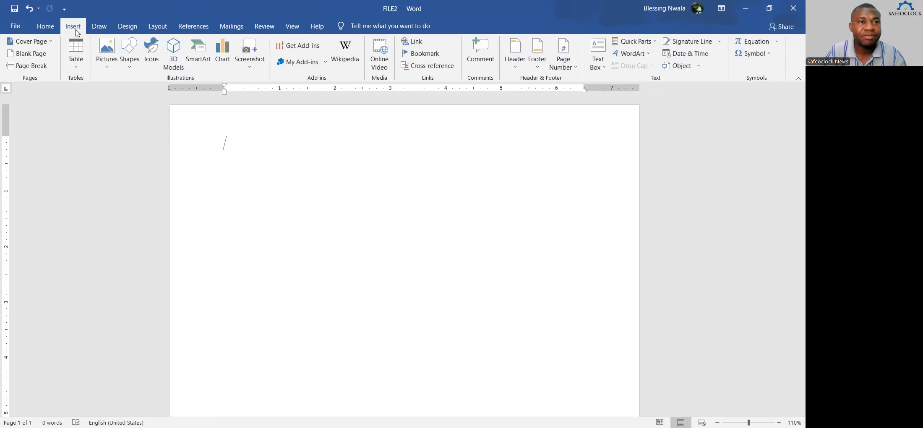
pyautogui.click(78, 71)
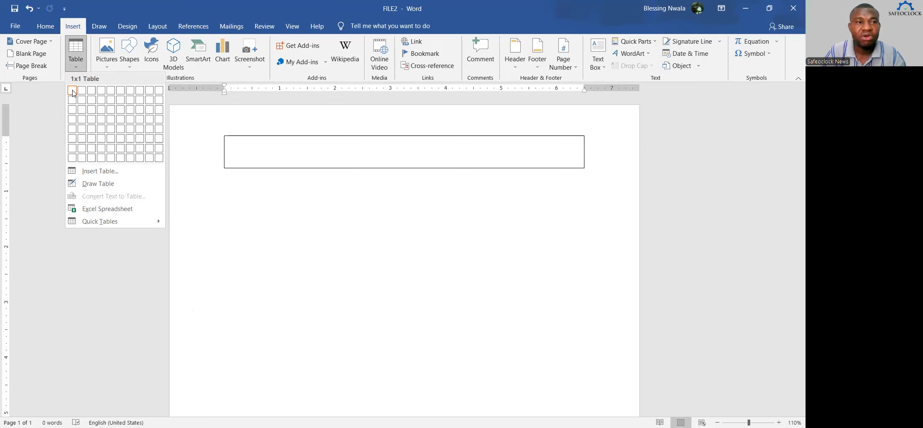
pyautogui.click(110, 104)
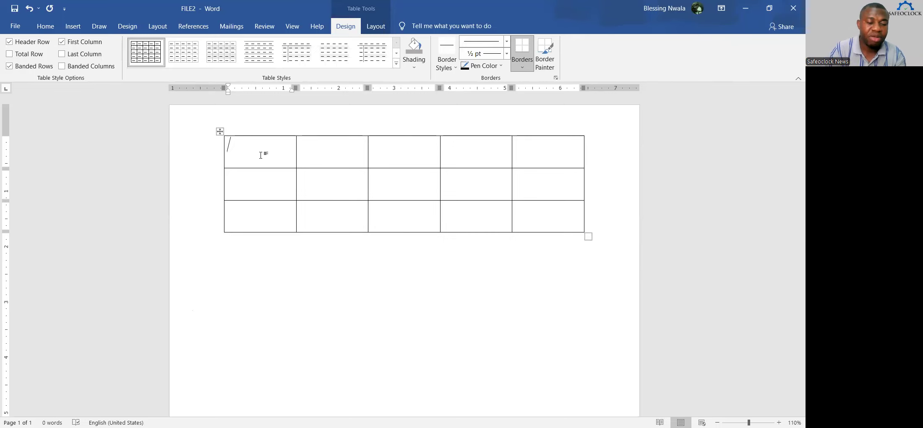
pyautogui.write('Bo')
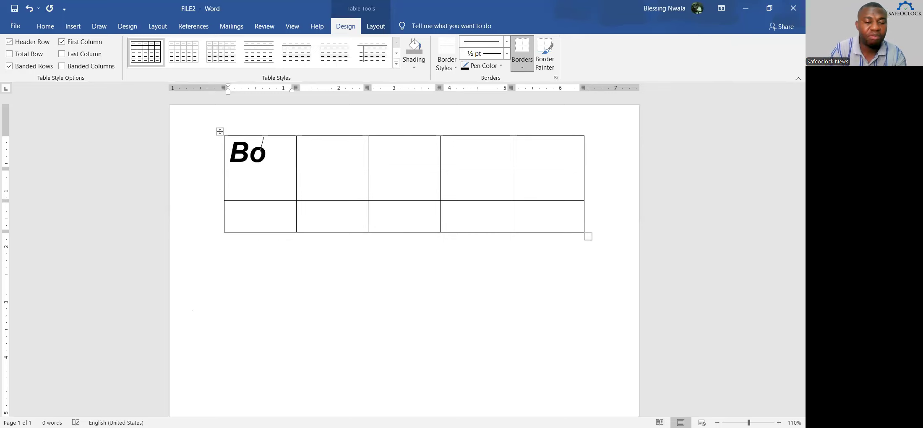
pyautogui.write('ys')
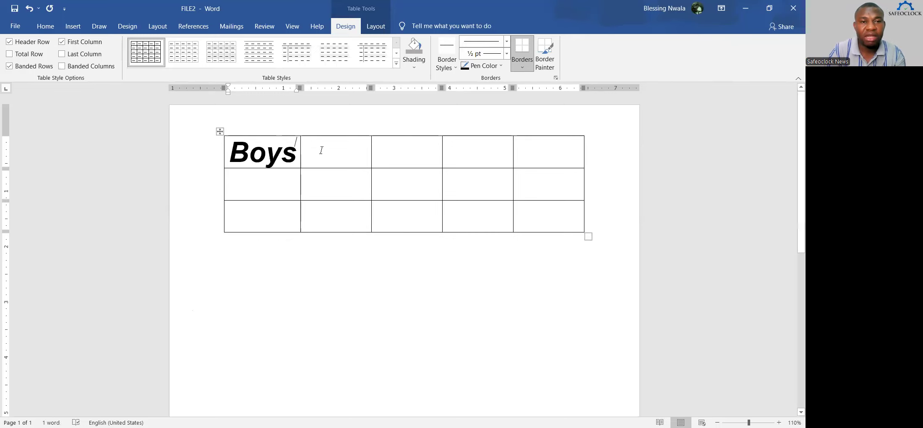
# - Enter "girls" in the second cell and "school" in the third cell of the table's first row
pyautogui.click(321, 150)
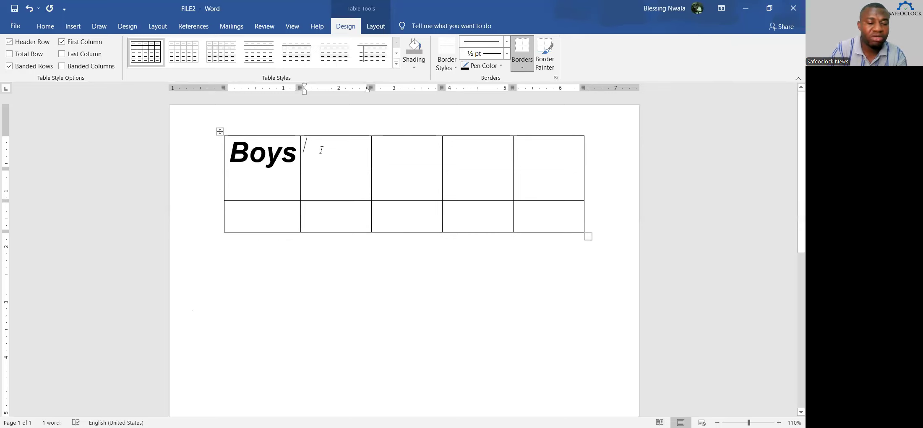
pyautogui.write('g')
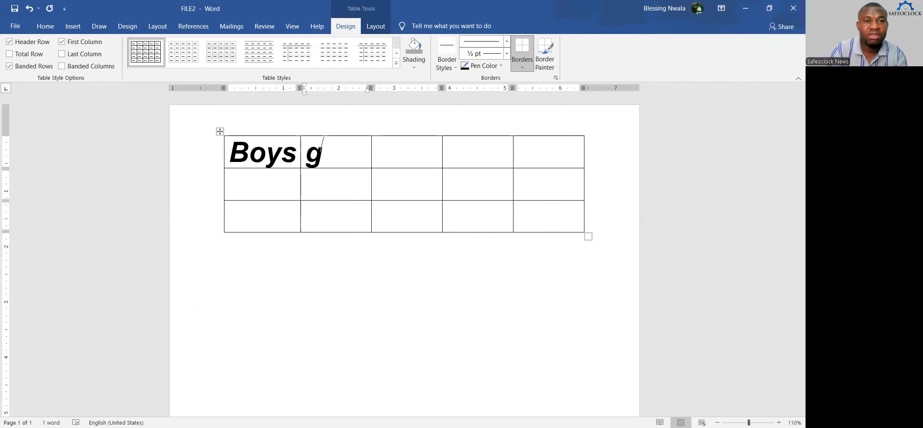
pyautogui.write('irs')
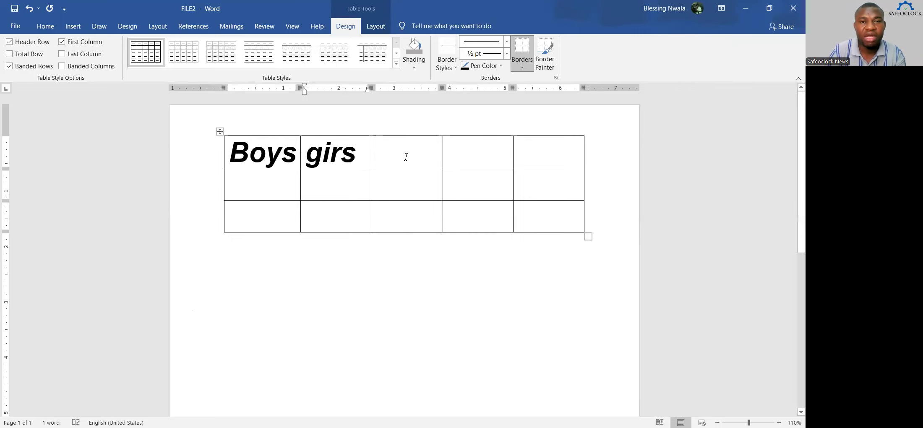
pyautogui.click(406, 157)
pyautogui.write('sh')
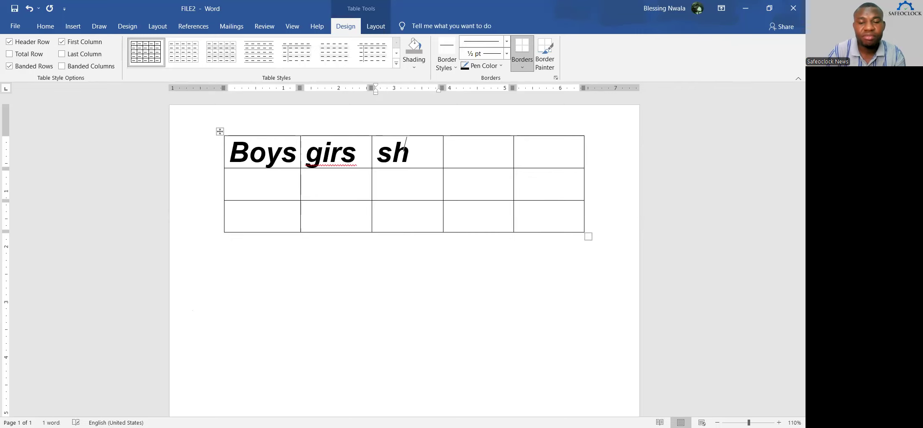
pyautogui.press('BackSpace')
pyautogui.write('c')
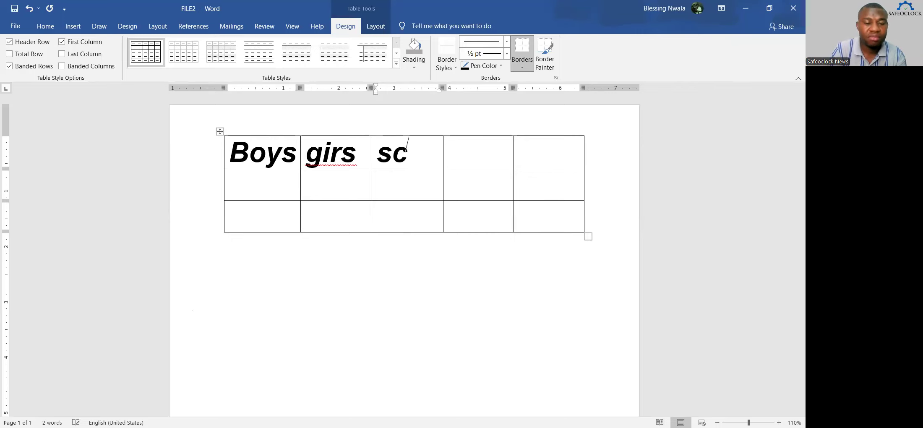
pyautogui.write('hool')
pyautogui.click(341, 152)
pyautogui.write('l')
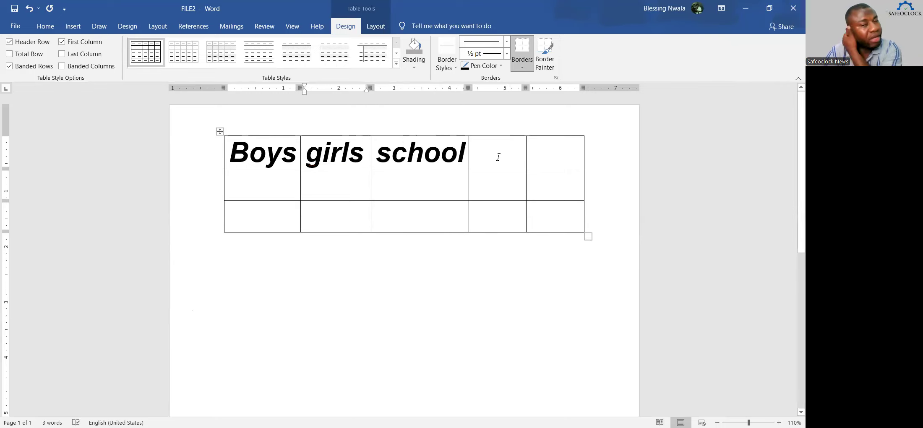
# - Enter "subject" in the fourth cell of the table's first row
pyautogui.click(498, 157)
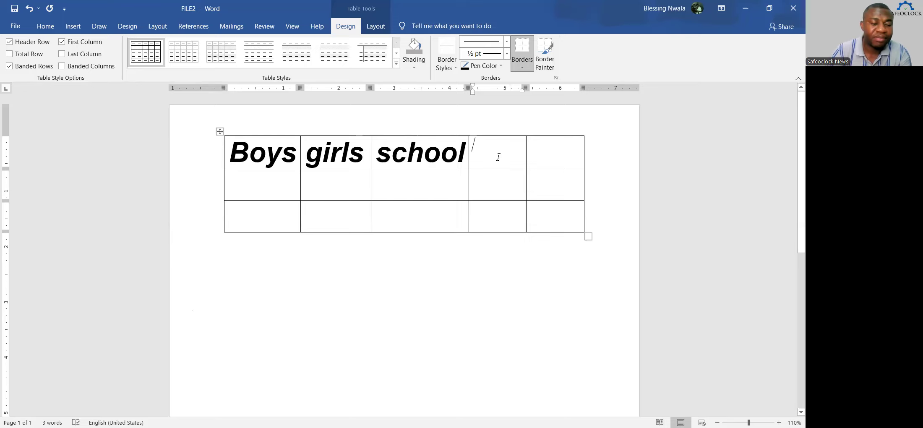
pyautogui.write('su')
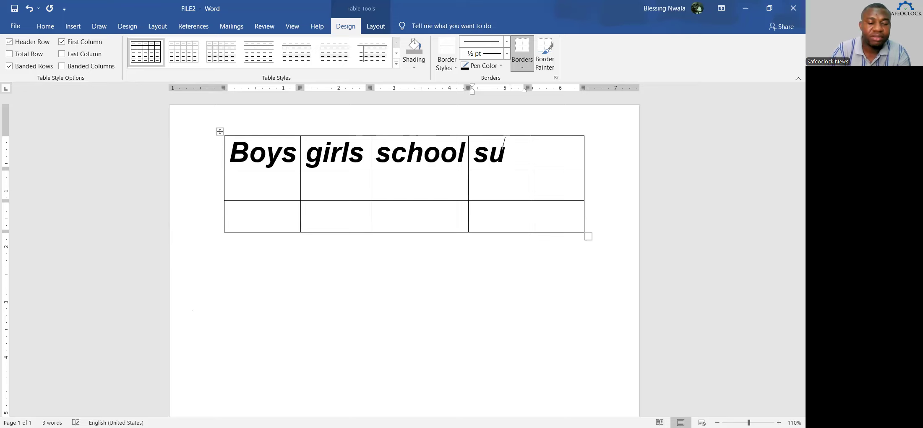
pyautogui.write('bject')
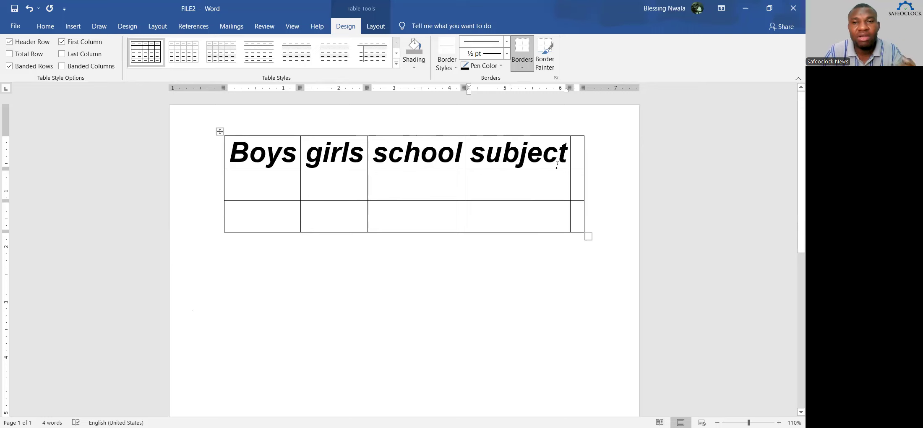
# - Insert a new column to the right of the table's empty fifth column
pyautogui.press('Tab')
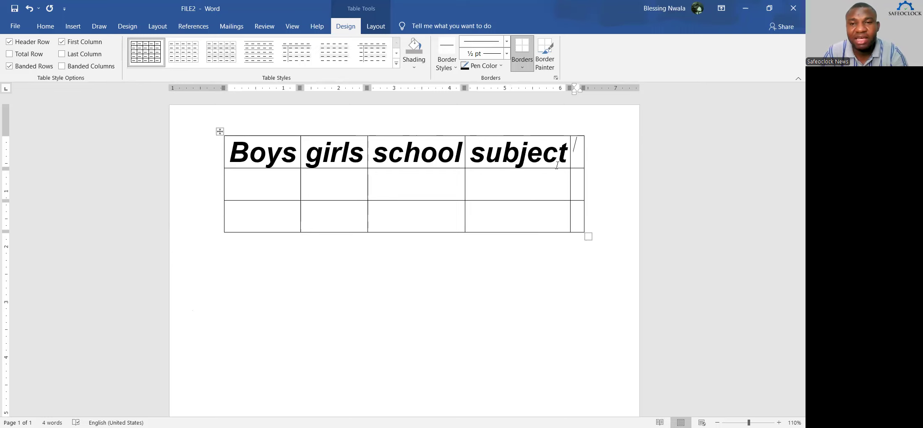
pyautogui.rightClick(576, 151)
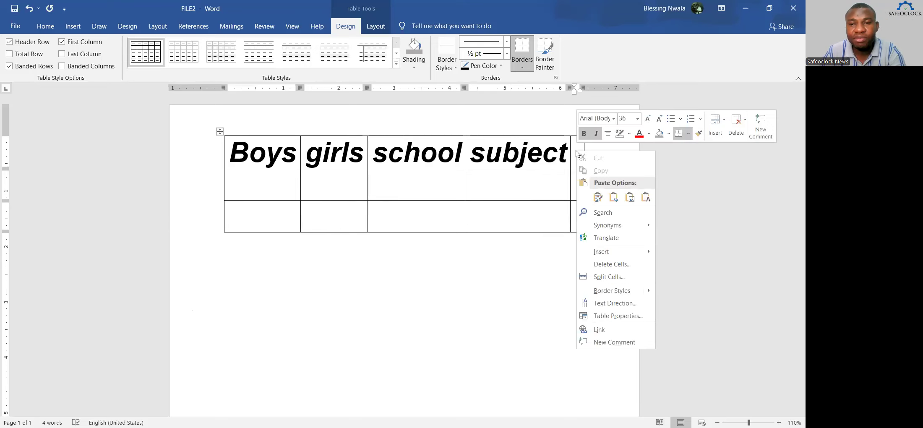
pyautogui.moveTo(611, 254)
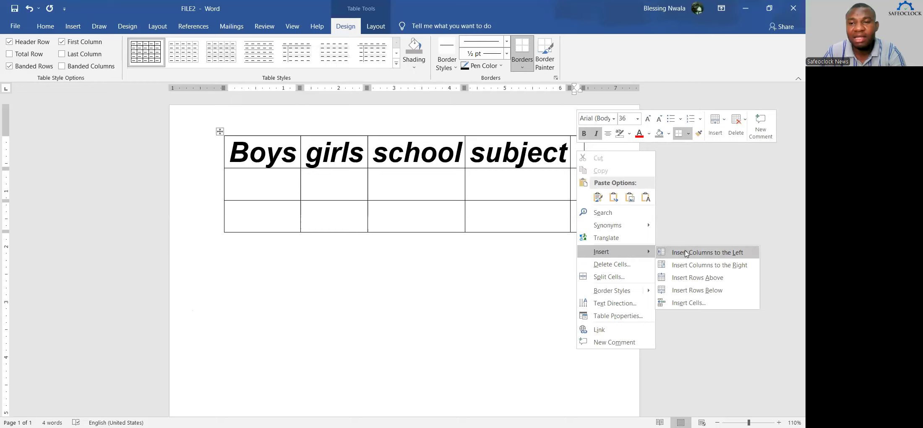
pyautogui.click(705, 264)
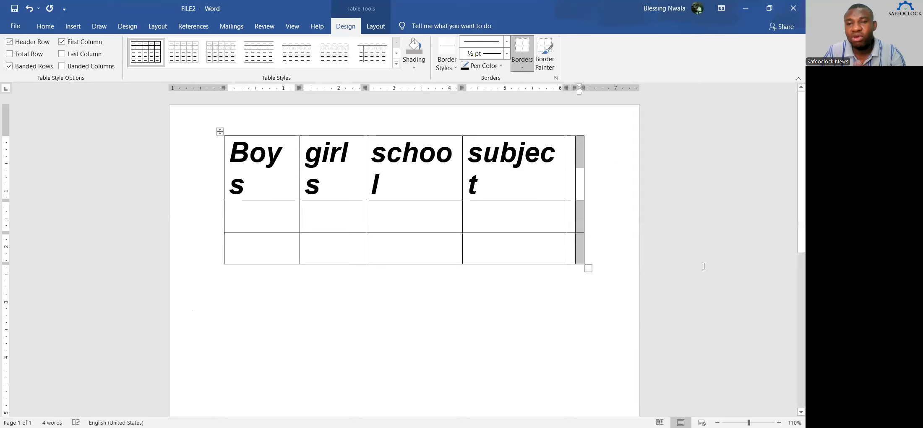
pyautogui.click(584, 185)
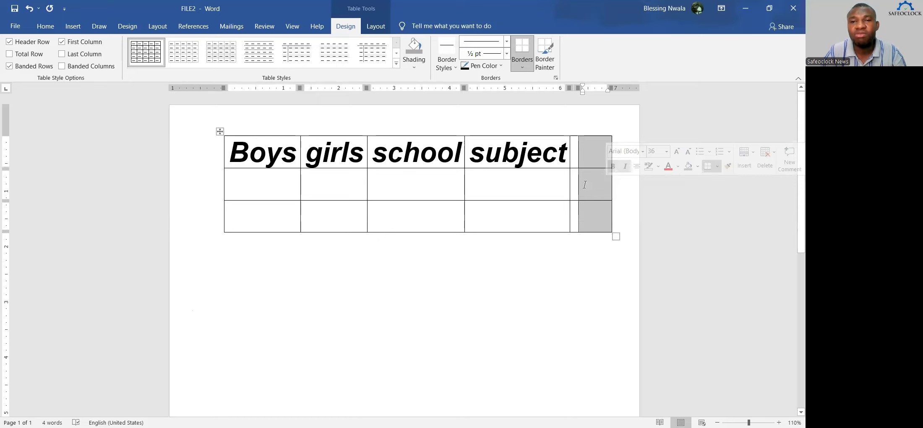
pyautogui.press('Left')
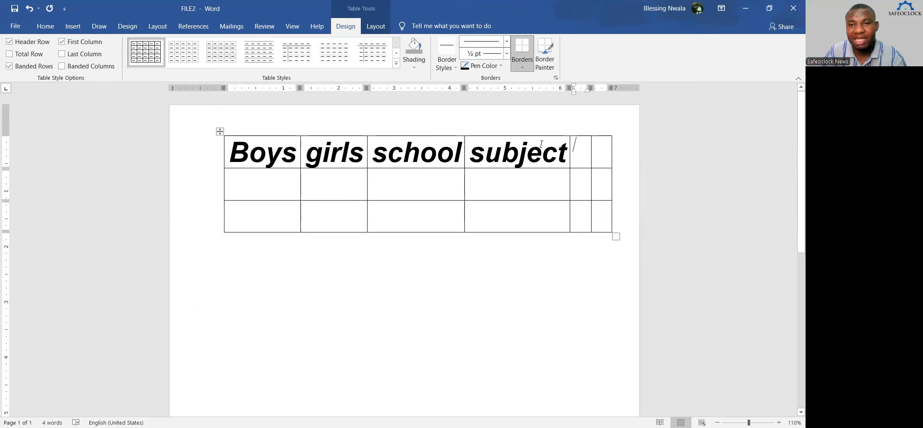
# - Select the table's last column from the first row to the third and delete that column
pyautogui.press('Tab')
pyautogui.hotkey('shift', 'Down')
pyautogui.hotkey('shift', 'Down')
pyautogui.moveTo(606, 197)
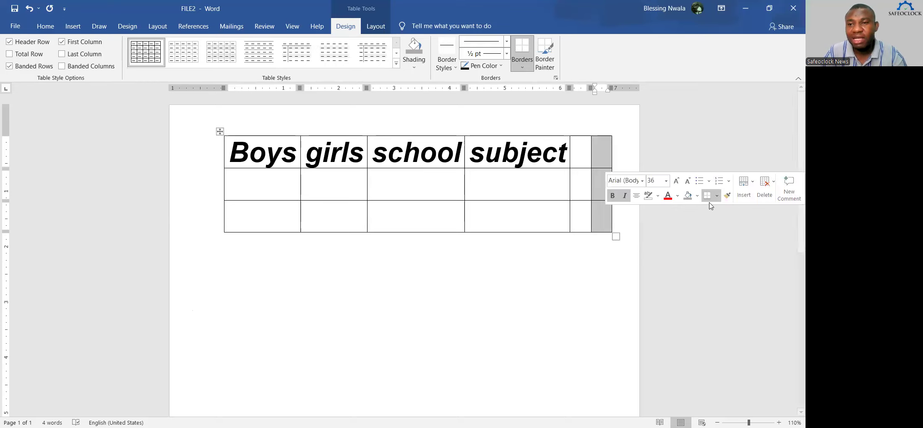
pyautogui.click(766, 199)
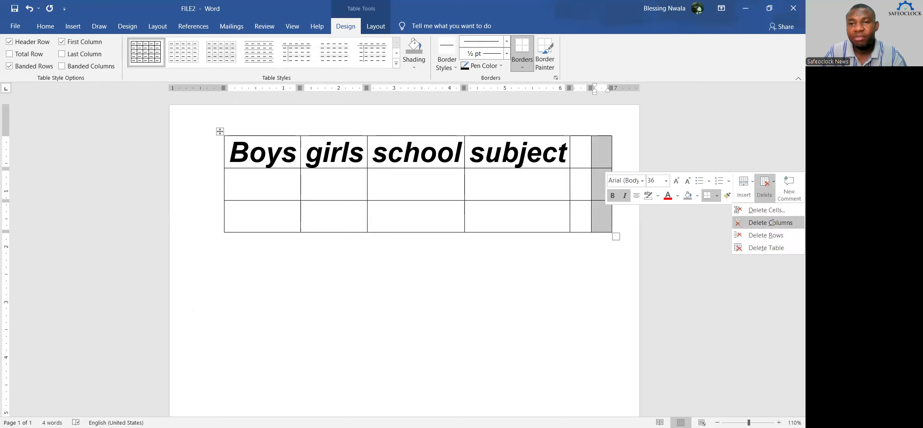
pyautogui.click(772, 222)
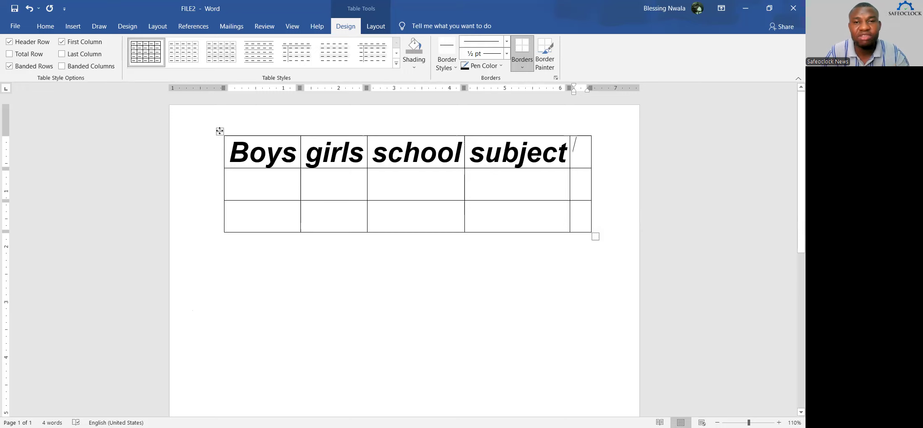
# - Select the whole table, try the banded plain style, and apply the light grid table style
pyautogui.click(219, 131)
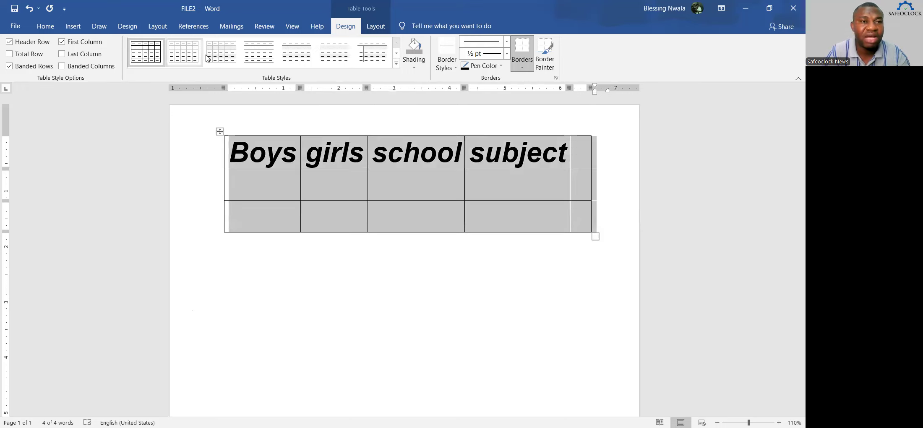
pyautogui.click(221, 53)
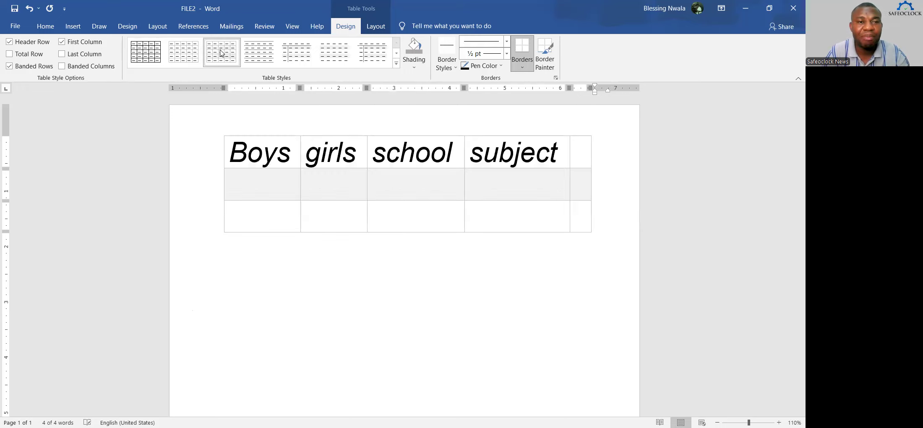
pyautogui.click(238, 52)
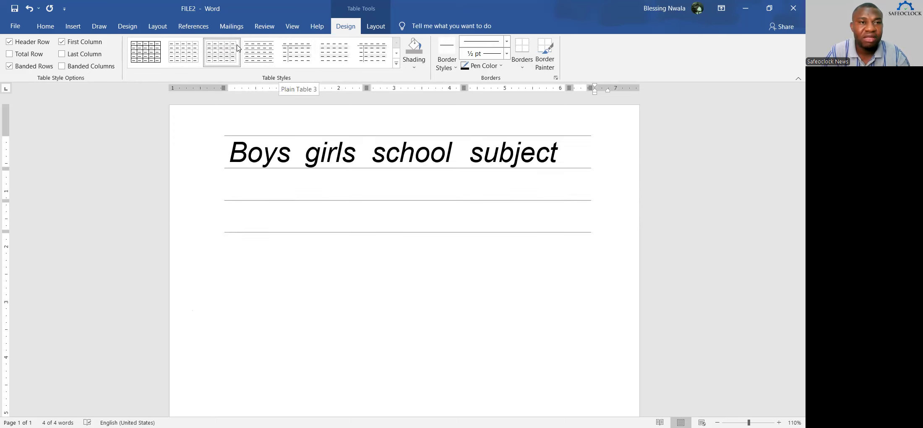
pyautogui.click(184, 52)
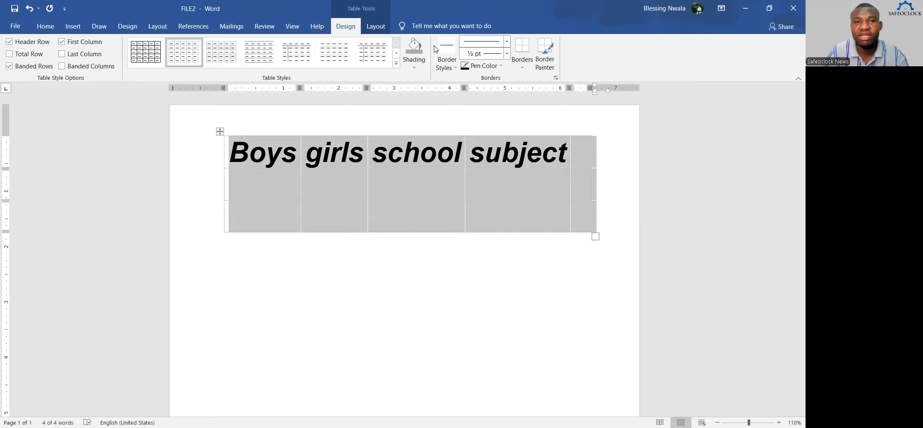
# - Shade all cells of the table light blue
pyautogui.click(417, 69)
pyautogui.click(440, 105)
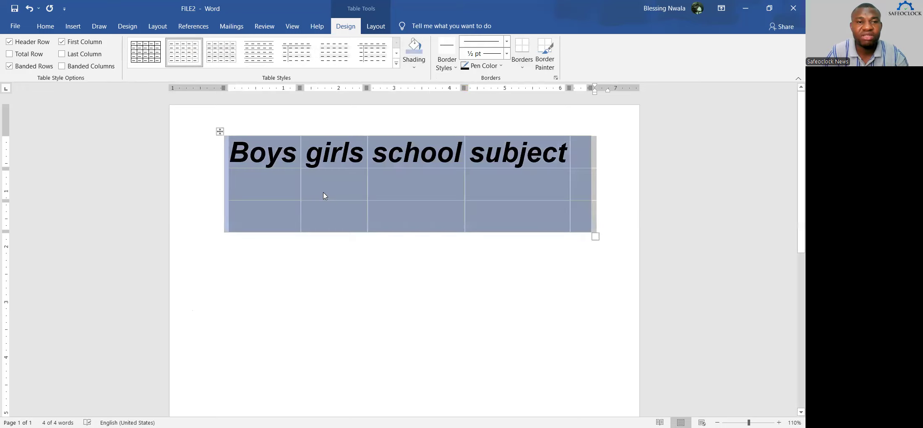
pyautogui.click(313, 188)
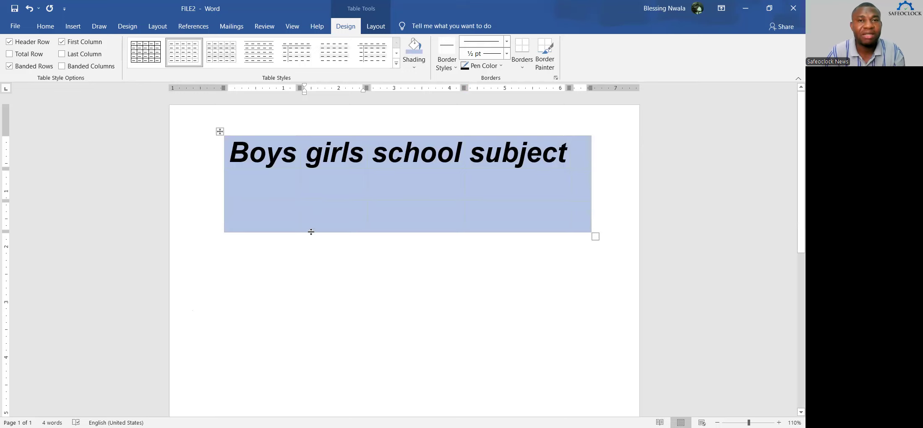
# - Add an empty line in the document below the shaded table
pyautogui.click(71, 25)
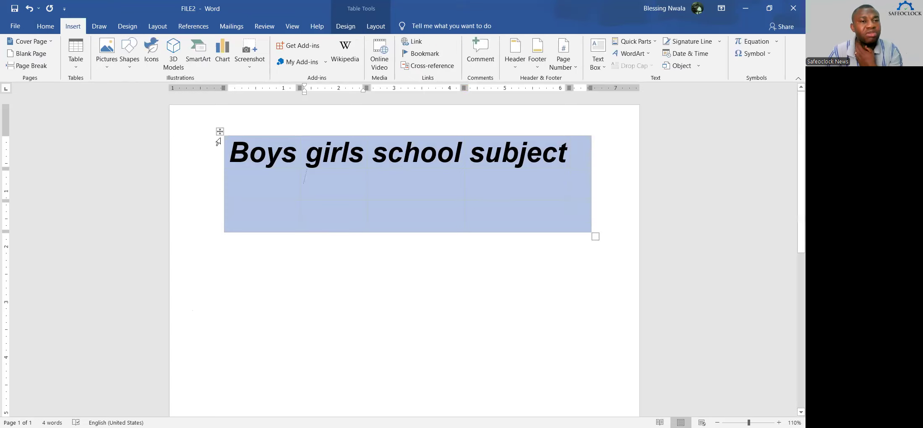
pyautogui.click(279, 268)
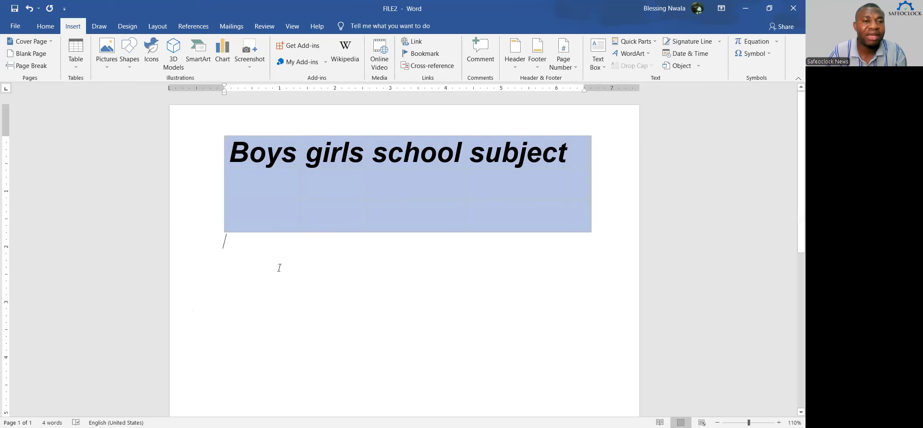
pyautogui.press('Return')
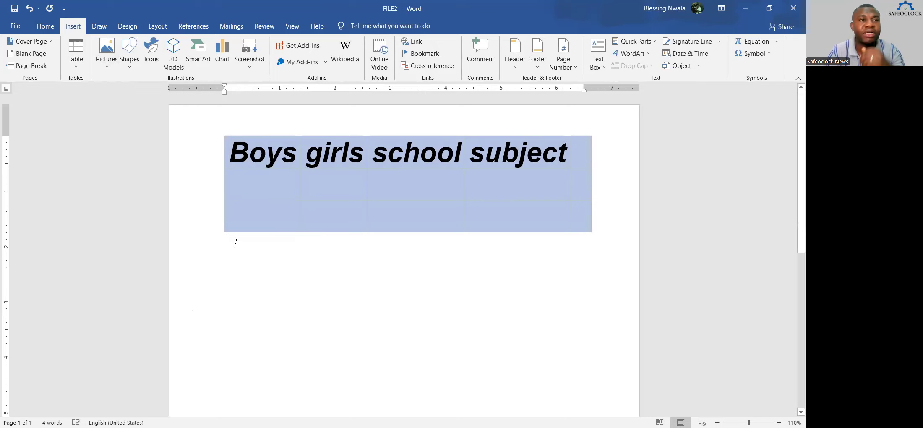
# - Insert the picture "OIP (6)" from the device's Downloads folder on the new line below the table, and deselect it
pyautogui.click(108, 63)
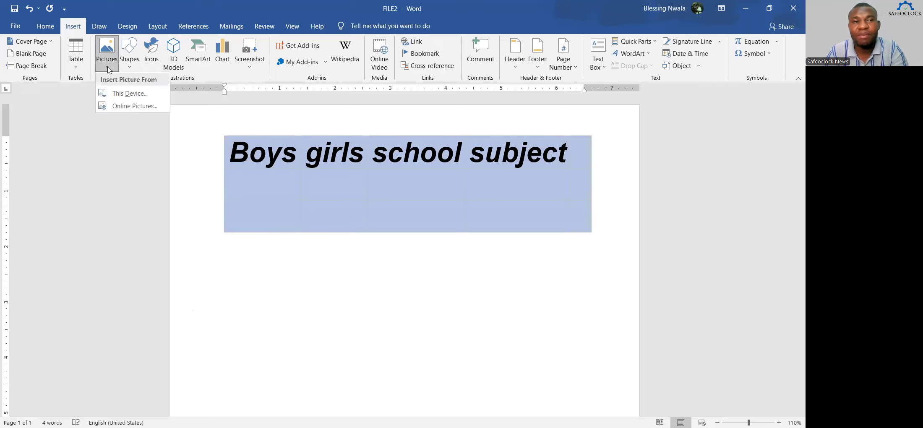
pyautogui.click(127, 94)
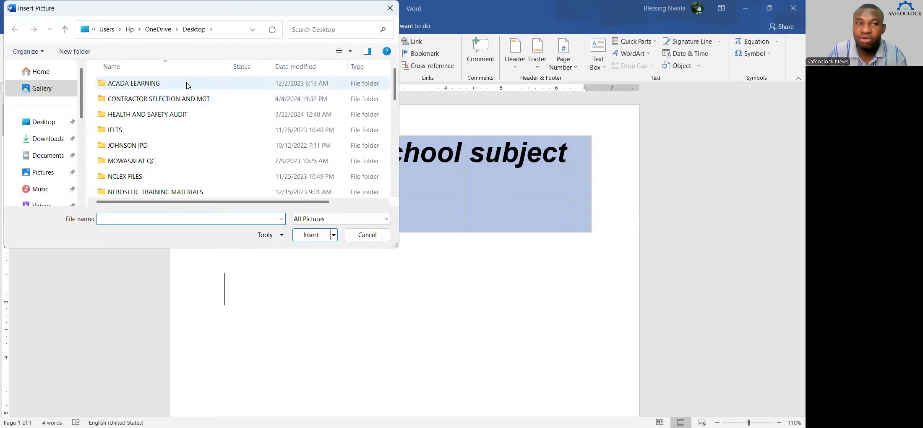
pyautogui.scroll(-10, 397, 80)
pyautogui.scroll(10, 396, 81)
pyautogui.rightClick(397, 81)
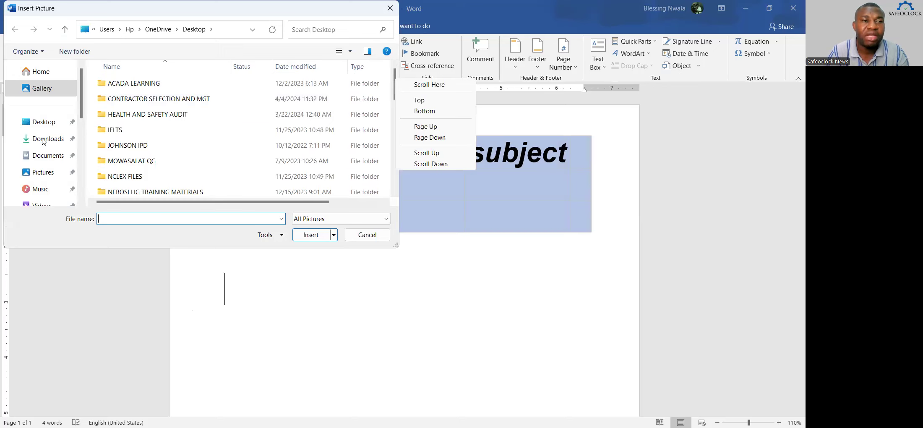
pyautogui.click(44, 141)
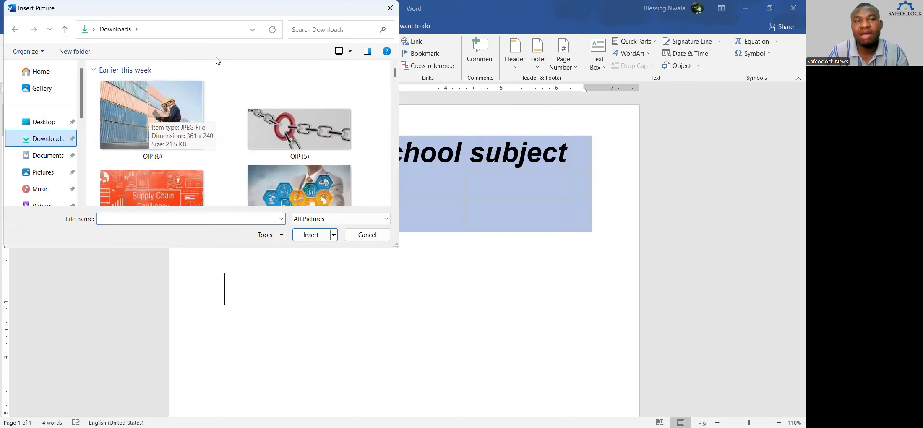
pyautogui.click(145, 104)
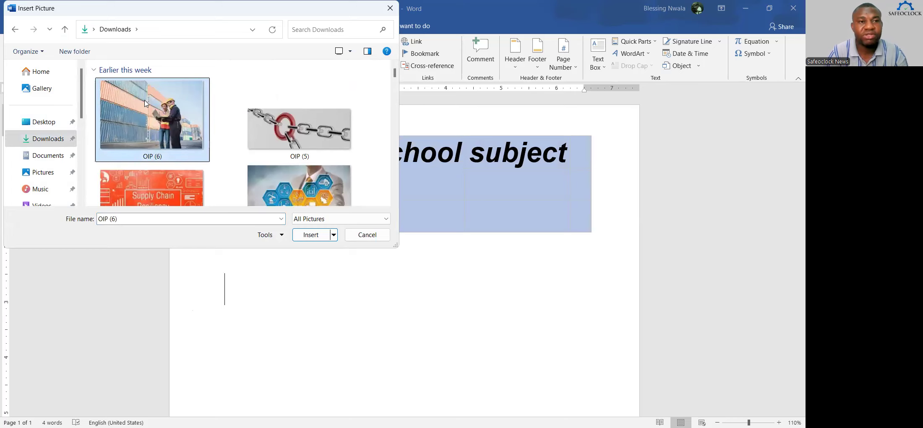
pyautogui.click(313, 236)
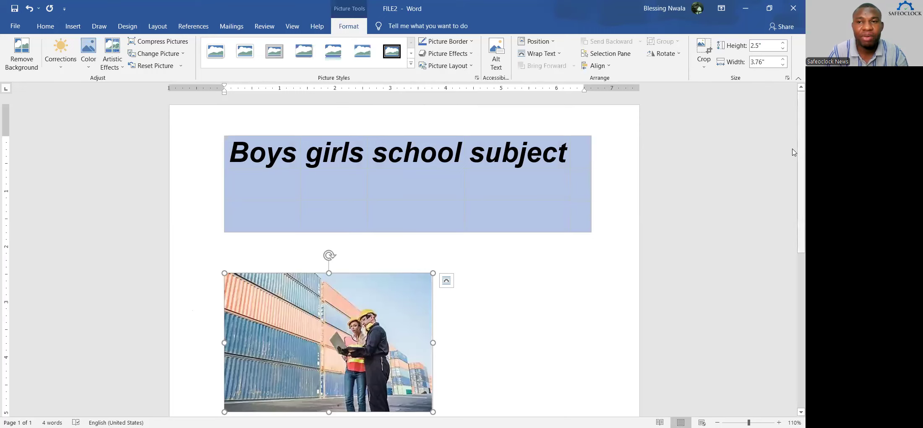
pyautogui.scroll(-3, 799, 168)
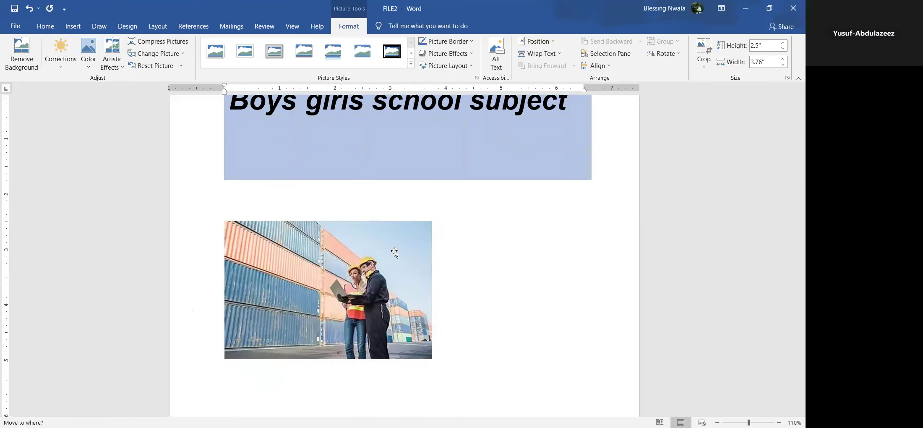
pyautogui.click(461, 253)
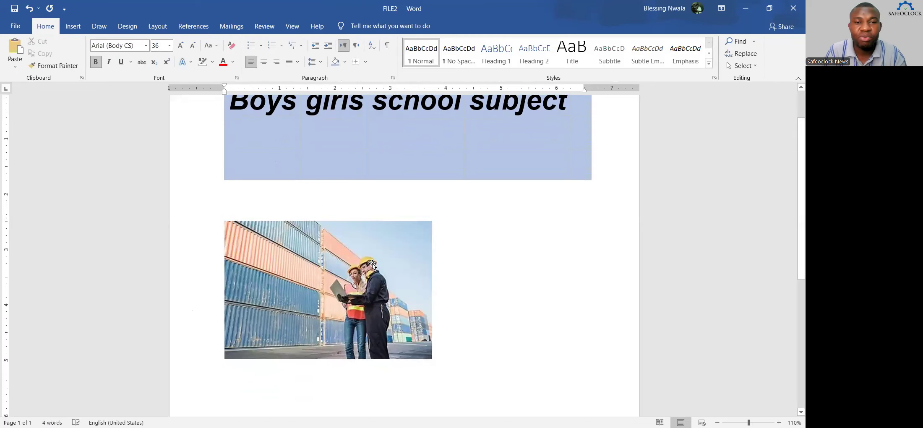
# - Try the centered and right alignments on the picture below the table, and return it to left alignment
pyautogui.click(350, 261)
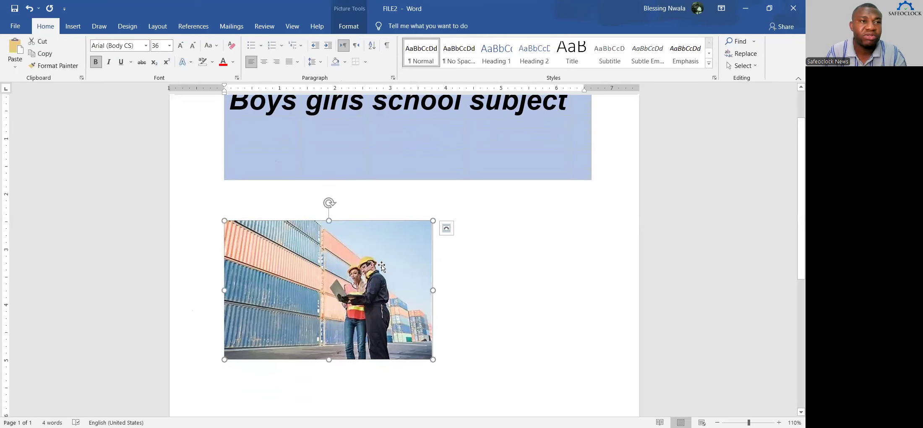
pyautogui.click(265, 64)
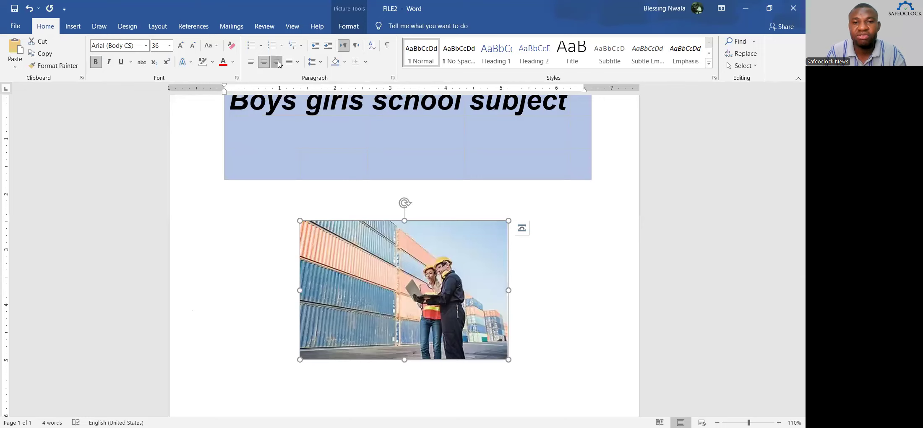
pyautogui.click(278, 62)
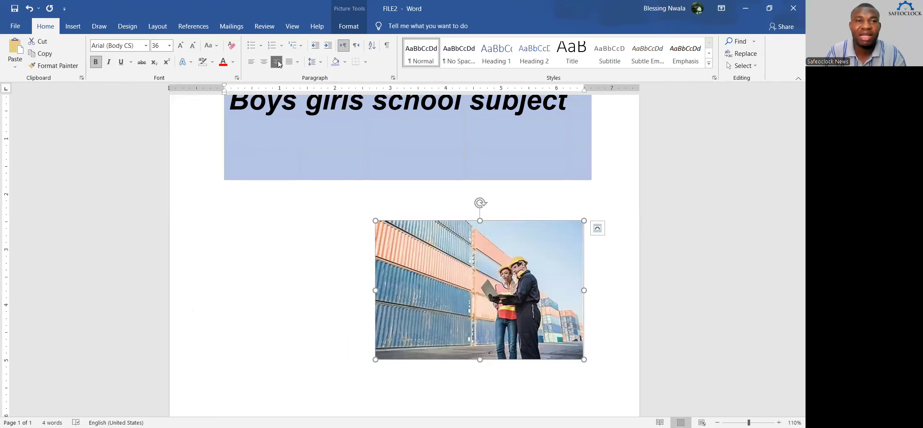
pyautogui.click(252, 63)
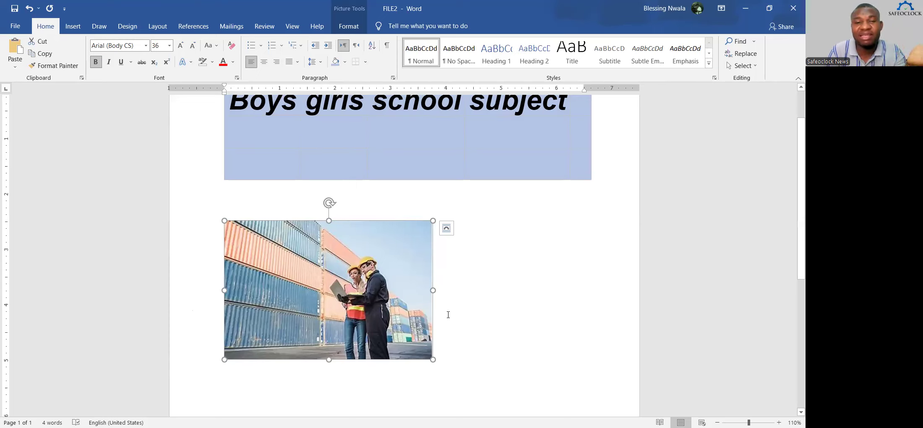
pyautogui.click(445, 340)
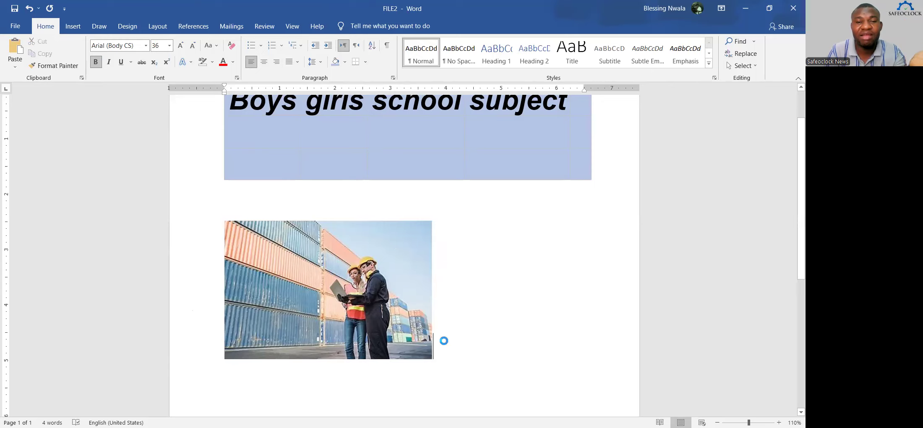
# - Set the text wrapping of the picture below the table to Through
pyautogui.click(382, 284)
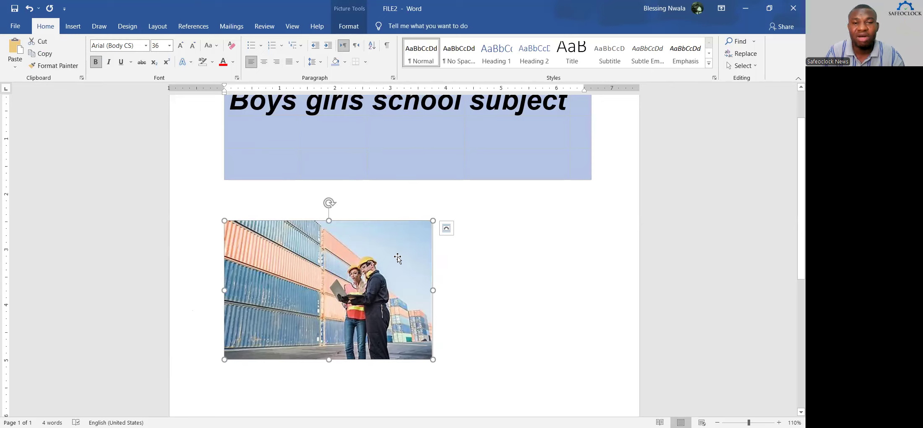
pyautogui.click(482, 254)
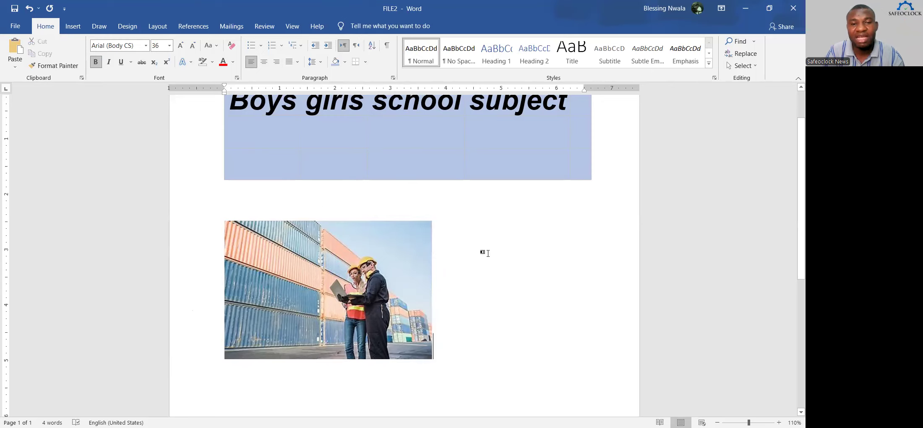
pyautogui.click(396, 258)
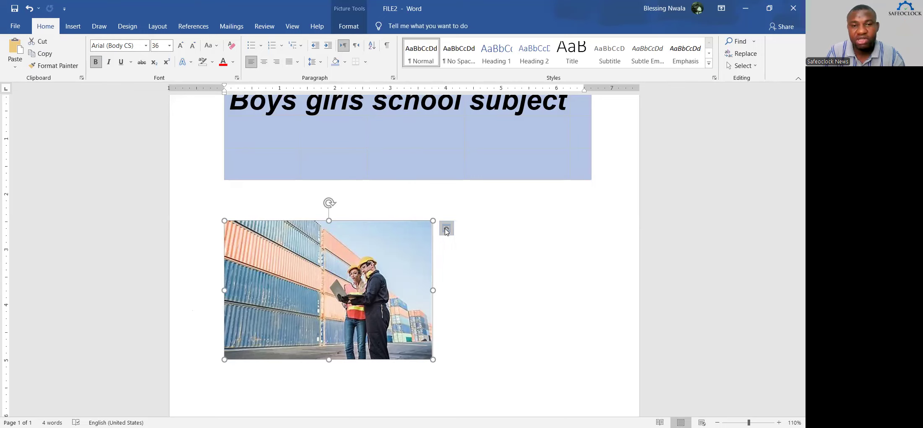
pyautogui.click(447, 229)
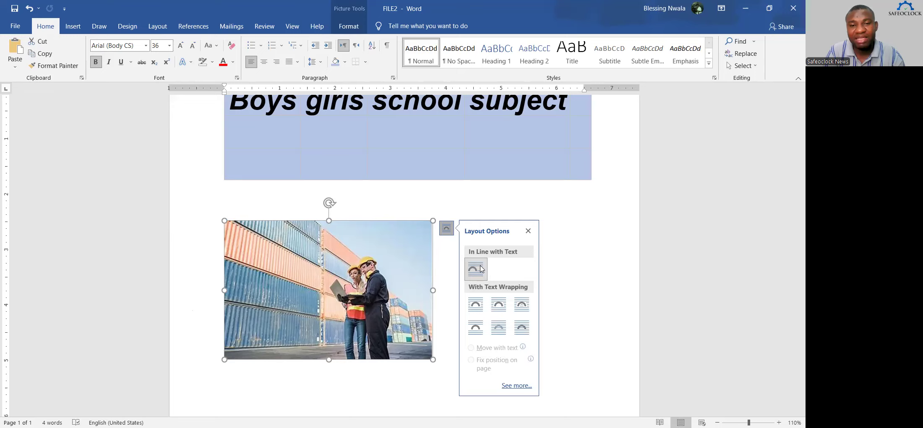
pyautogui.click(522, 306)
pyautogui.click(515, 308)
# - Move the picture freely on the page, undo the move, and deselect the picture
pyautogui.moveTo(306, 274); pyautogui.dragTo(347, 263)
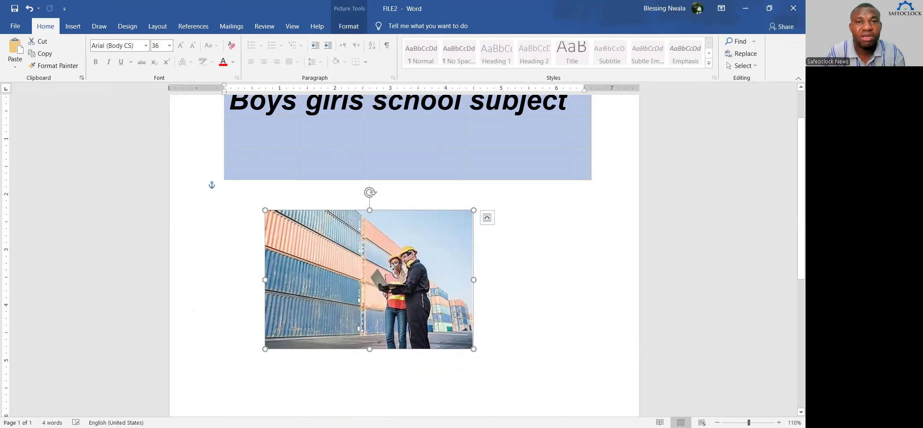
pyautogui.hotkey('ctrl', 'z')
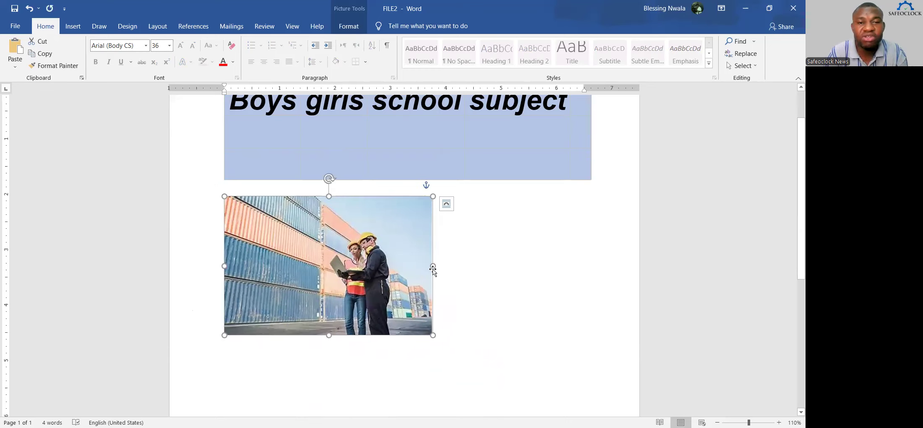
pyautogui.click(490, 262)
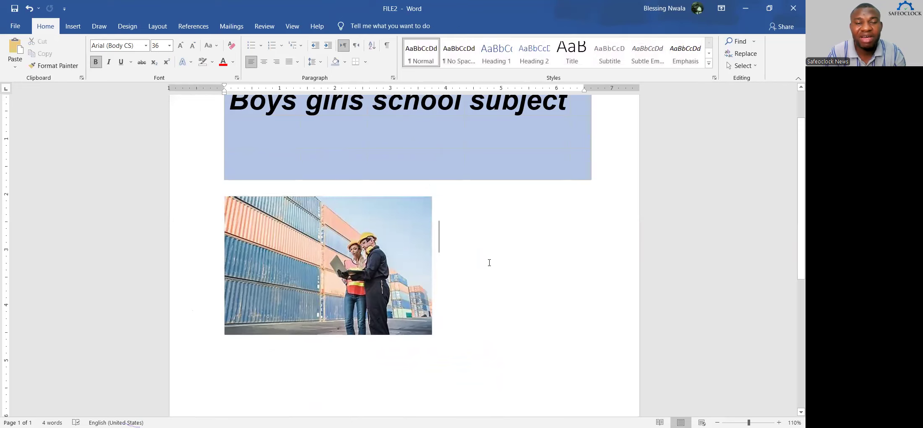
pyautogui.click(388, 240)
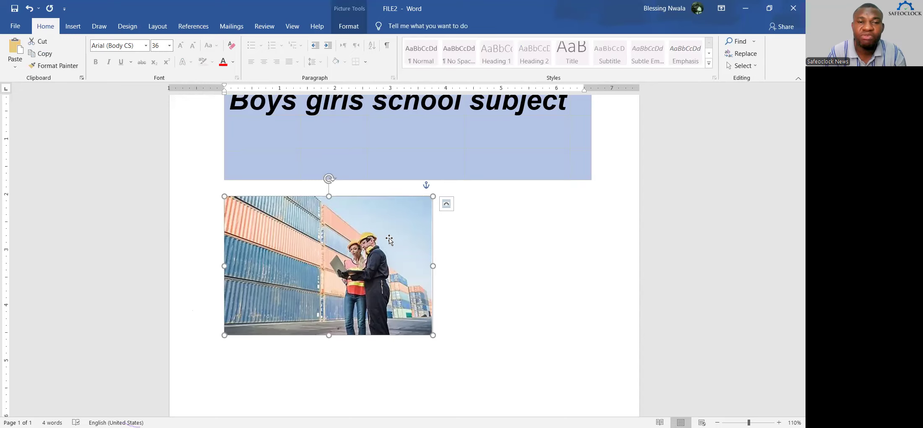
pyautogui.click(501, 262)
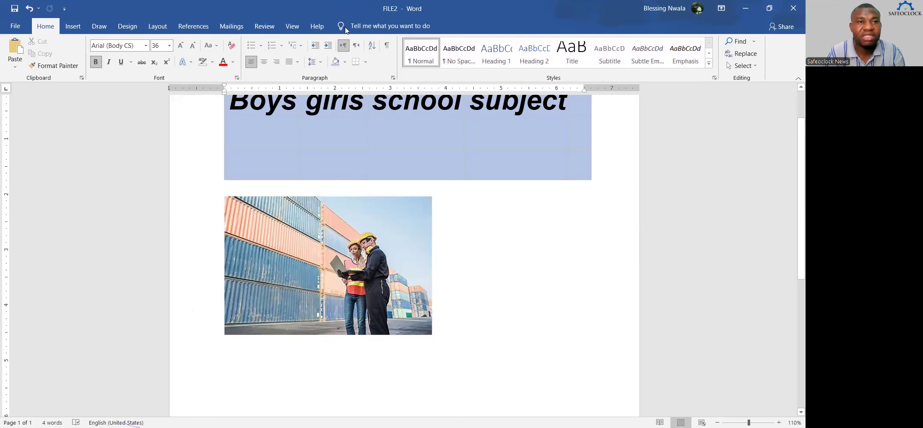
# - Increase the picture's color saturation strongly, try the light green recolor, and return it to No Recolor
pyautogui.hotkey('shift', 'Left')
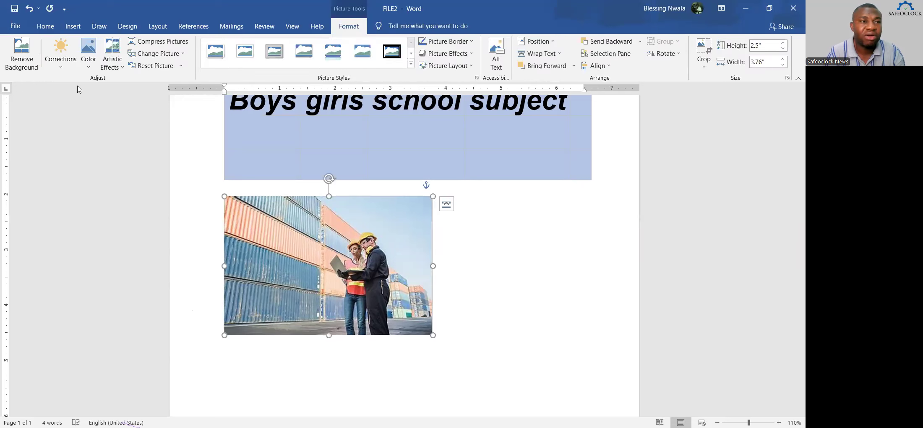
pyautogui.click(89, 63)
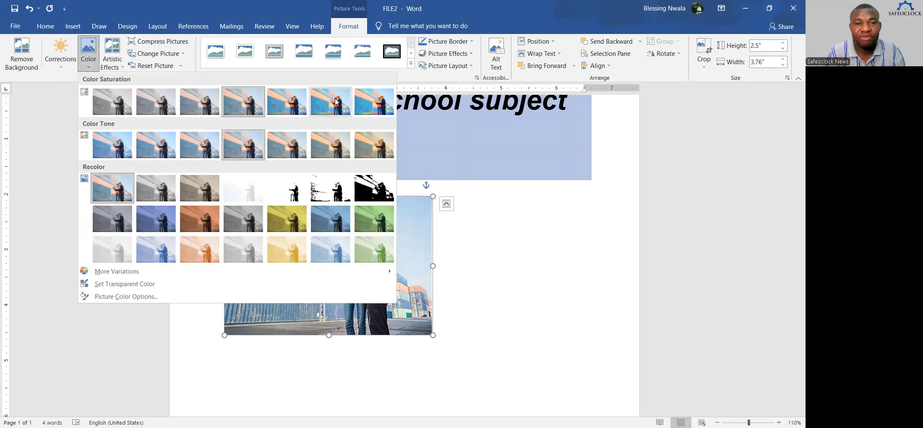
pyautogui.click(334, 100)
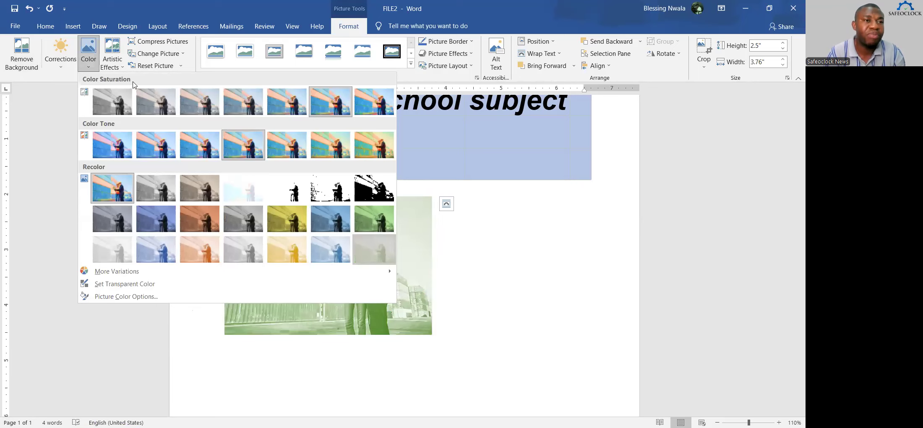
pyautogui.click(89, 53)
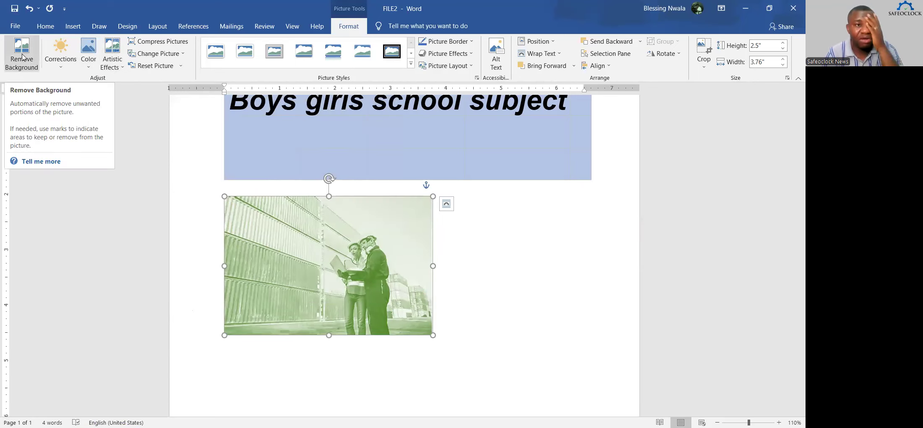
pyautogui.click(89, 69)
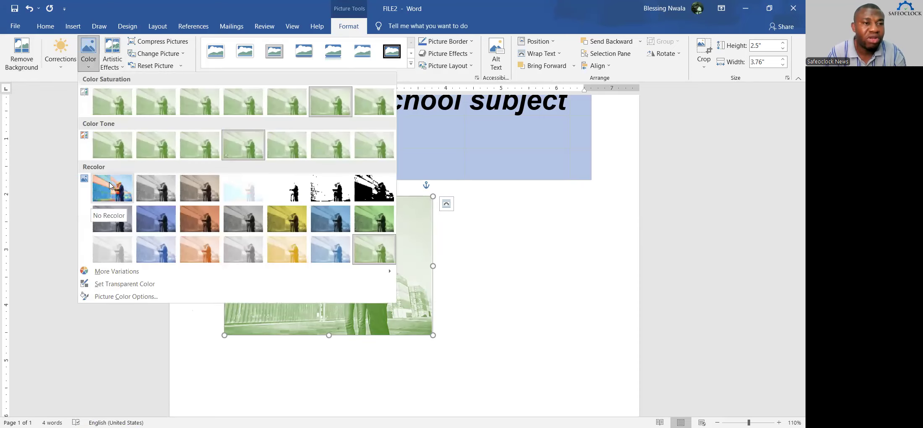
pyautogui.press('Escape')
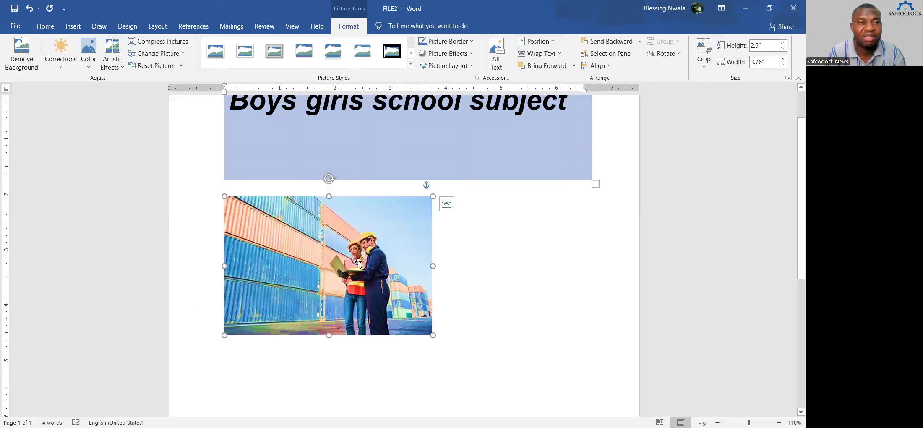
# - Start removing the picture's background and mark the two workers' legs as areas to keep
pyautogui.click(19, 62)
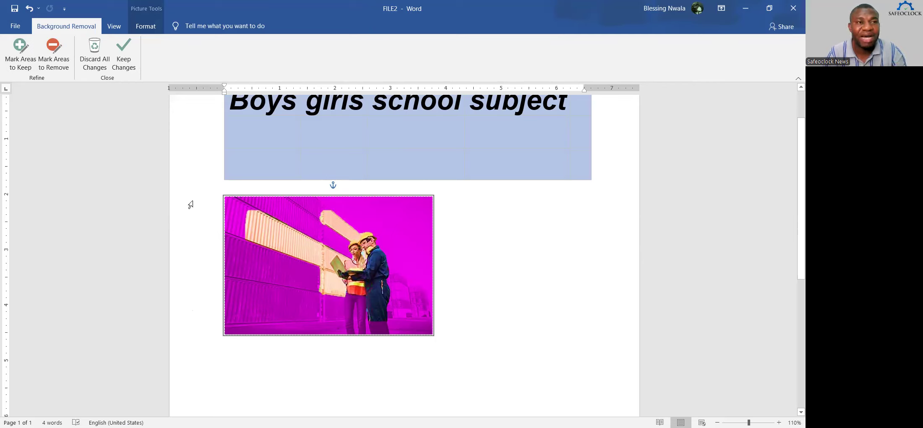
pyautogui.click(15, 52)
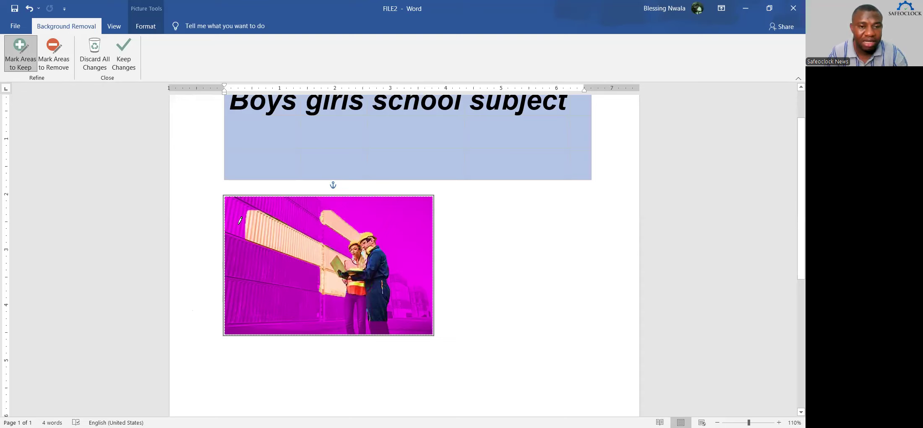
pyautogui.moveTo(347, 296); pyautogui.dragTo(349, 324)
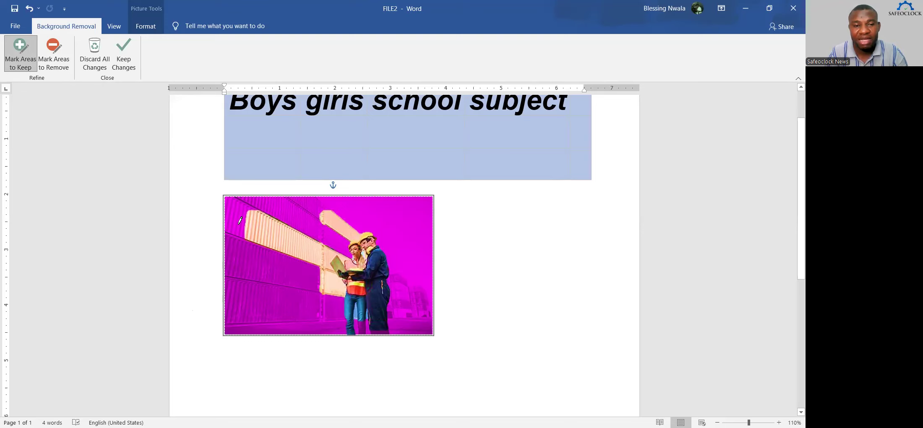
pyautogui.moveTo(362, 323); pyautogui.dragTo(364, 330)
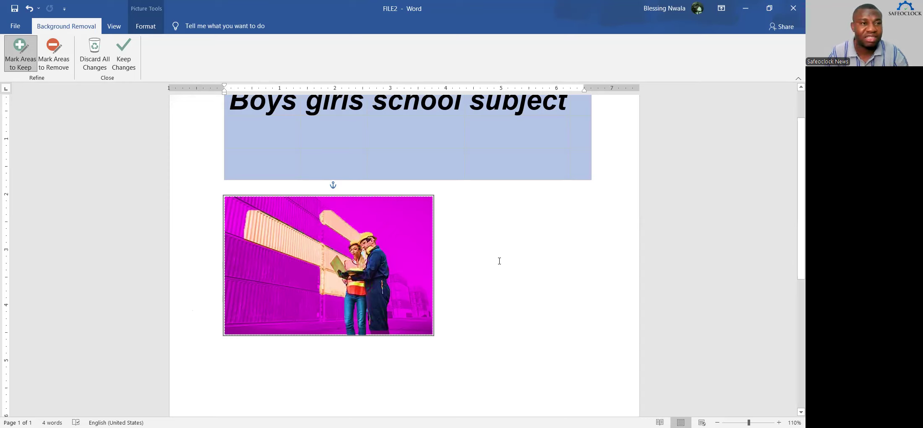
# - Mark the leftover container areas for removal, apply the background removal, and place the cutout just below the table
pyautogui.click(55, 56)
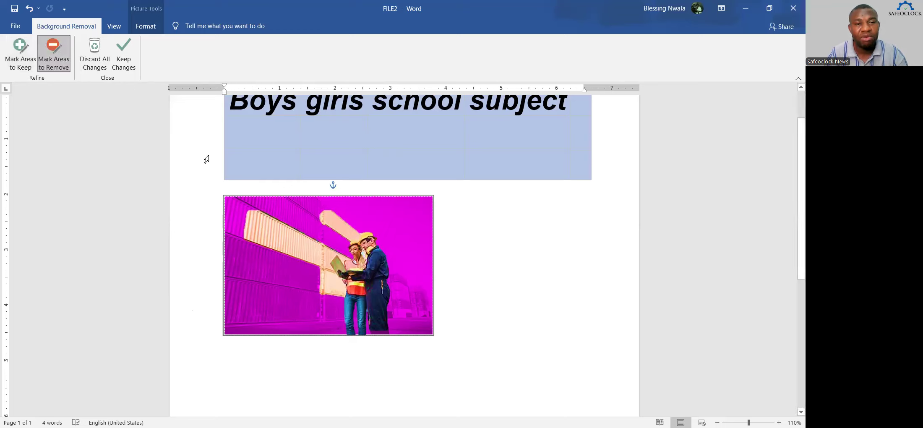
pyautogui.moveTo(248, 216); pyautogui.dragTo(318, 243)
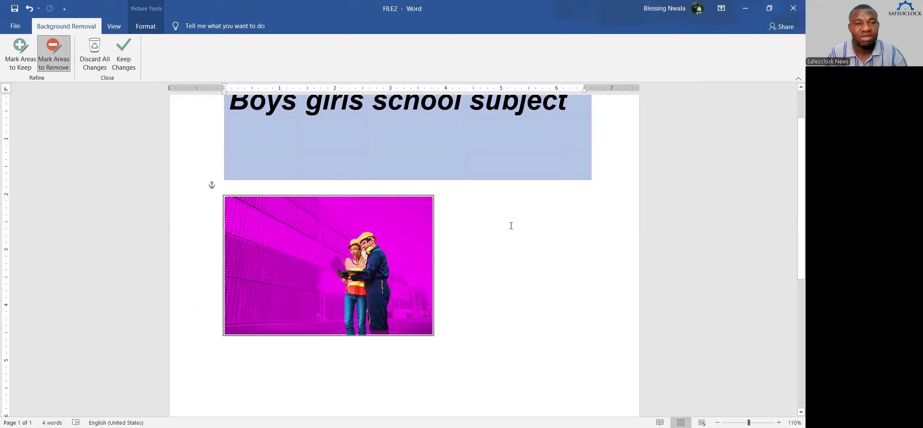
pyautogui.click(487, 227)
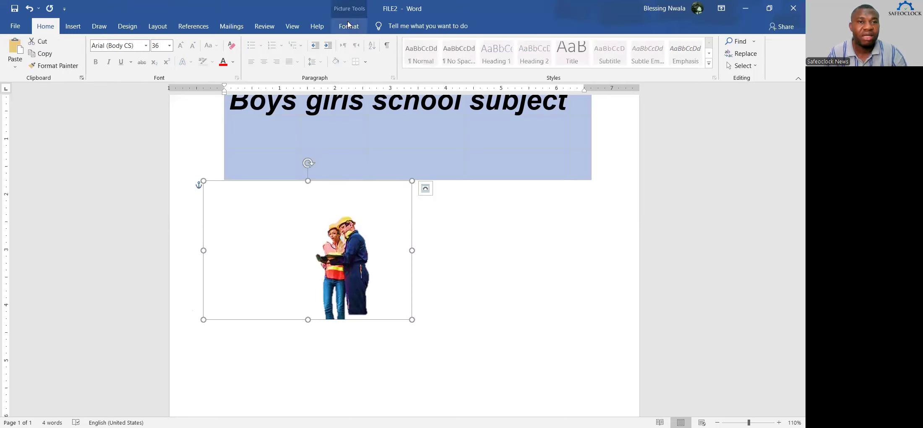
pyautogui.moveTo(349, 233); pyautogui.dragTo(350, 247)
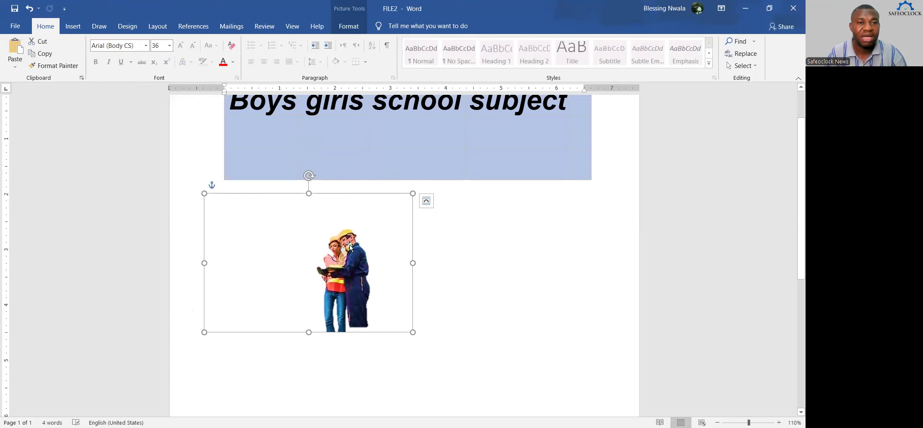
# - Crop the picture closely around the two workers to about 1.32" wide and 2.02" high, and enlarge the cropped picture
pyautogui.click(344, 25)
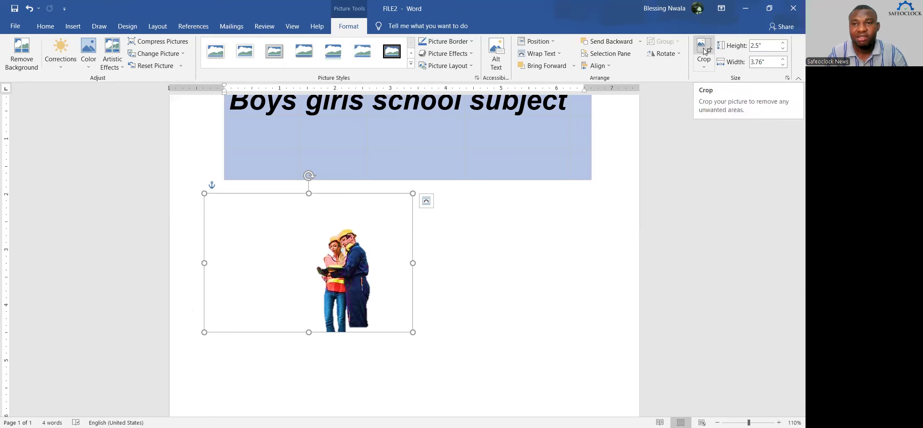
pyautogui.click(704, 50)
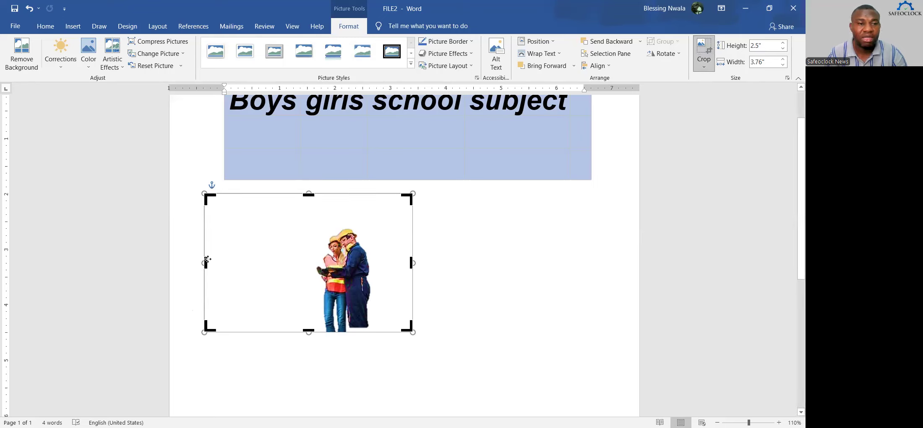
pyautogui.moveTo(207, 261); pyautogui.dragTo(311, 257)
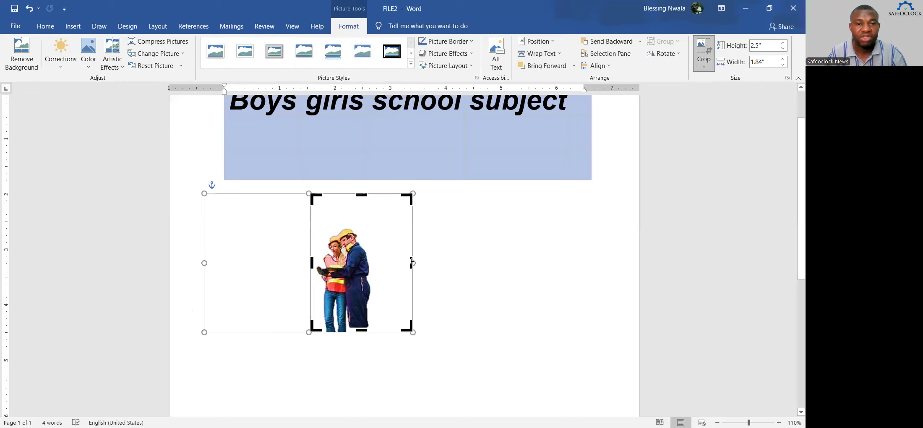
pyautogui.moveTo(411, 263); pyautogui.dragTo(383, 262)
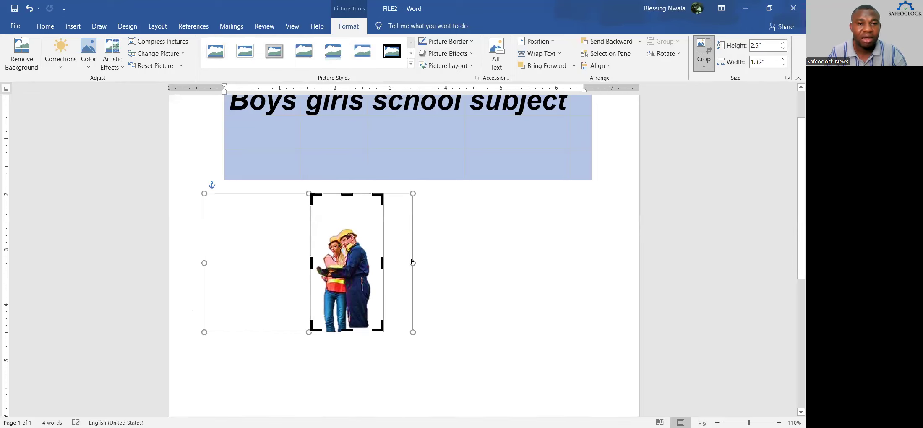
pyautogui.moveTo(346, 195); pyautogui.dragTo(347, 220)
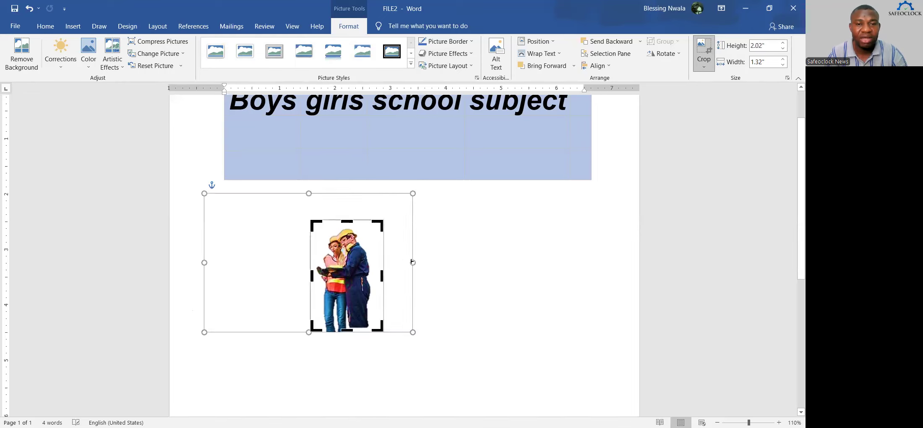
pyautogui.click(487, 232)
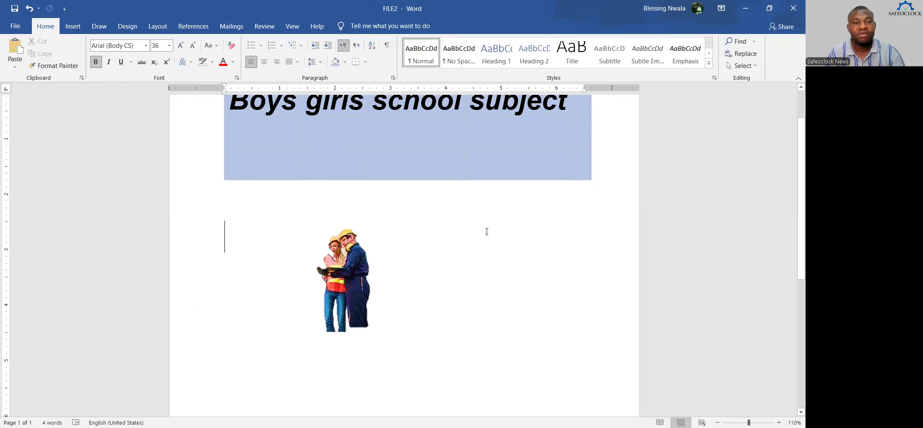
pyautogui.hotkey('ctrl', 'z')
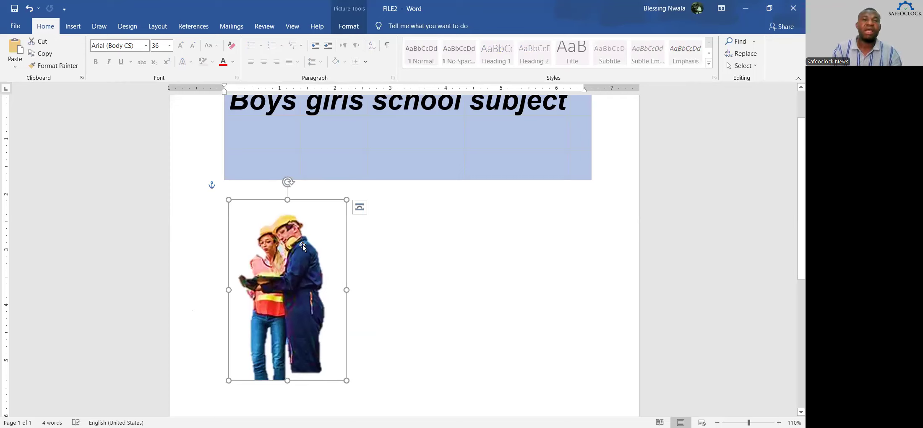
# - Undo the last move of the cropped picture and deselect it
pyautogui.hotkey('ctrl', 'z')
pyautogui.click(406, 312)
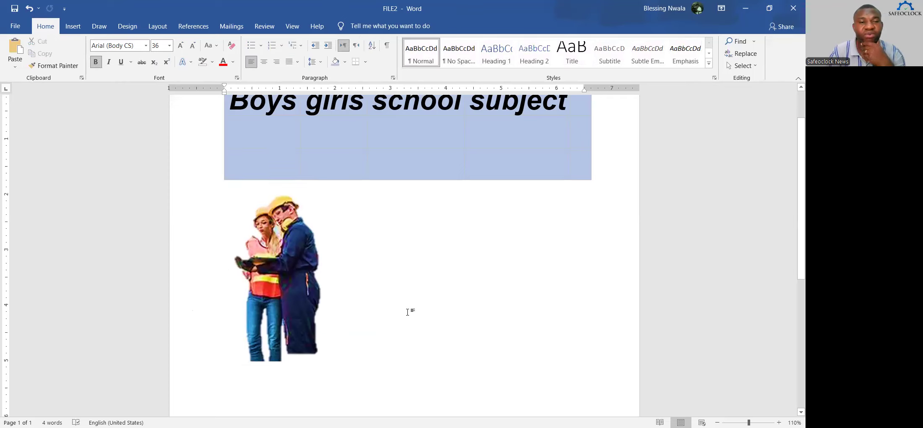
pyautogui.click(72, 27)
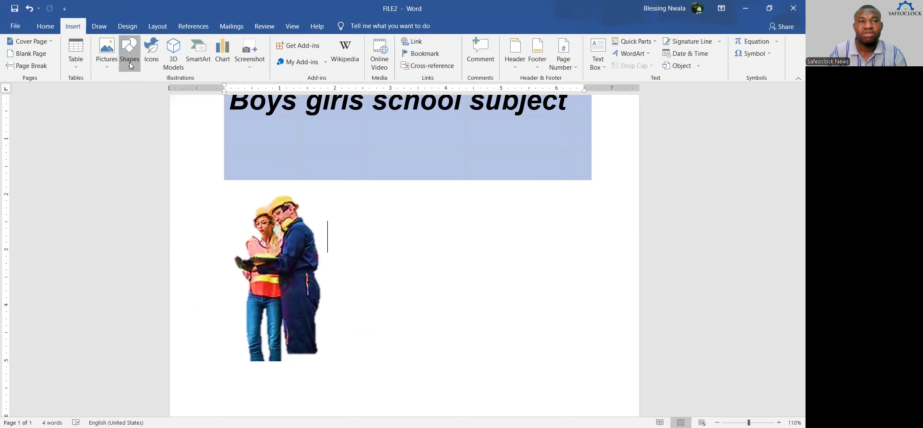
pyautogui.click(131, 66)
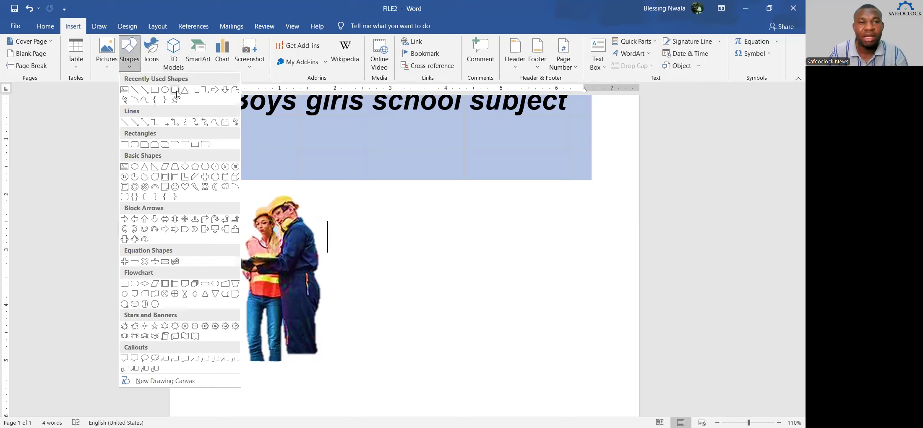
pyautogui.click(360, 231)
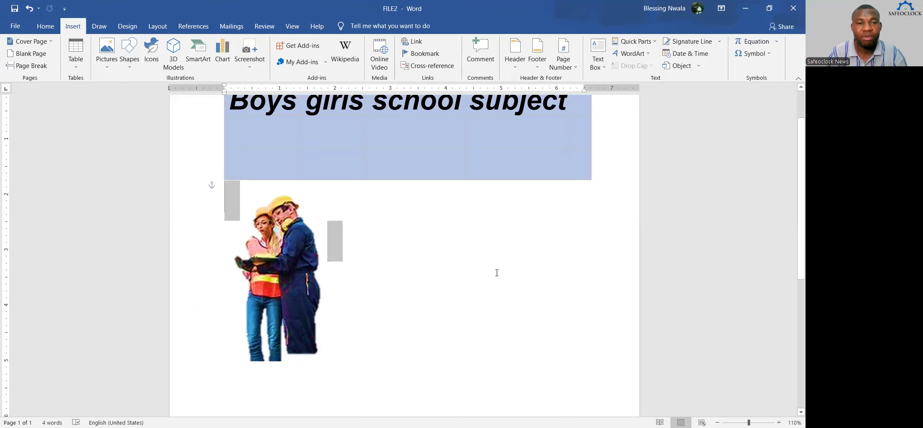
pyautogui.click(455, 289)
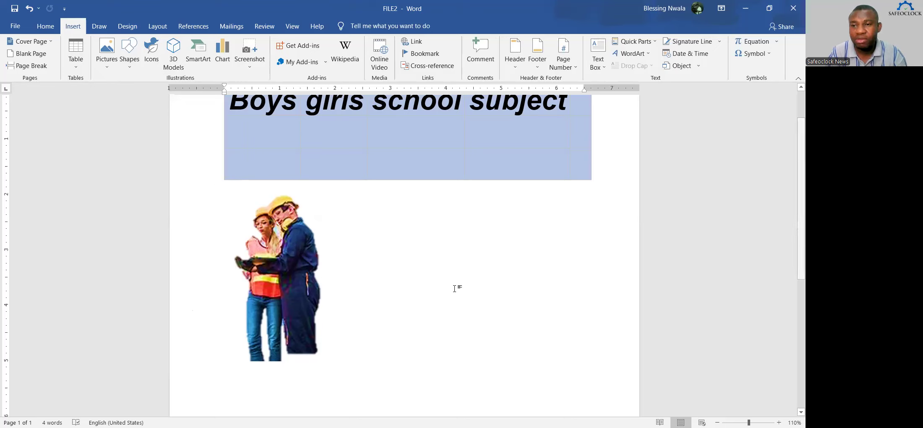
pyautogui.scroll(-5, 454, 289)
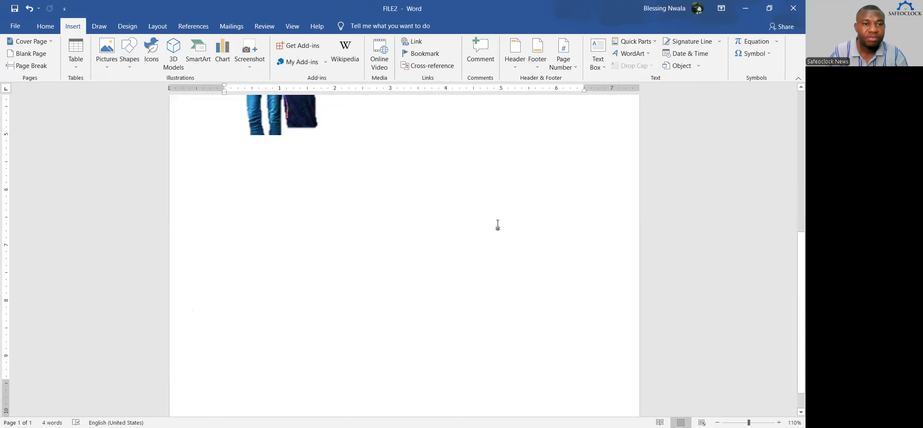
pyautogui.scroll(2, 329, 195)
pyautogui.scroll(1, 383, 189)
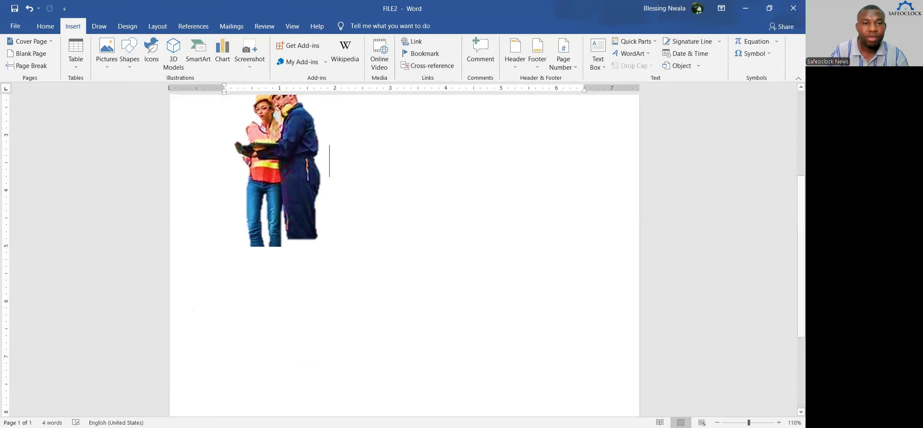
pyautogui.click(125, 72)
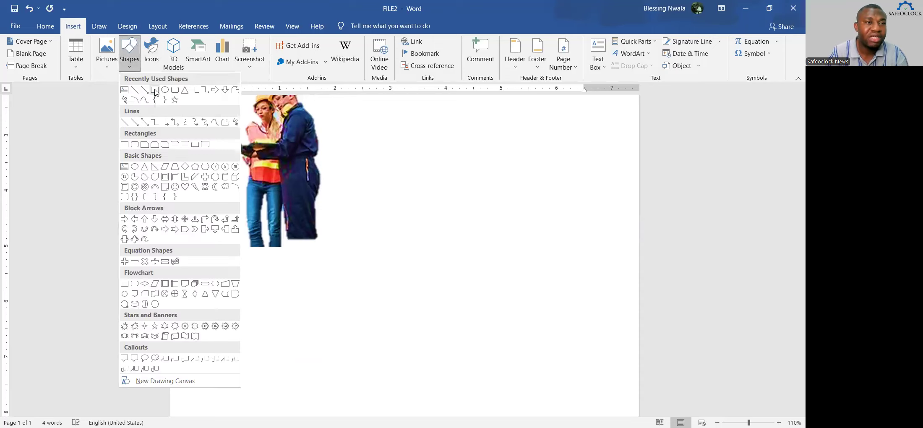
pyautogui.click(155, 91)
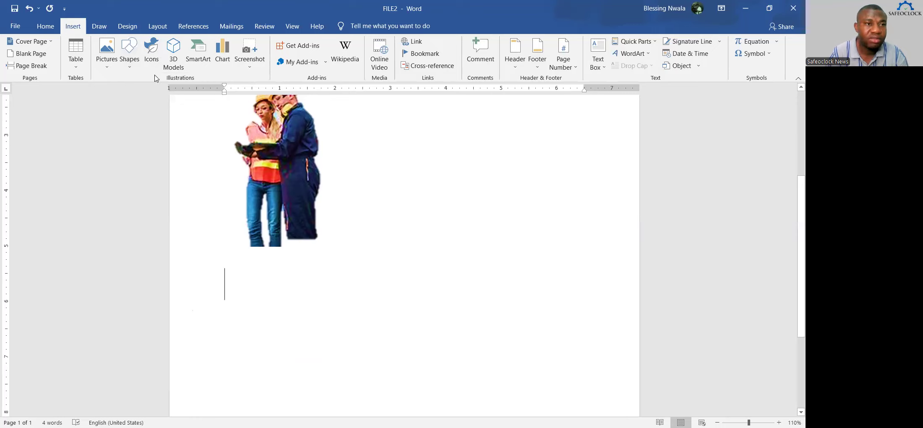
pyautogui.click(132, 70)
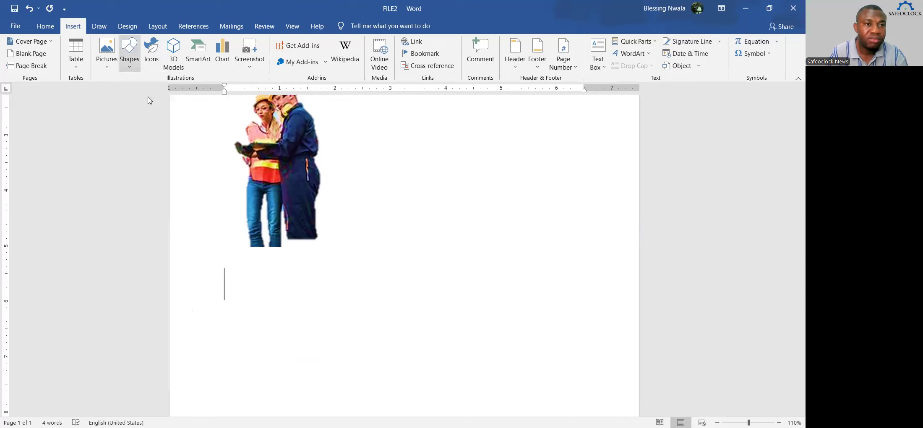
pyautogui.click(154, 91)
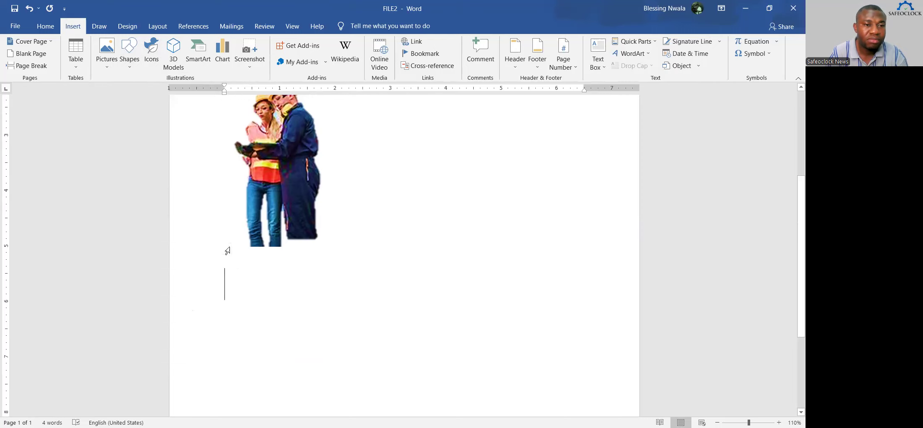
# - Delete the cutout picture of the two workers and place the cursor in the empty space below the table
pyautogui.click(253, 186)
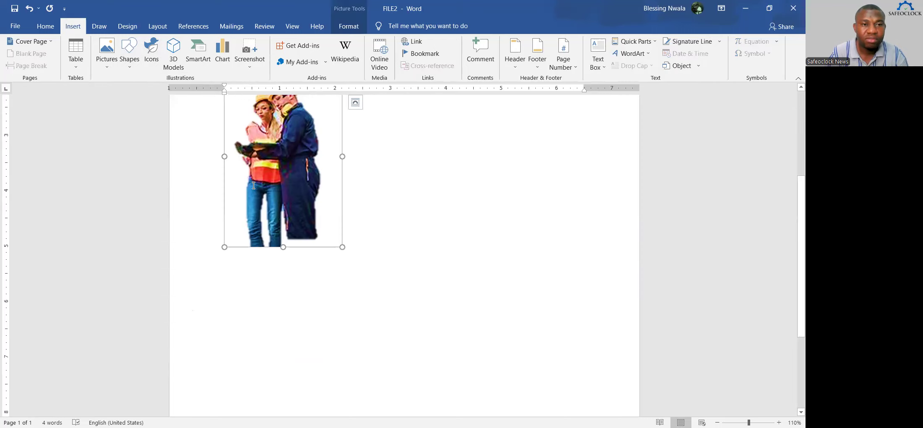
pyautogui.press('Delete')
pyautogui.click(257, 207)
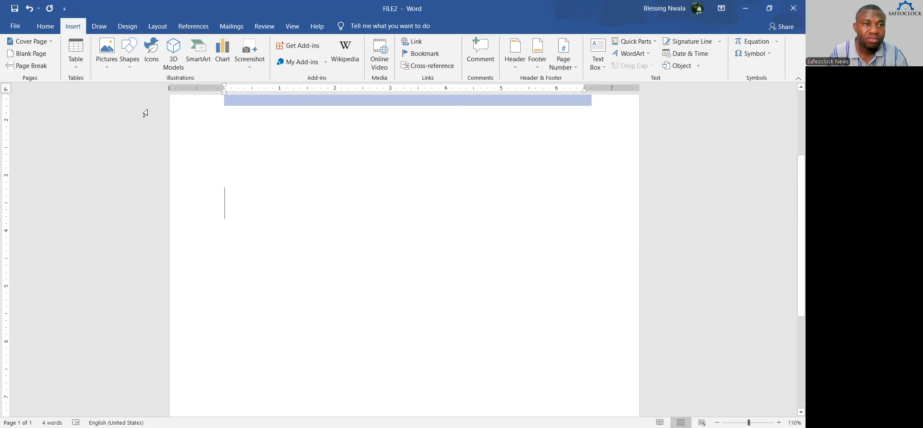
# - Draw an ellipse about 3.39" wide and 2.6" high in the empty space below the table
pyautogui.click(130, 71)
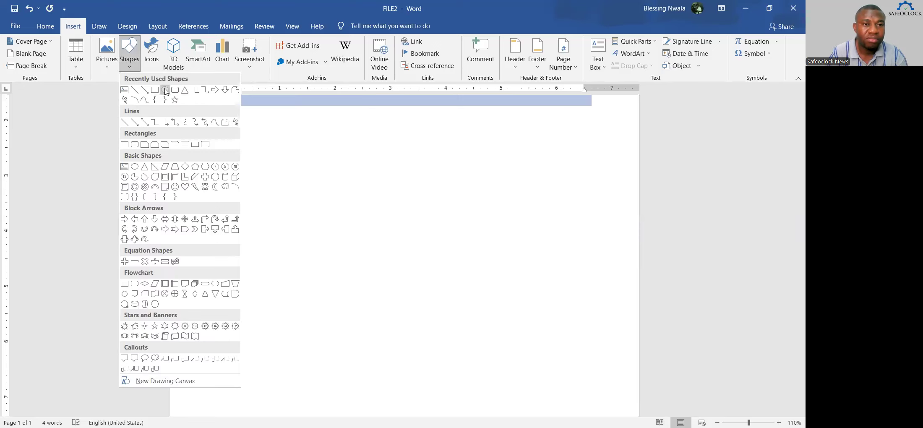
pyautogui.click(165, 92)
pyautogui.moveTo(222, 166); pyautogui.dragTo(410, 309)
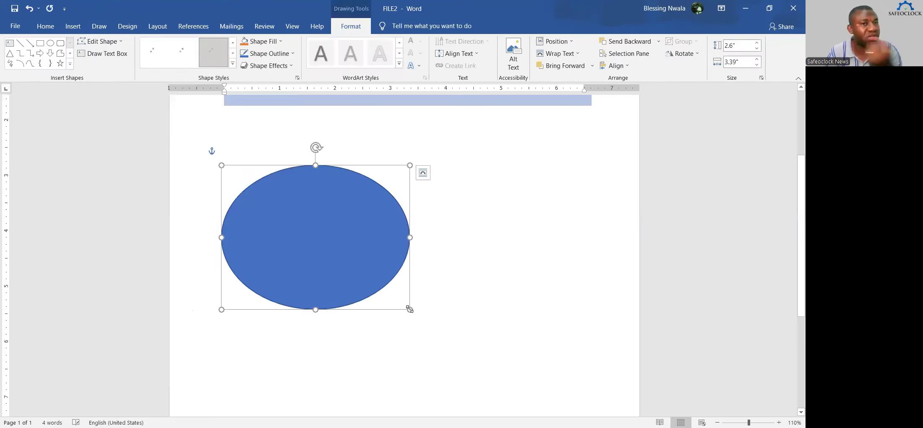
pyautogui.click(487, 238)
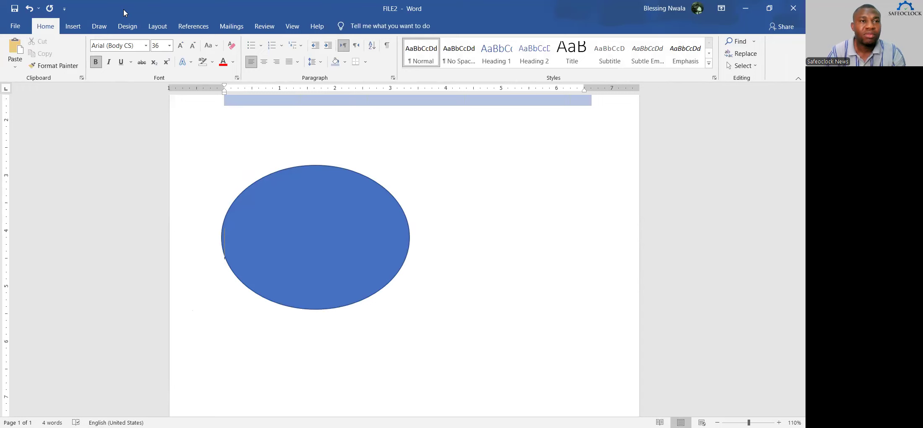
# - Insert the wheelchair, crossed-out eye and stopwatch icons below the table, and delete the blue ellipse overlapping them
pyautogui.click(73, 26)
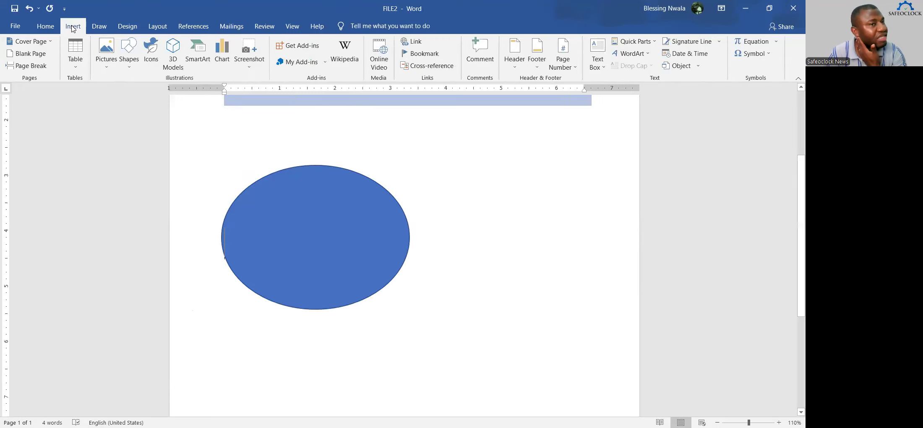
pyautogui.click(152, 55)
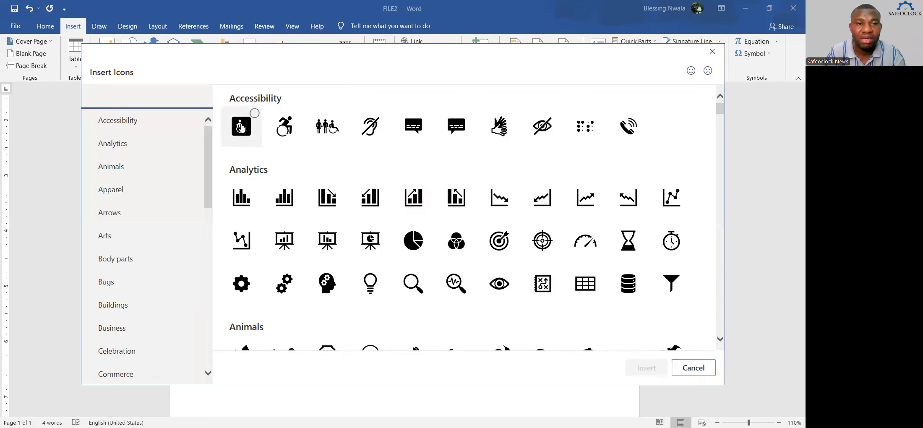
pyautogui.click(241, 127)
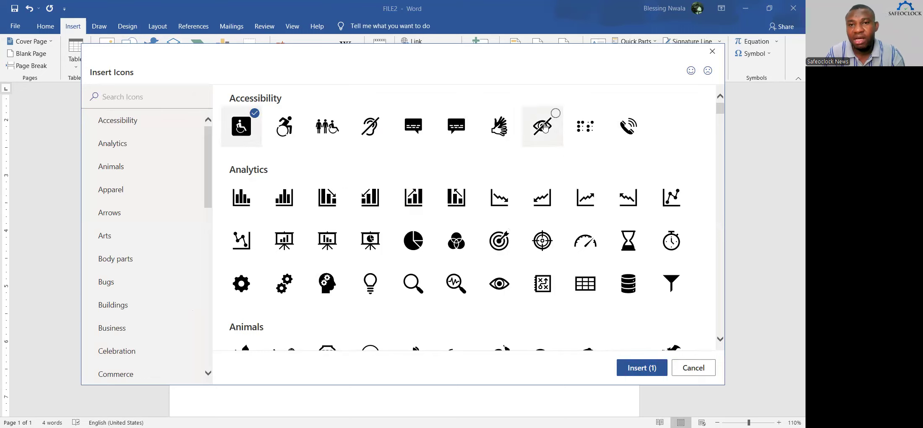
pyautogui.click(556, 114)
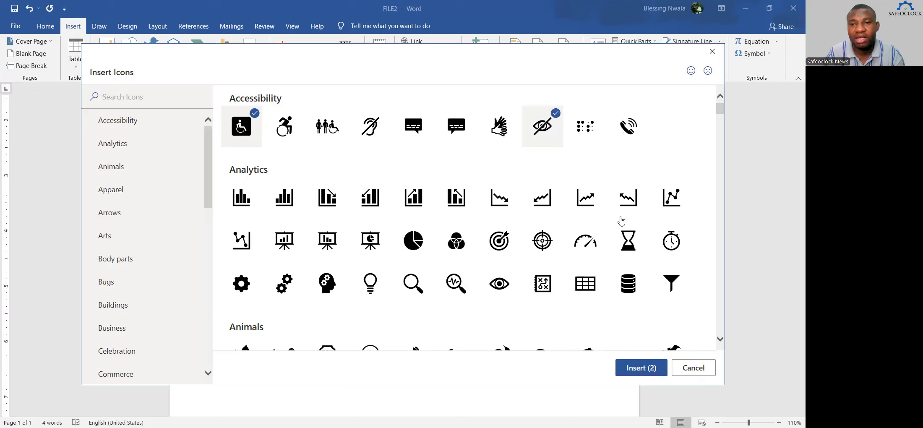
pyautogui.click(684, 230)
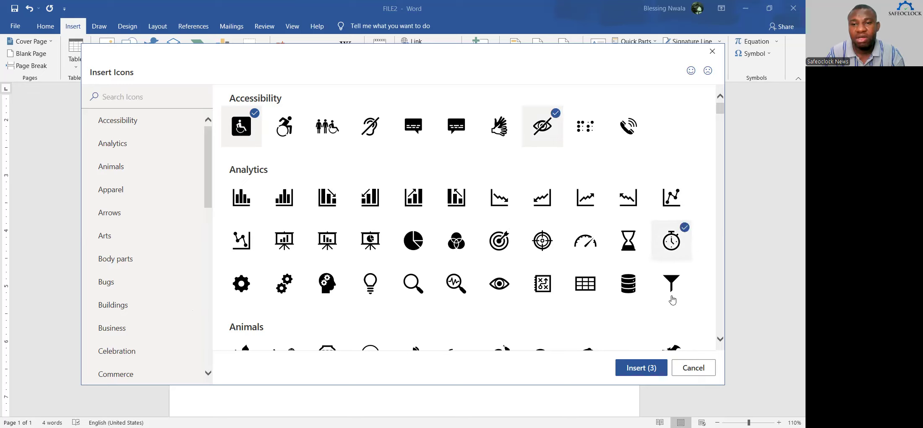
pyautogui.click(646, 366)
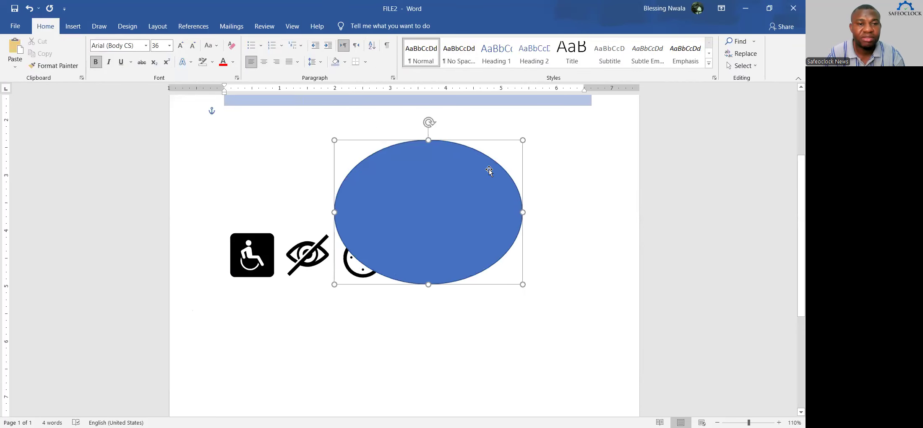
pyautogui.press('Delete')
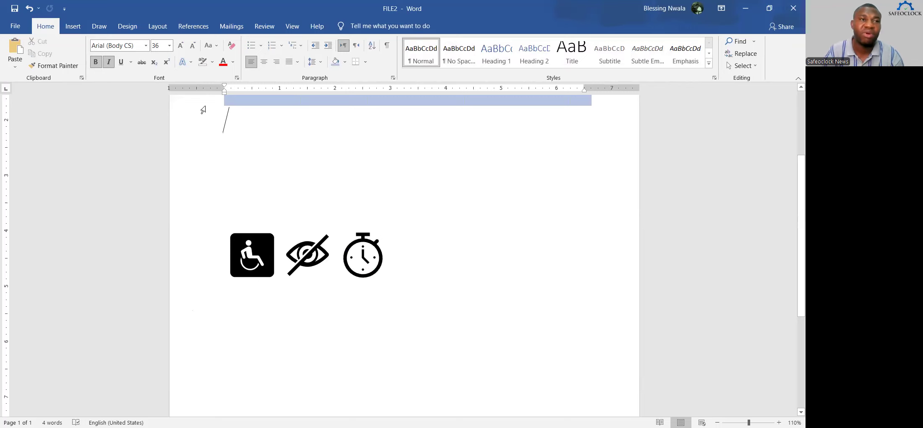
pyautogui.hotkey('ctrl', 'z')
# - Insert a Basic Cycle SmartArt graphic below the wheelchair icon, and delete it again
pyautogui.click(73, 28)
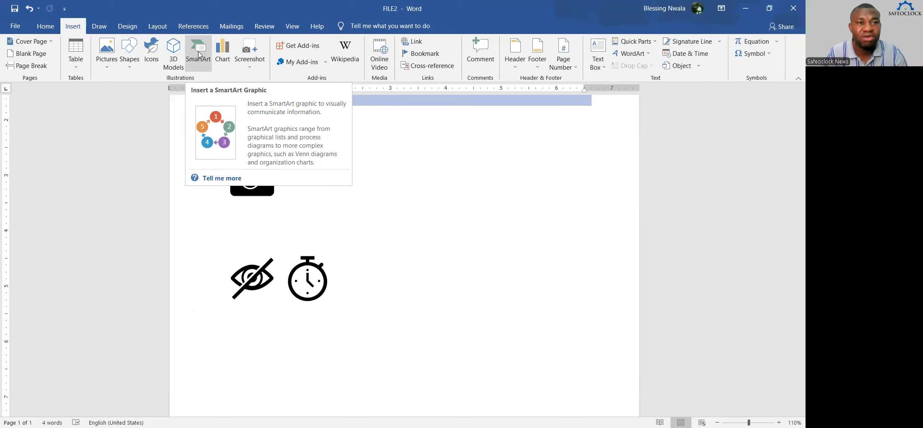
pyautogui.click(199, 54)
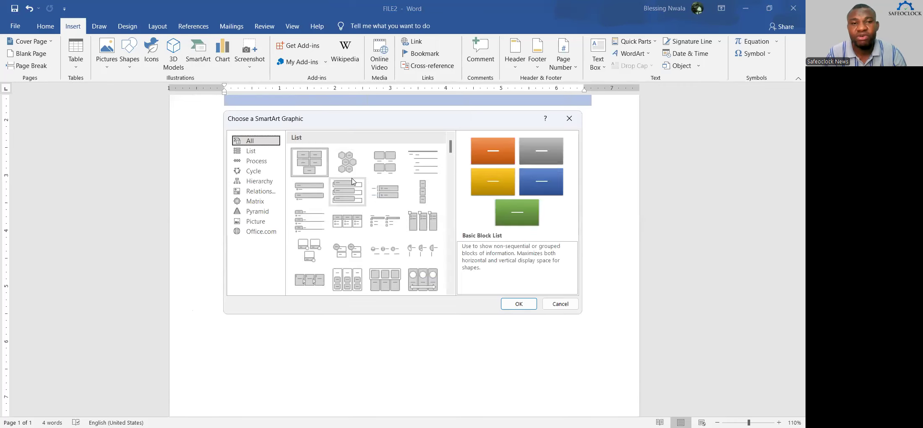
pyautogui.click(257, 162)
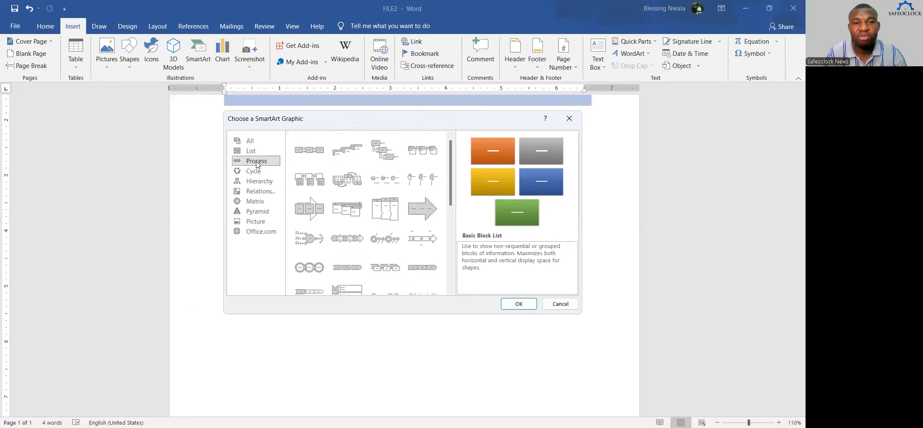
pyautogui.click(256, 171)
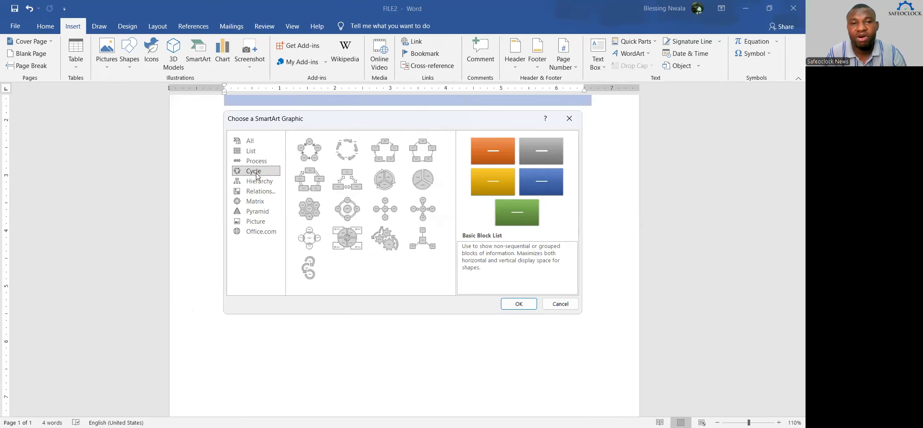
pyautogui.click(309, 154)
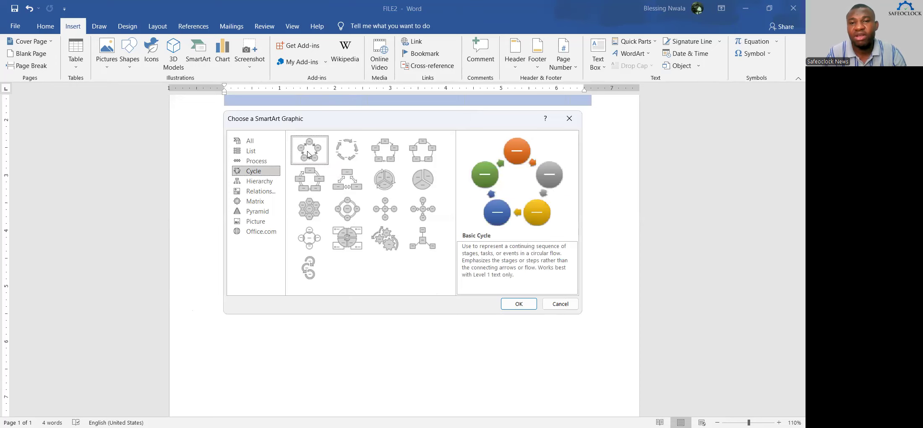
pyautogui.click(522, 303)
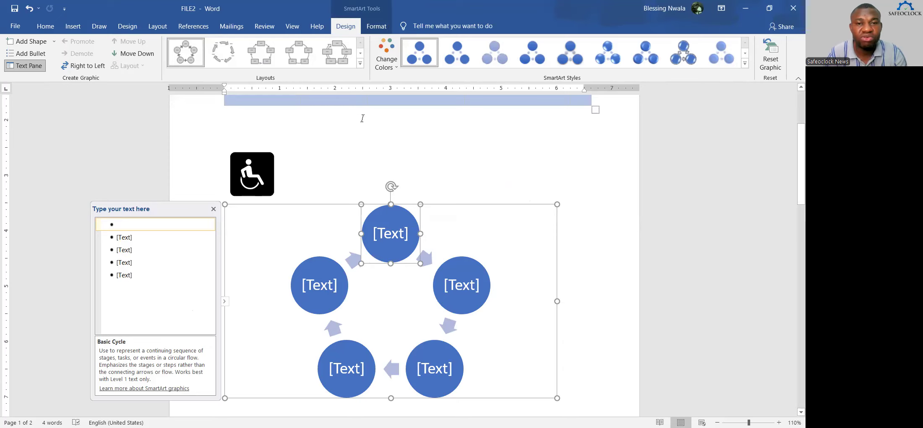
pyautogui.click(479, 210)
pyautogui.press('Delete')
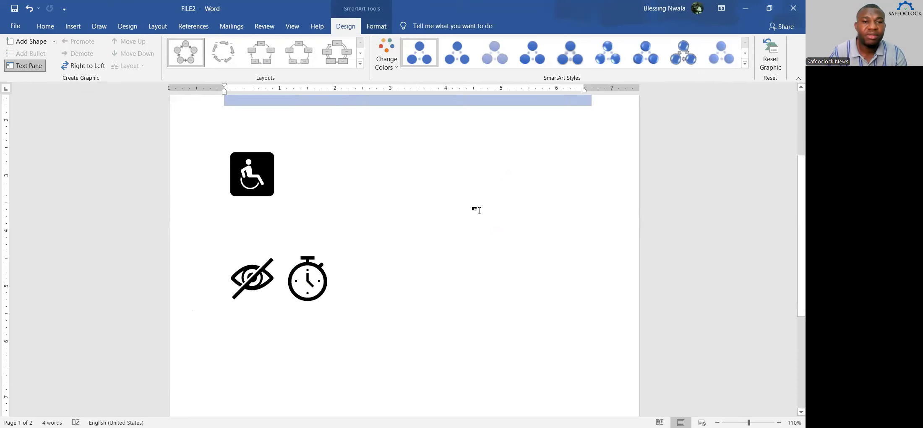
# - Preview the pie, line and bar chart types, and insert a Clustered Bar chart below the wheelchair icon
pyautogui.click(79, 28)
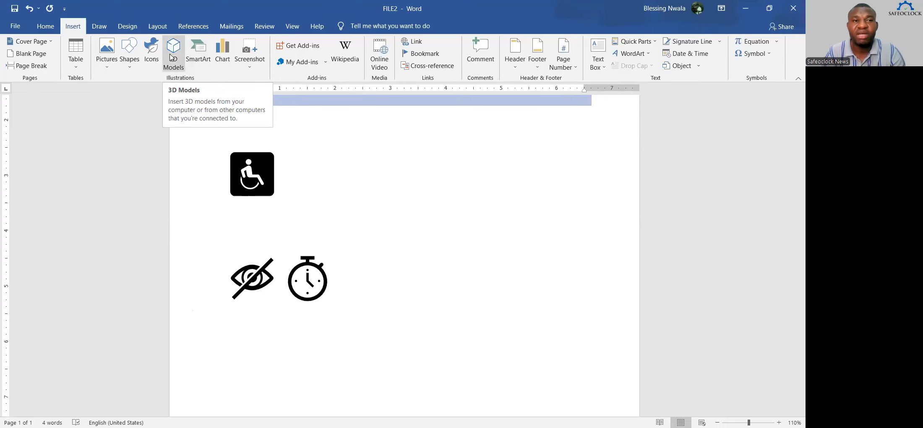
pyautogui.click(229, 58)
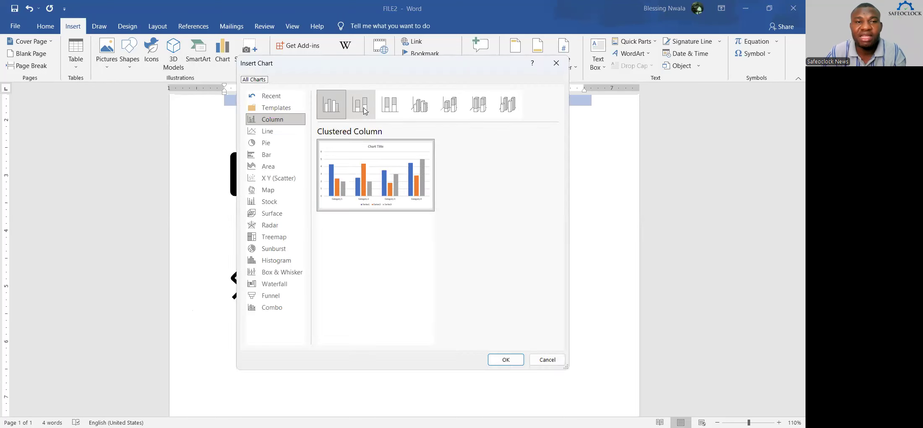
pyautogui.click(270, 143)
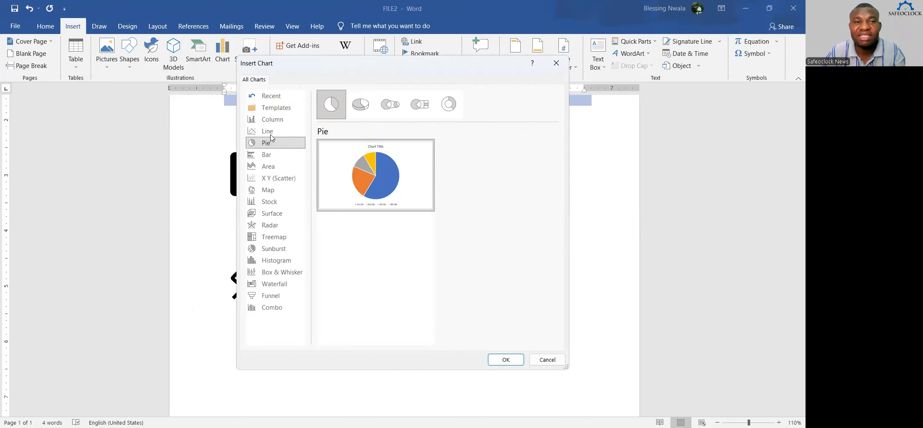
pyautogui.click(271, 133)
pyautogui.click(264, 156)
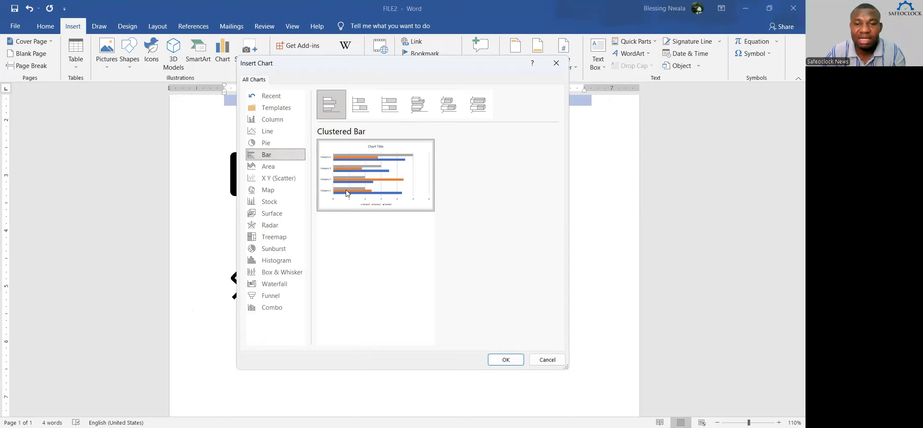
pyautogui.click(502, 360)
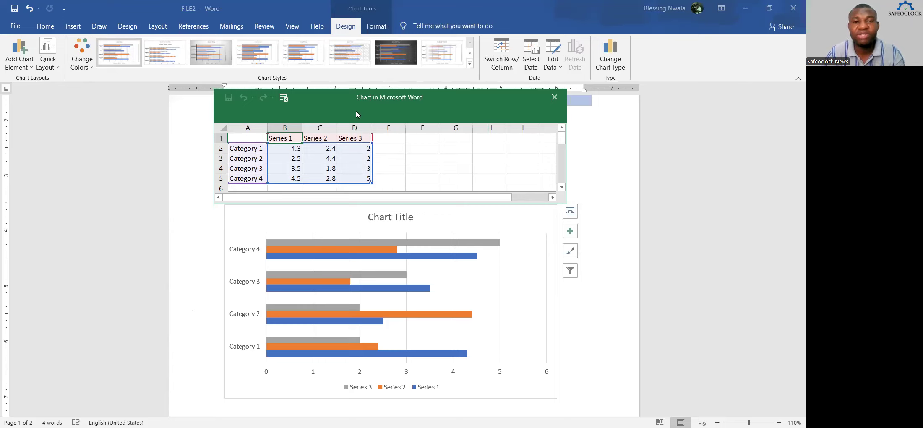
# - Set the Series 3 value of Category 2 to 8 in the chart's data sheet
pyautogui.doubleClick(357, 158)
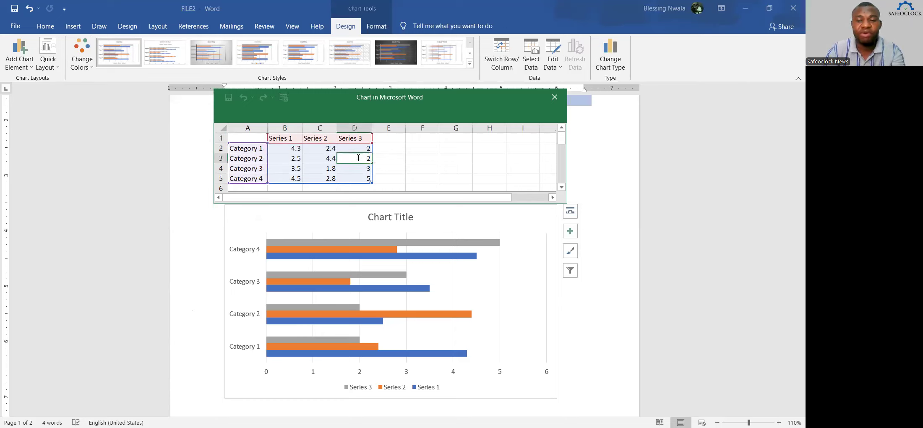
pyautogui.press('Delete')
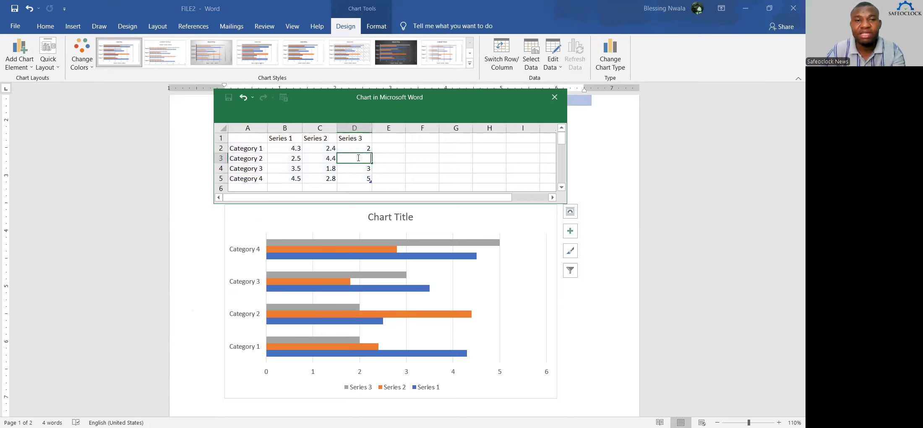
pyautogui.write('8')
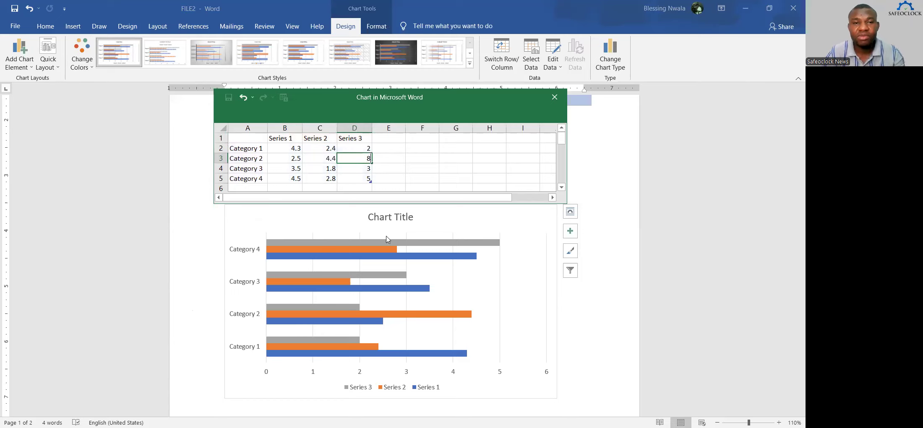
pyautogui.press('Return')
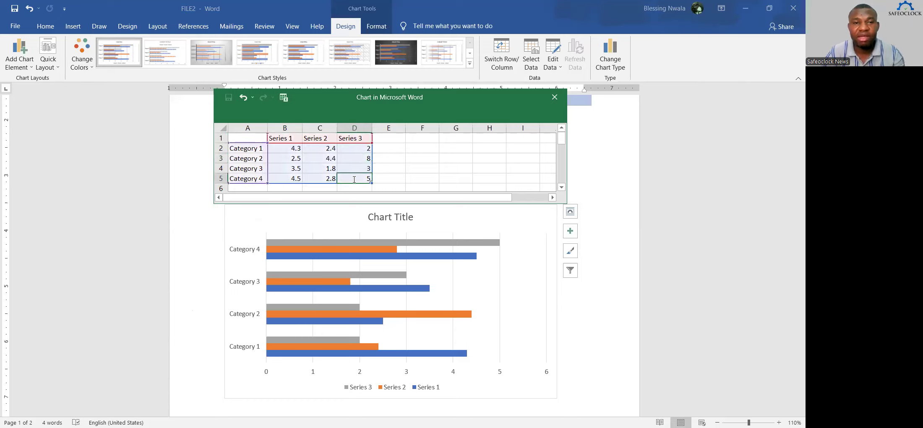
# - Set the Series 3 value of Category 4 to 7 and close the chart's data sheet
pyautogui.doubleClick(354, 180)
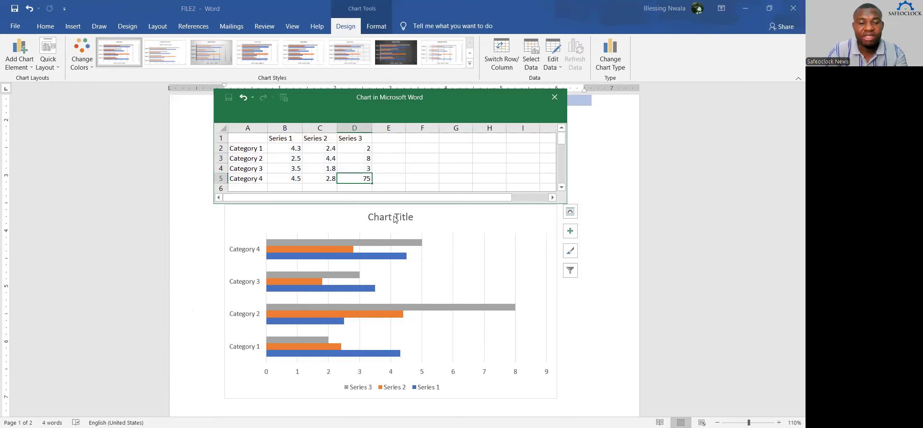
pyautogui.press('Delete')
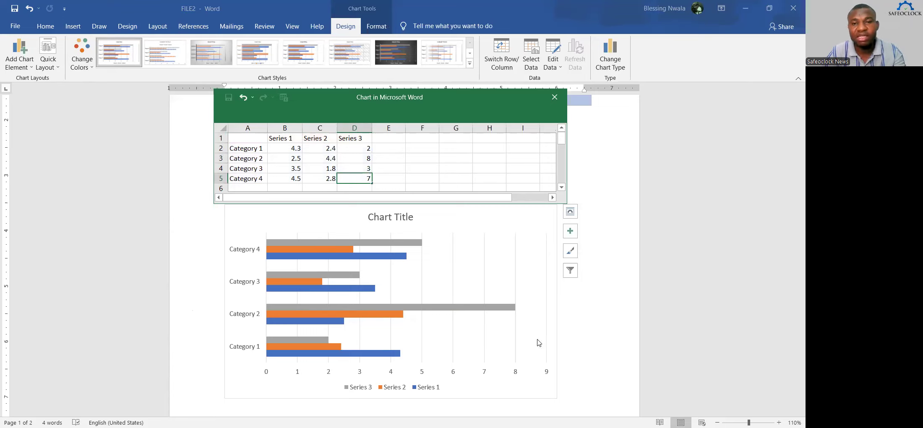
pyautogui.click(583, 318)
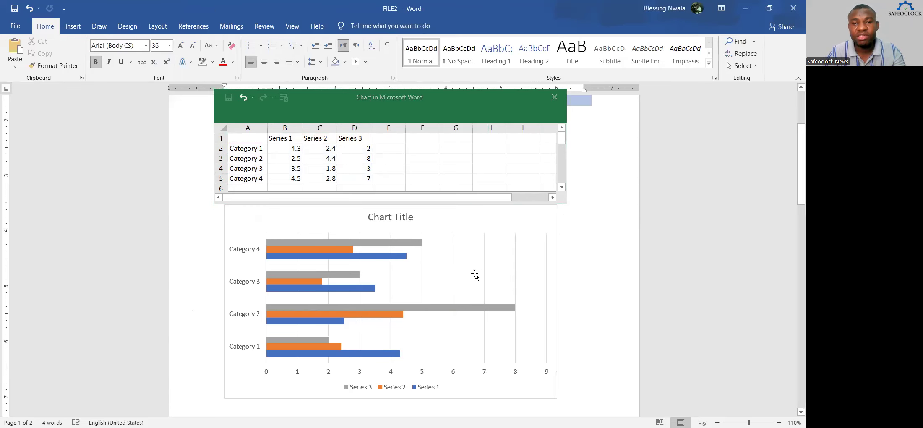
pyautogui.click(339, 215)
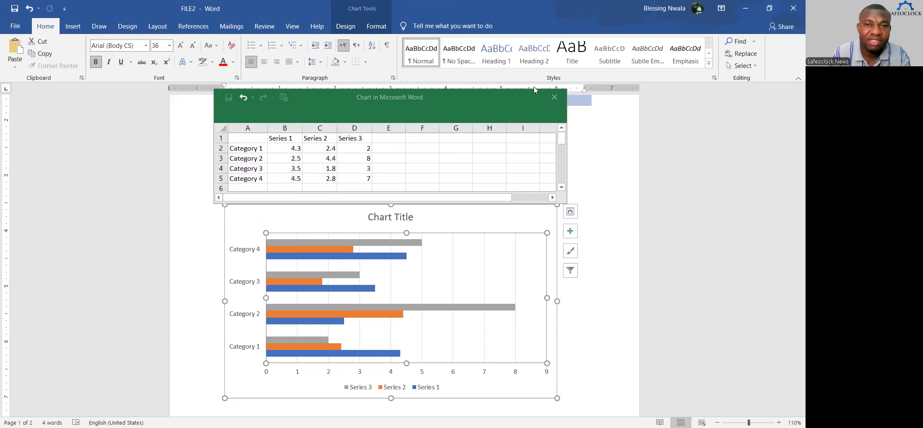
pyautogui.click(551, 99)
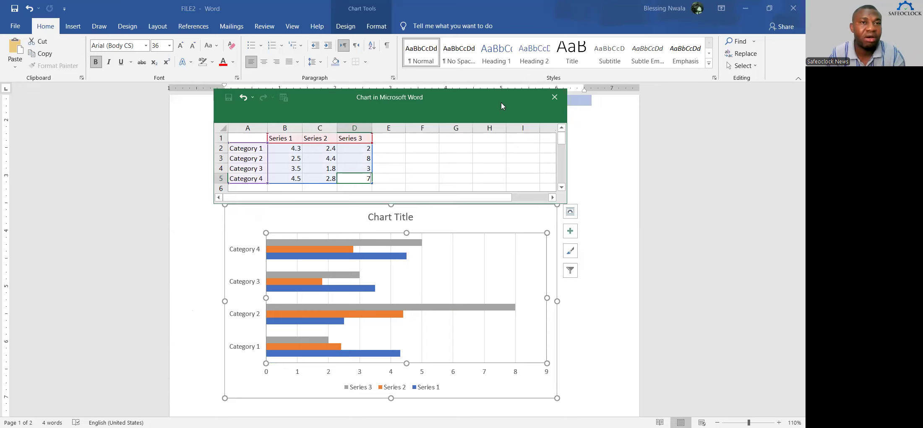
pyautogui.click(555, 96)
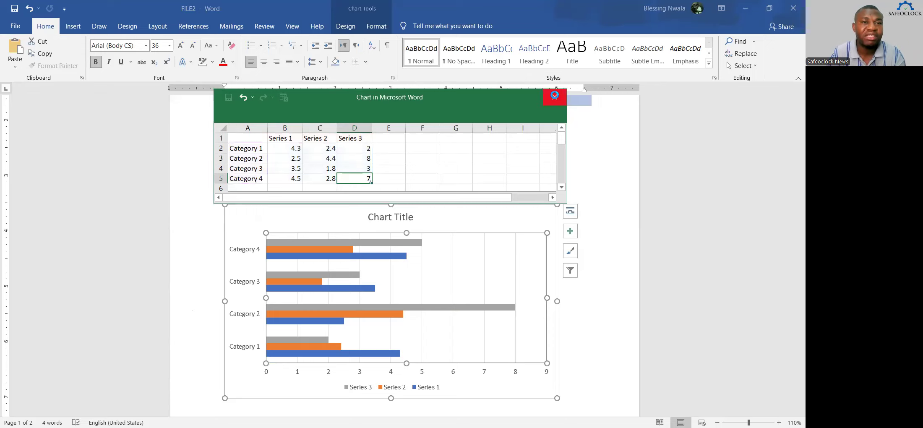
# - Look at the open windows available for inserting as a screenshot
pyautogui.click(73, 27)
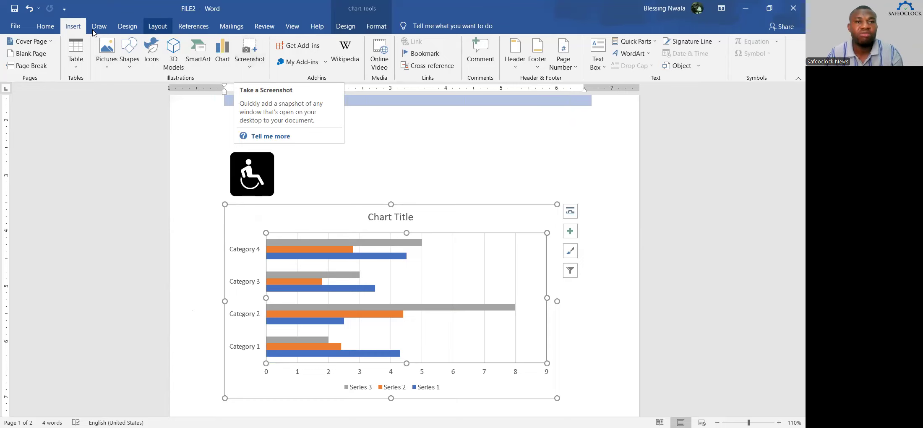
pyautogui.click(249, 53)
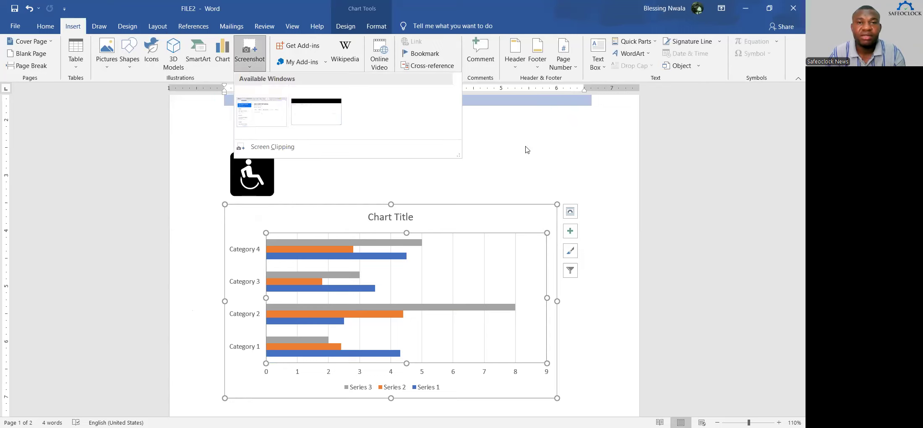
pyautogui.click(541, 156)
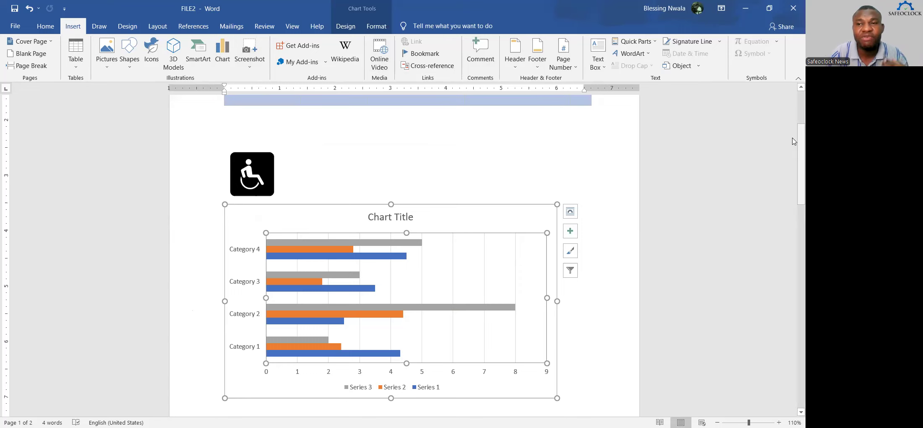
# - Delete the whole "Boys girls school subject" table at the start of the document
pyautogui.moveTo(794, 139); pyautogui.dragTo(794, 87)
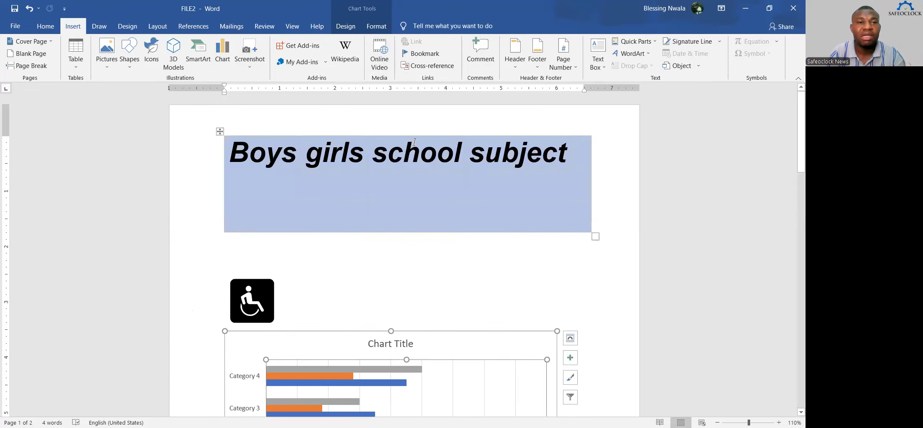
pyautogui.click(219, 133)
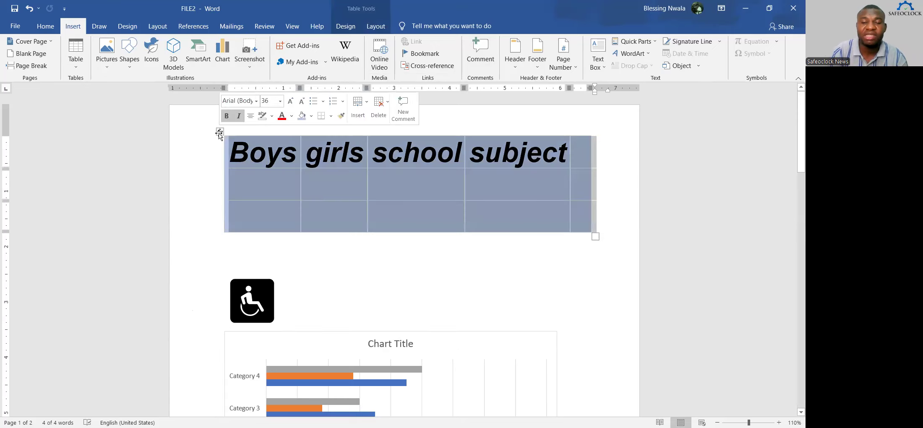
pyautogui.press('BackSpace')
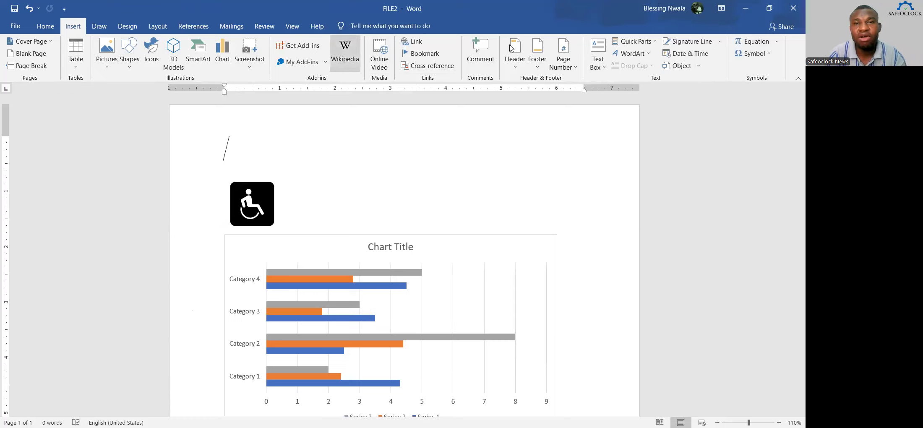
# - Insert the Banded header with the document title COMPUTER TRAINING and return to the body text
pyautogui.click(515, 48)
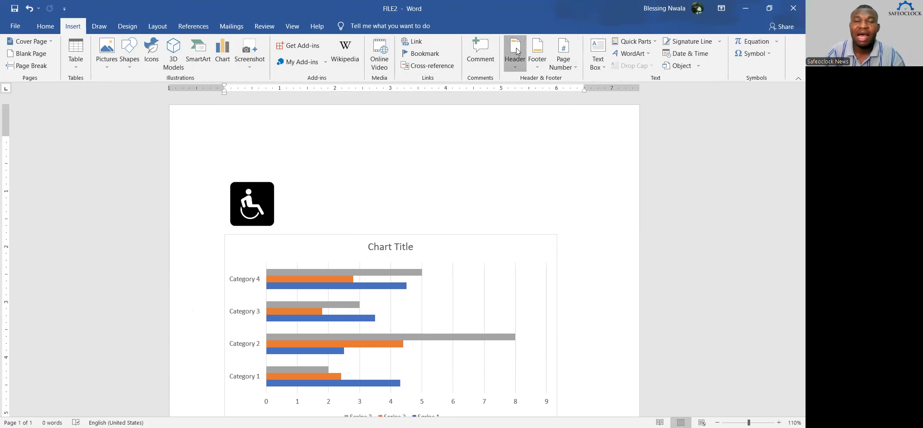
pyautogui.click(517, 51)
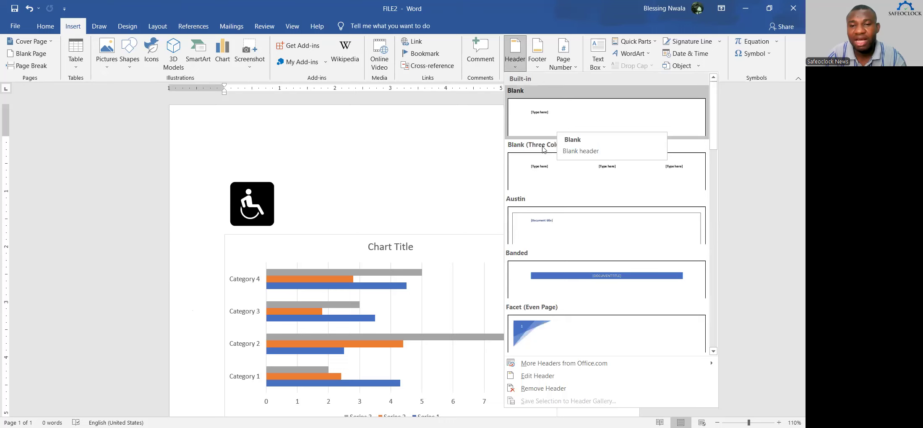
pyautogui.click(578, 281)
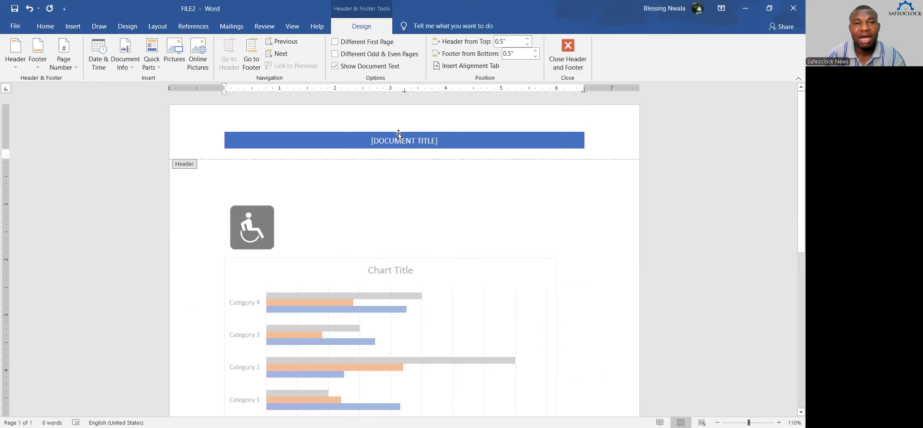
pyautogui.click(391, 142)
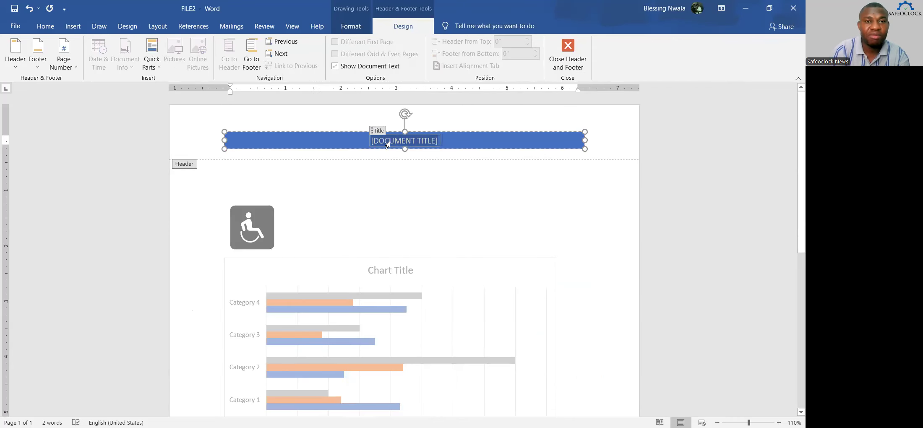
pyautogui.write('C')
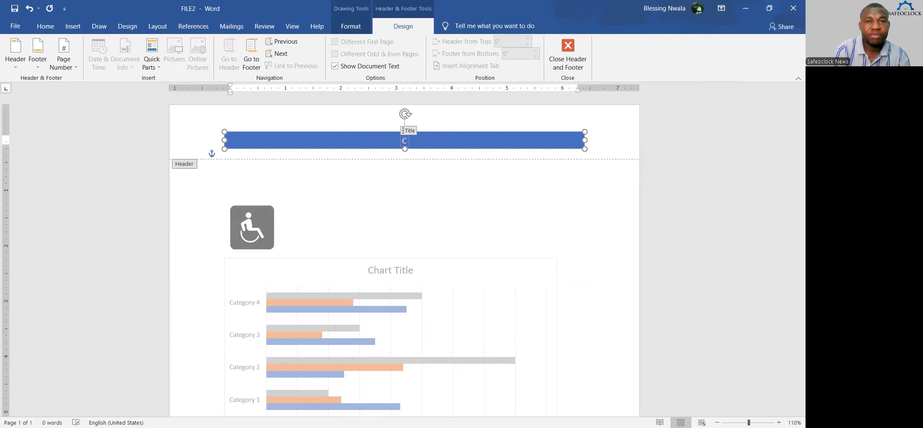
pyautogui.write('OMPUTER TRAINING')
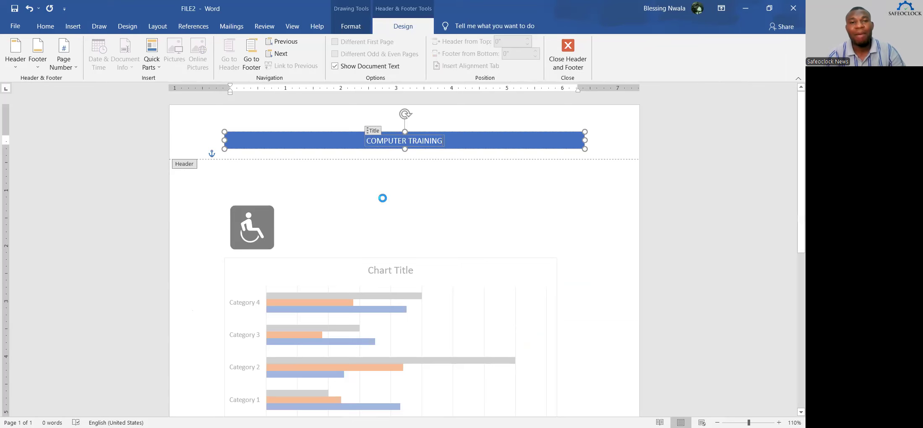
pyautogui.doubleClick(383, 198)
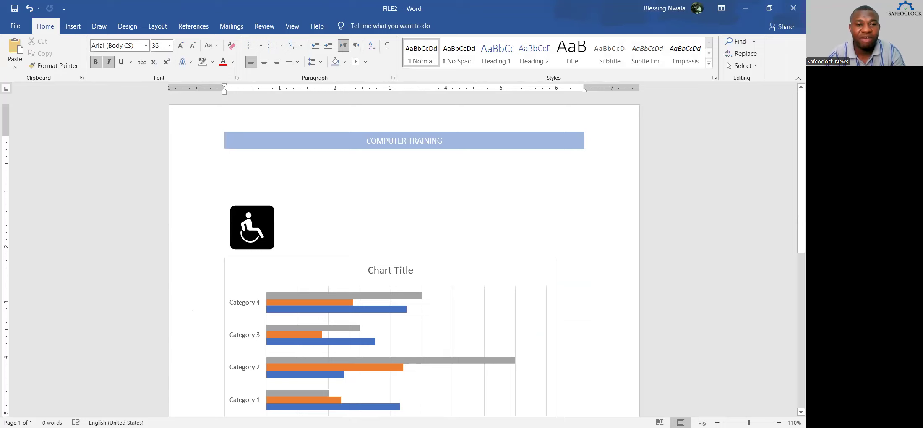
# - Insert several page breaks before the wheelchair icon and check the header on each page
pyautogui.hotkey('ctrl', 'Return')
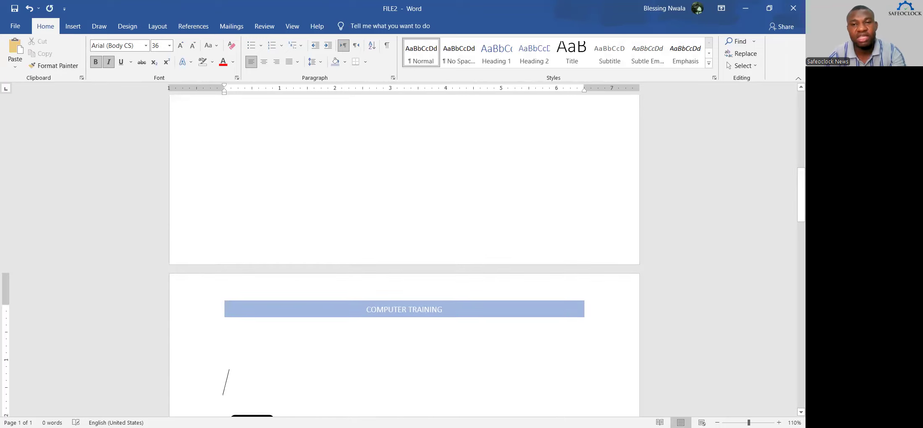
pyautogui.hotkey('ctrl', 'Return')
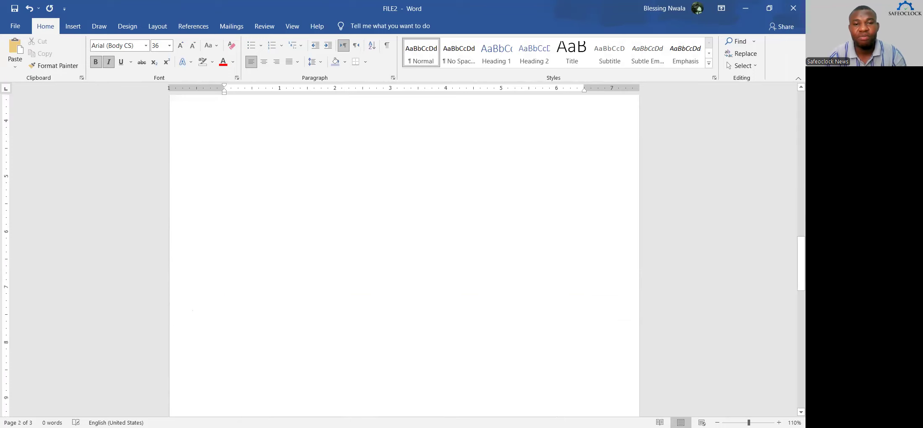
pyautogui.hotkey('ctrl', 'Return')
pyautogui.scroll(-3, 226, 392)
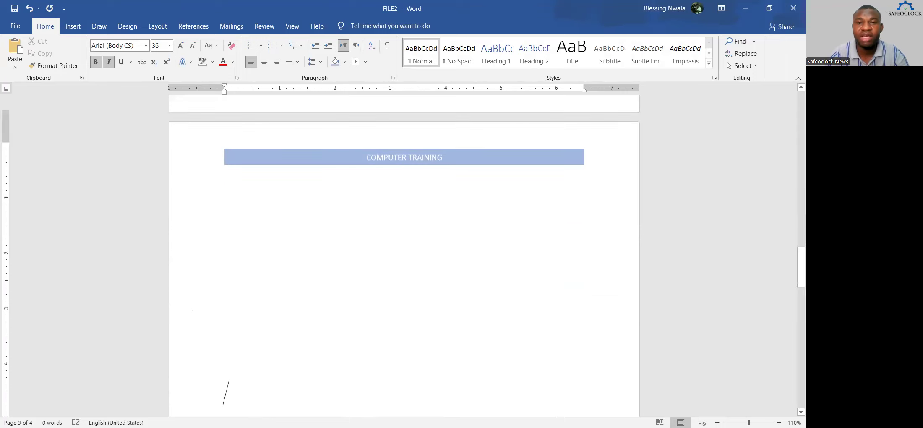
pyautogui.scroll(-2, 225, 392)
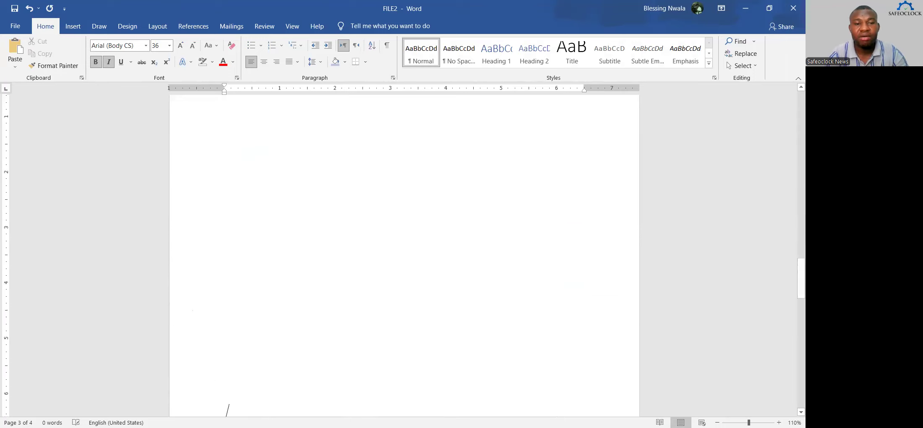
pyautogui.hotkey('ctrl', 'Return')
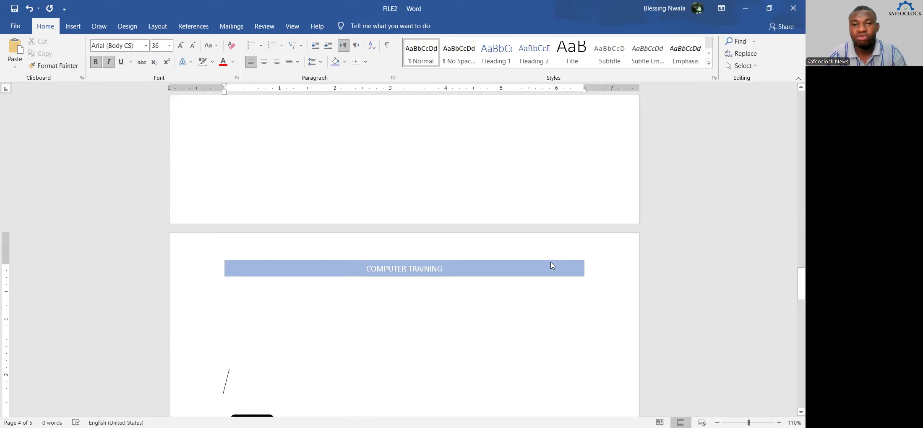
pyautogui.scroll(15, 552, 266)
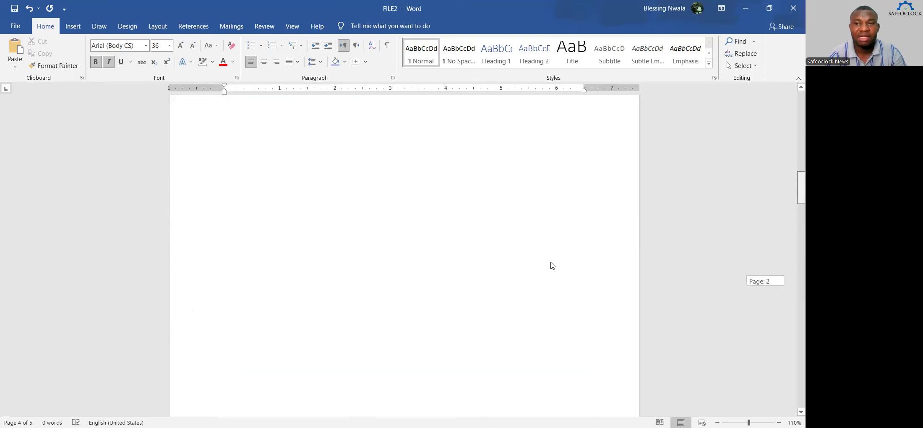
pyautogui.scroll(1, 552, 265)
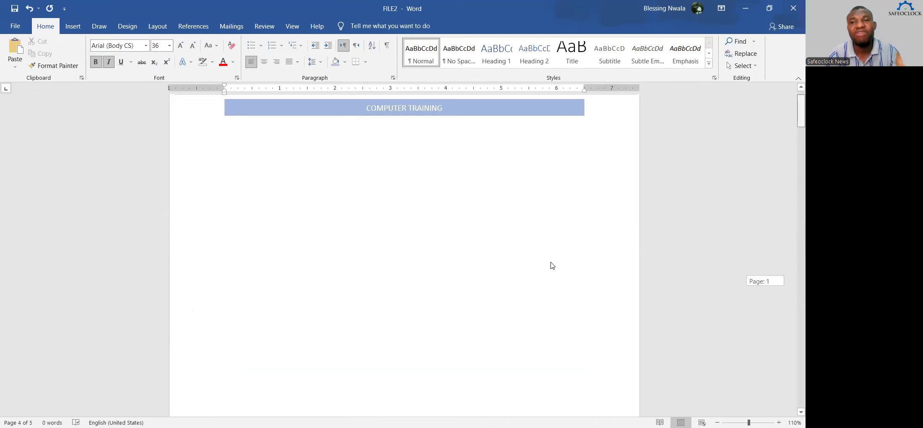
pyautogui.scroll(2, 552, 266)
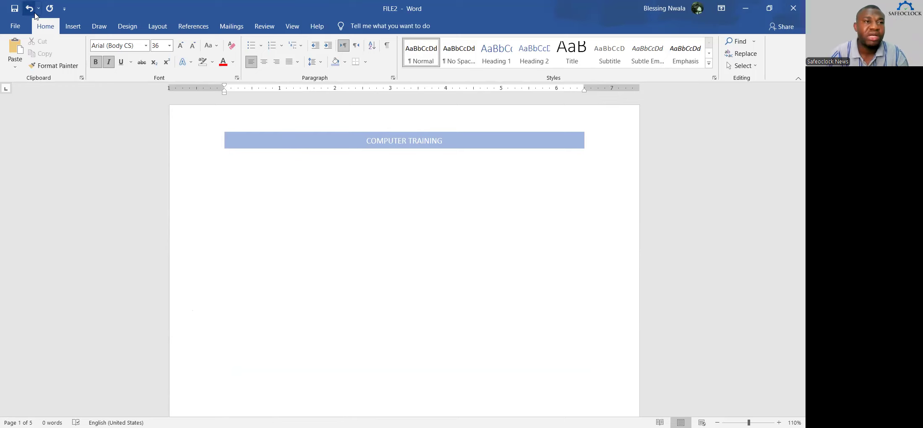
# - Insert the Blank (Three Columns) footer into the document
pyautogui.click(74, 27)
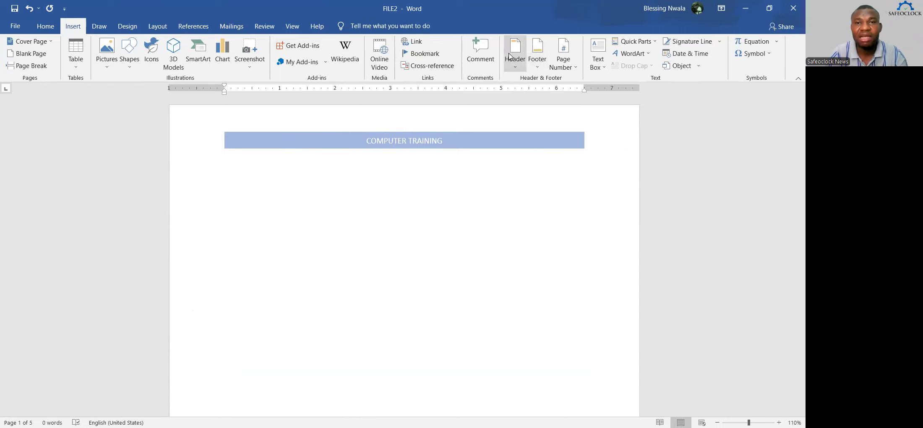
pyautogui.click(537, 58)
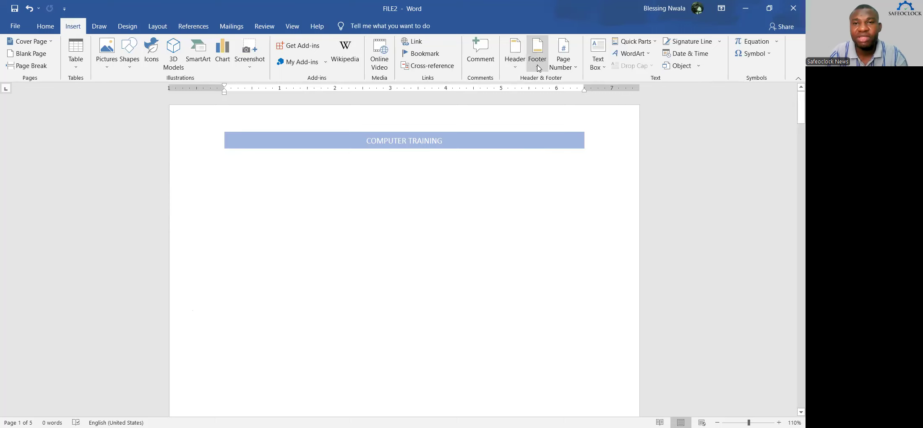
pyautogui.click(539, 67)
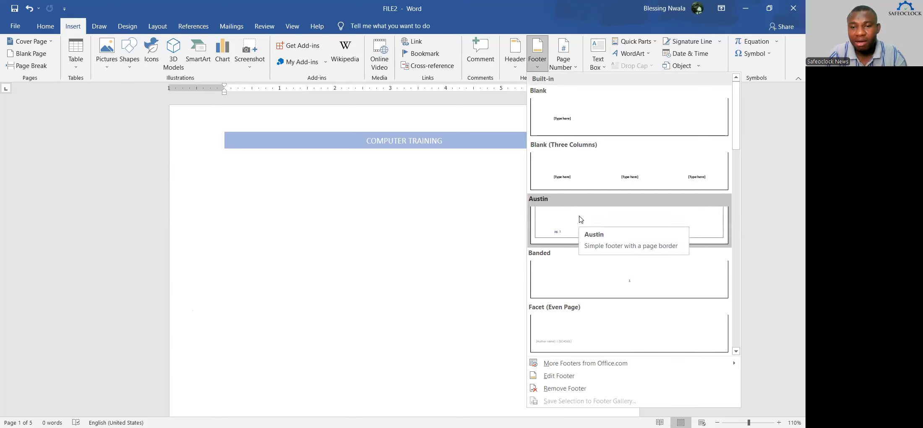
pyautogui.click(595, 171)
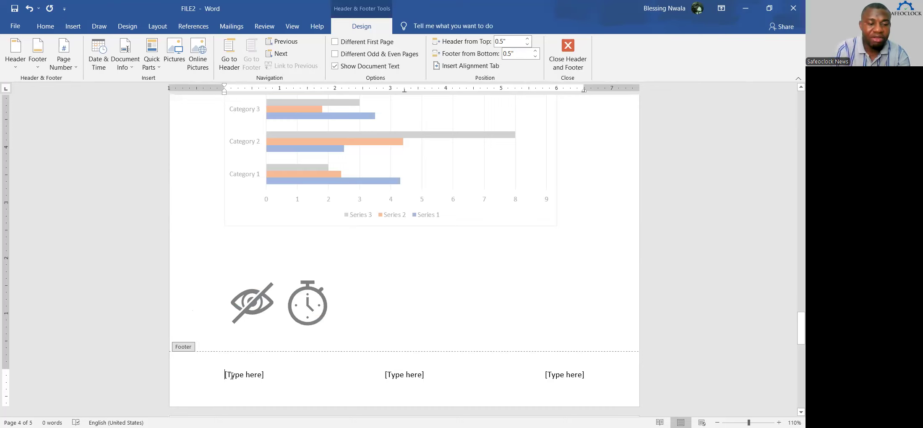
pyautogui.write('DO')
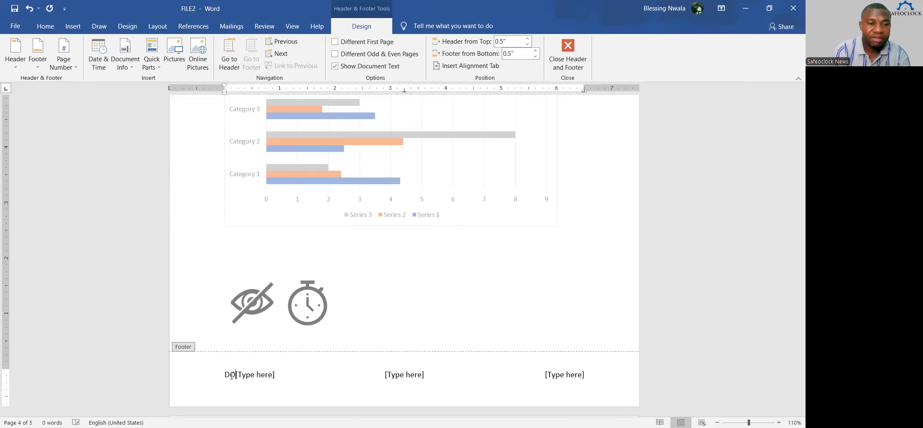
pyautogui.write('C')
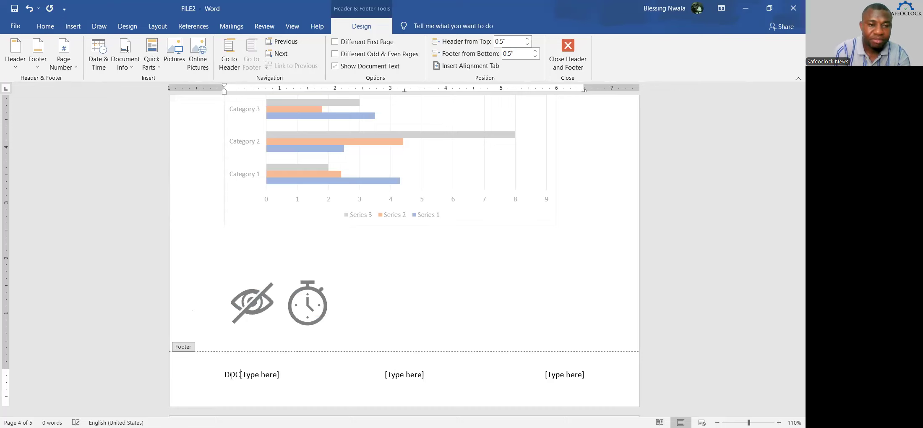
pyautogui.hotkey('ctrl', 'z')
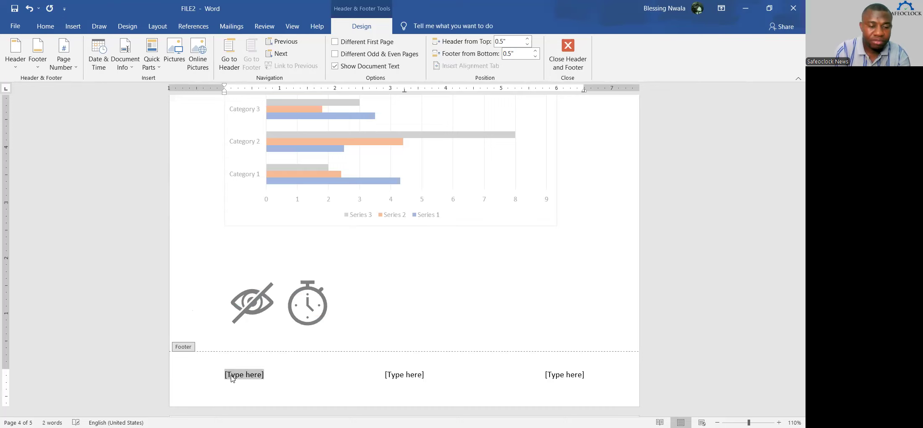
# - Replace the footer's left placeholder with the text Doc number
pyautogui.write('D')
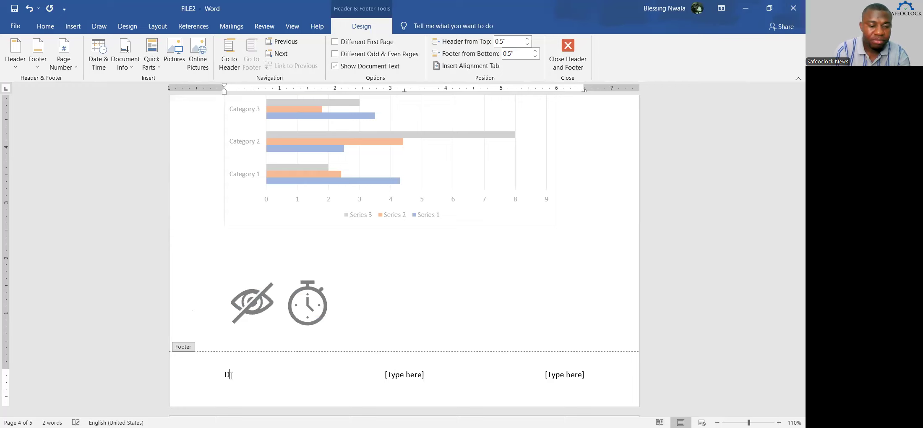
pyautogui.write('oc')
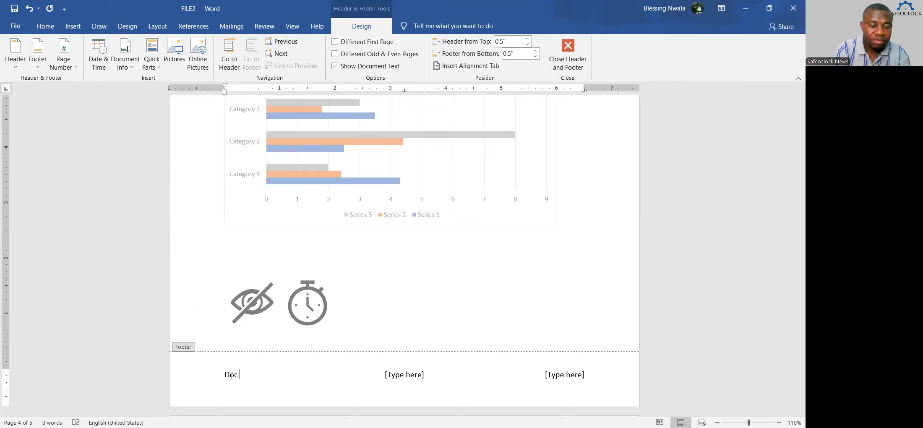
pyautogui.write('m')
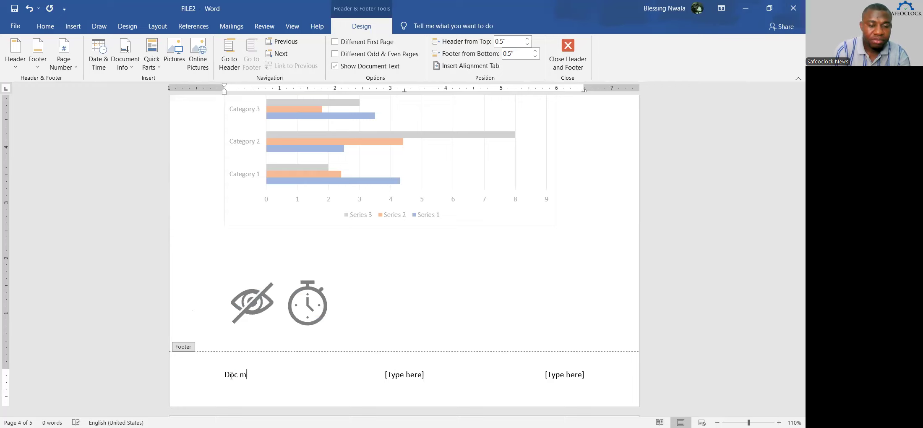
pyautogui.press('BackSpace')
pyautogui.write('number')
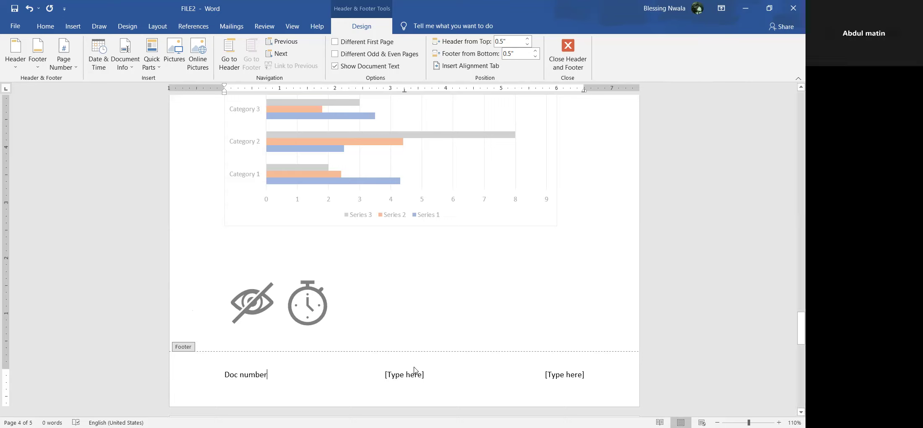
# - Replace the footer's middle placeholder with 1 and the right placeholder with date 1
pyautogui.click(400, 373)
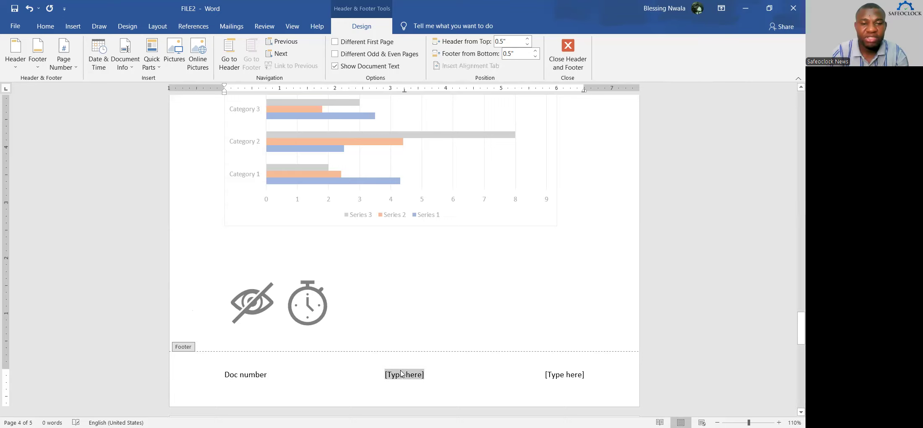
pyautogui.write('1')
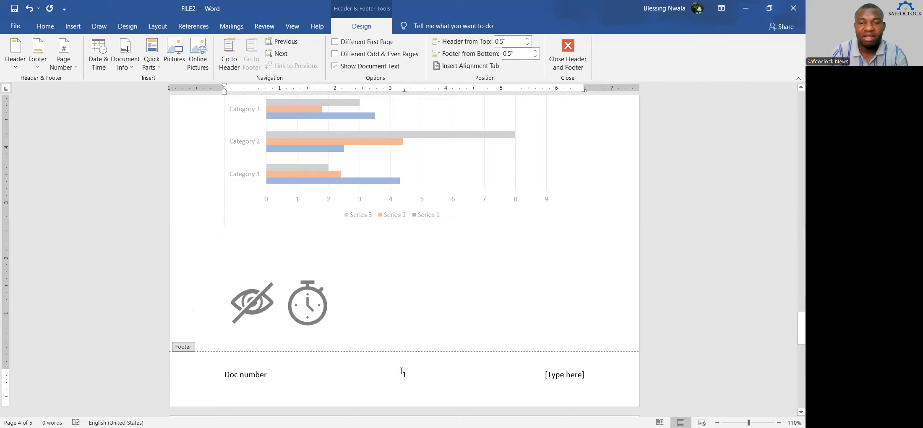
pyautogui.press('Right')
pyautogui.press('Right')
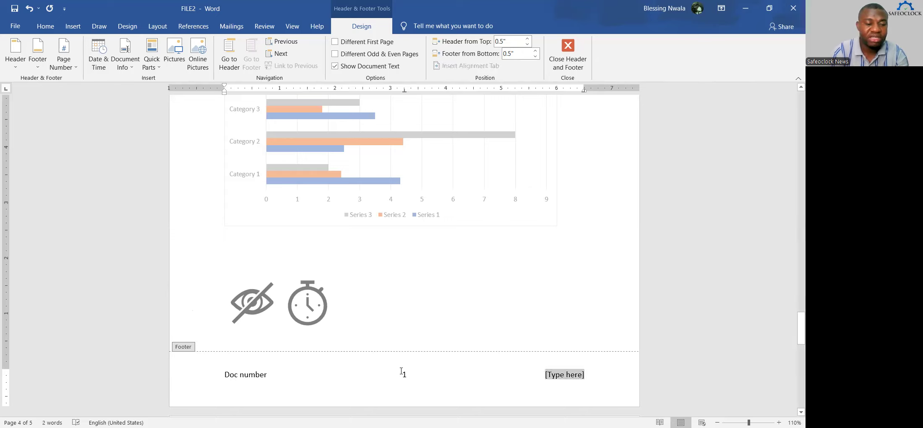
pyautogui.write('date')
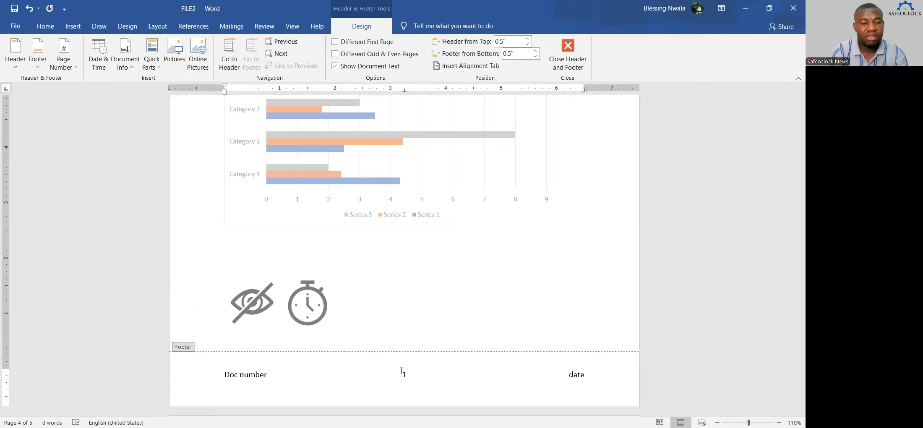
pyautogui.write(' 1')
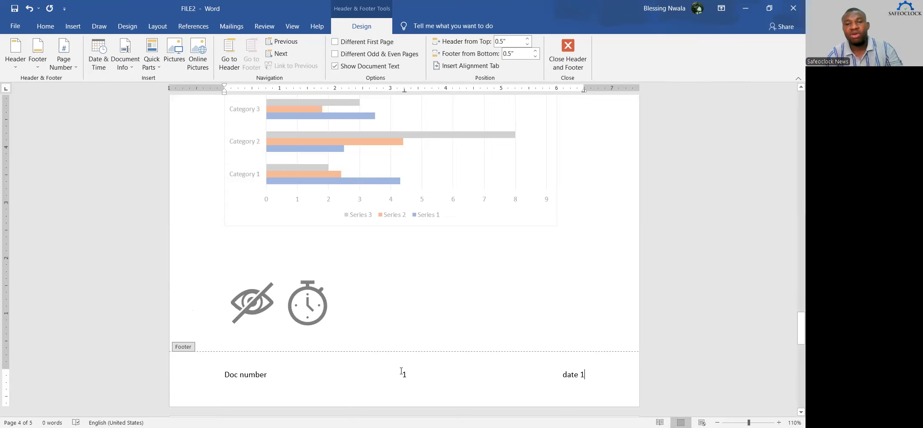
# - Return to the body text and check the footer on the document's pages
pyautogui.doubleClick(707, 281)
pyautogui.moveTo(795, 341); pyautogui.dragTo(794, 277)
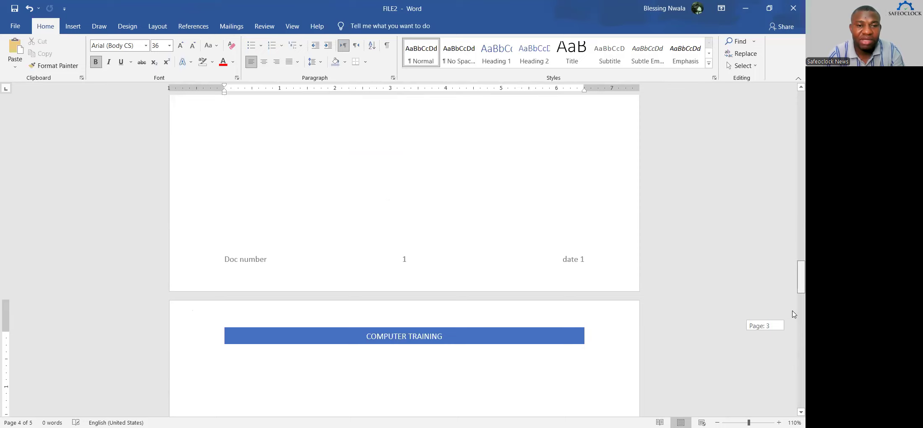
pyautogui.moveTo(794, 330); pyautogui.dragTo(794, 330)
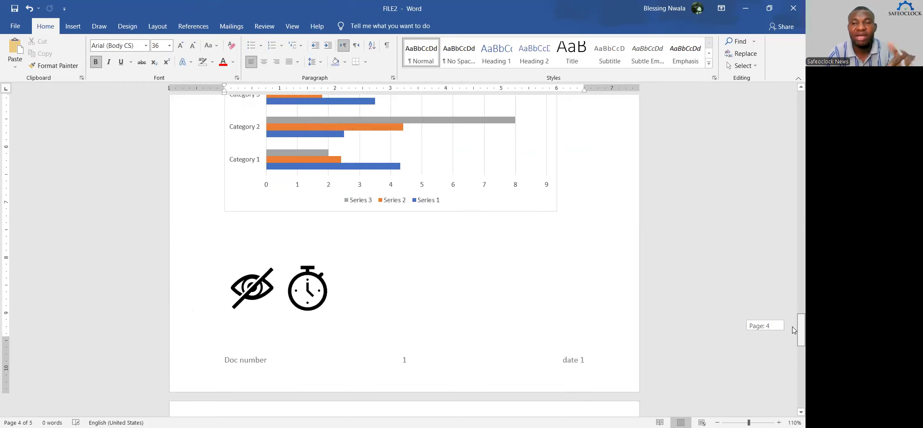
pyautogui.moveTo(794, 330); pyautogui.dragTo(794, 330)
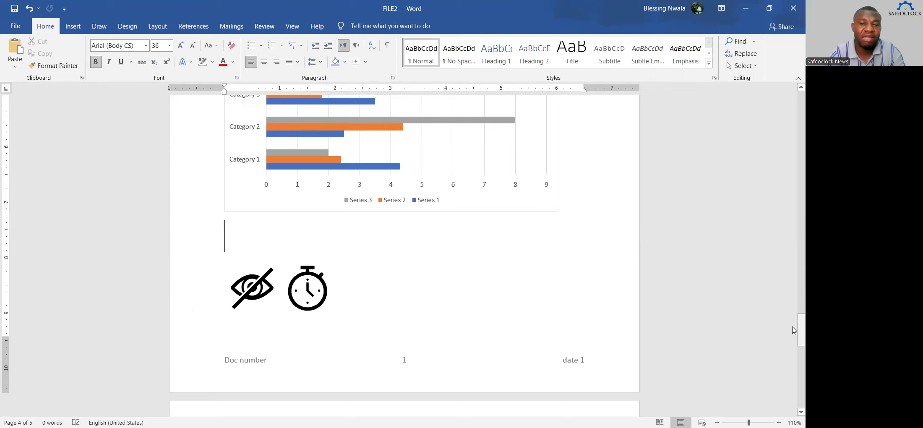
pyautogui.moveTo(794, 330)
pyautogui.mouseDown()
pyautogui.moveTo(794, 297)
pyautogui.moveTo(794, 321)
pyautogui.mouseUp()
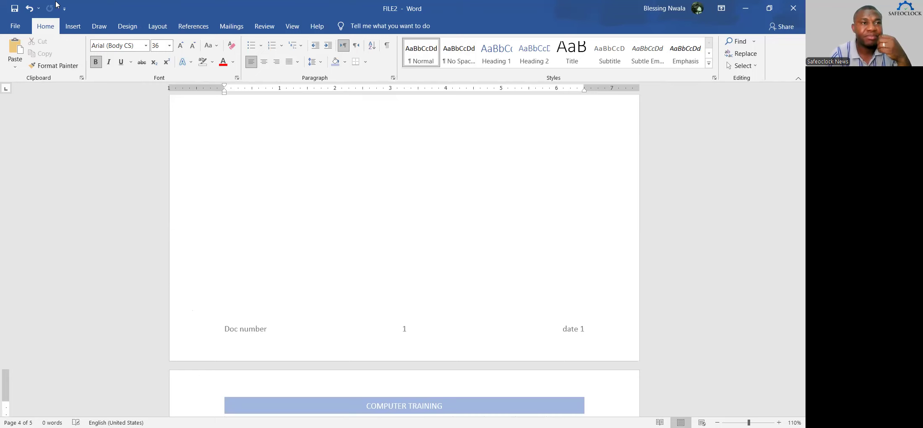
# - Add page numbers at the top of the page in the Plain Number 2 style
pyautogui.click(74, 28)
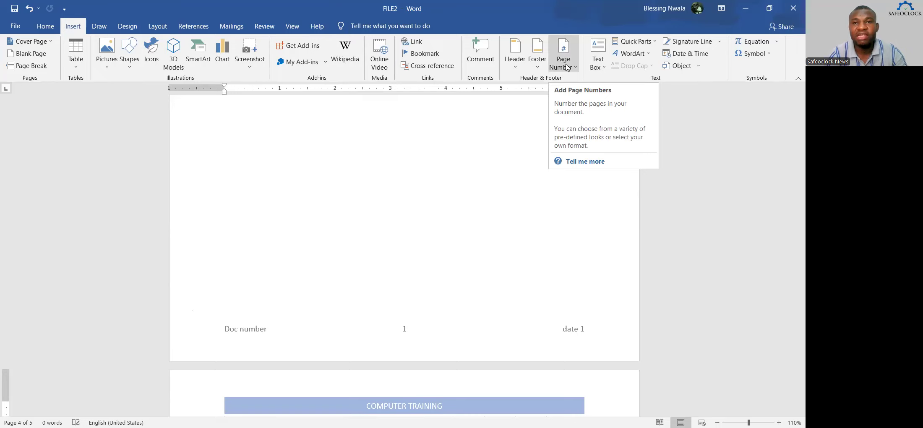
pyautogui.click(566, 67)
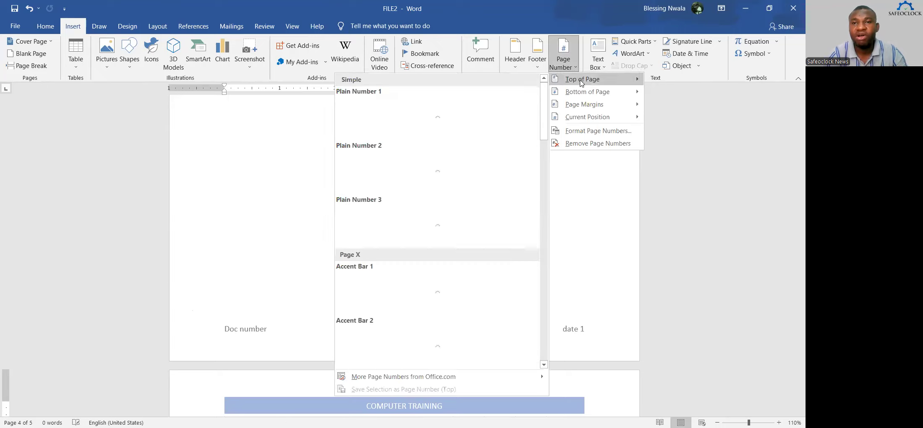
pyautogui.moveTo(583, 94)
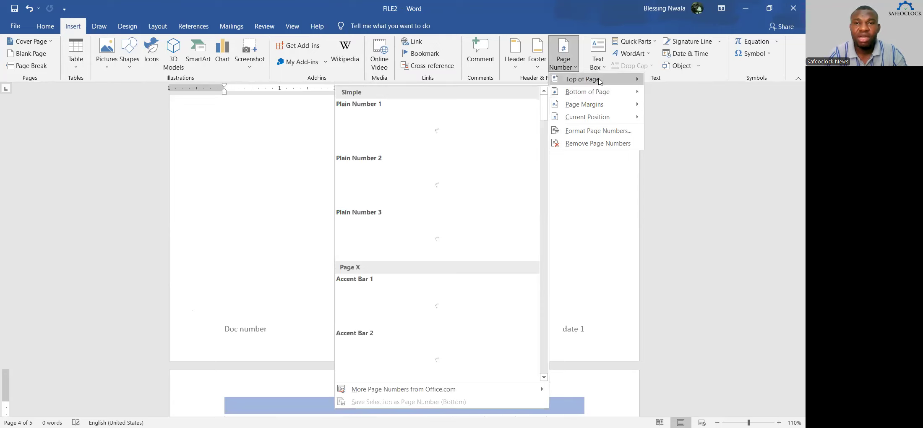
pyautogui.moveTo(598, 81)
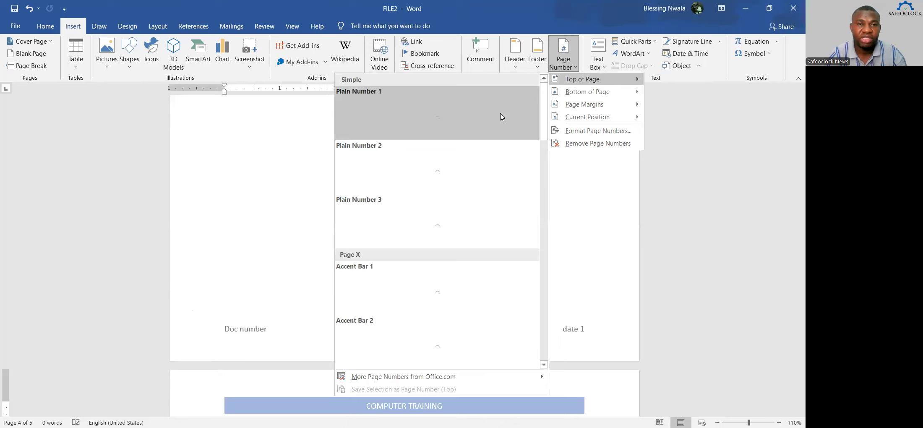
pyautogui.click(388, 151)
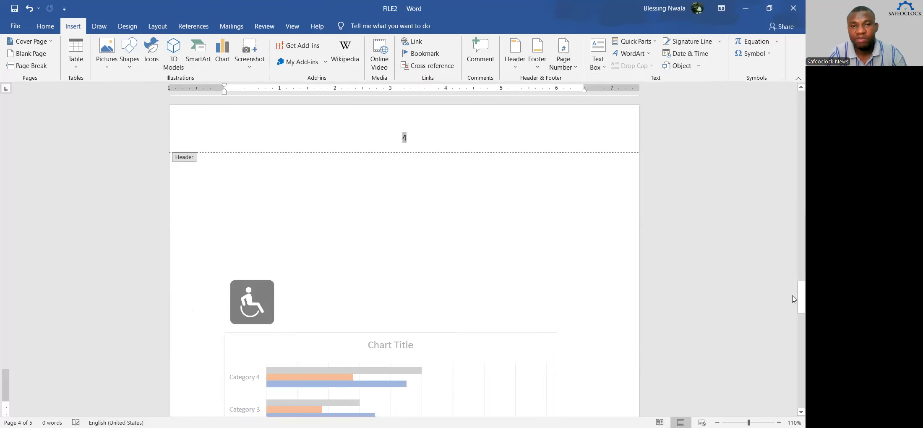
# - Go to the first page and check the header page number on each following page
pyautogui.moveTo(795, 304); pyautogui.dragTo(794, 89)
pyautogui.doubleClick(437, 127)
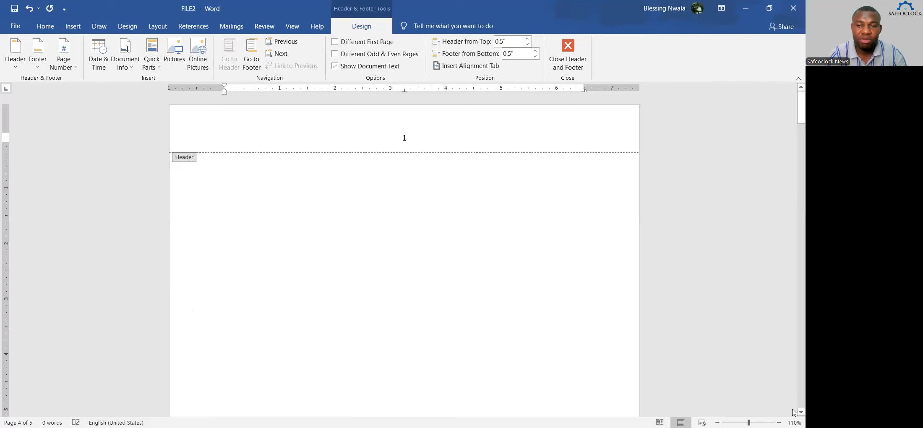
pyautogui.scroll(-10, 795, 412)
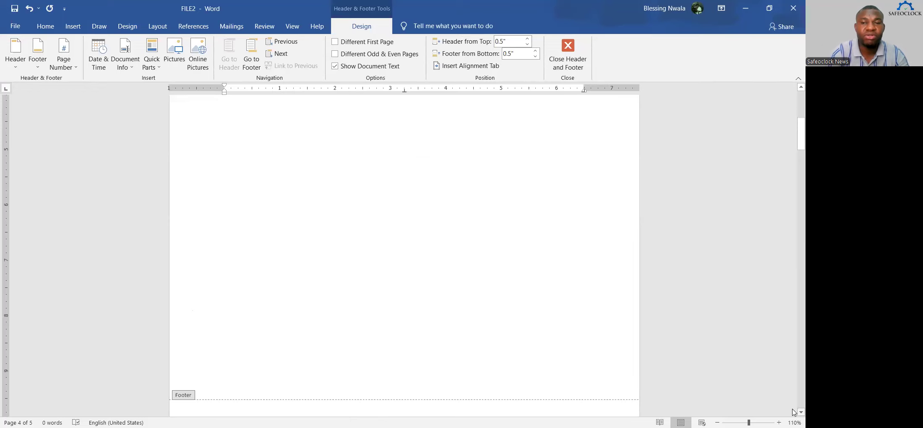
pyautogui.scroll(-10, 794, 412)
pyautogui.scroll(-5, 794, 412)
pyautogui.scroll(-9, 794, 412)
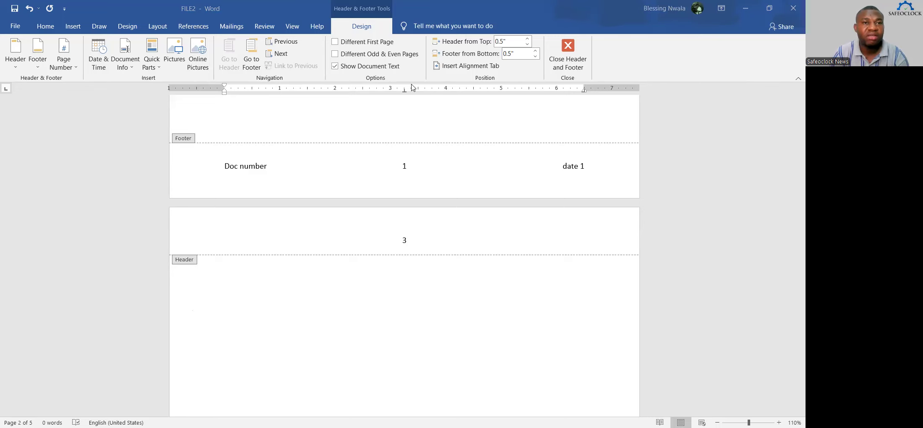
# - Insert a Simple Text Box and replace its placeholder text with Picture 1
pyautogui.click(73, 27)
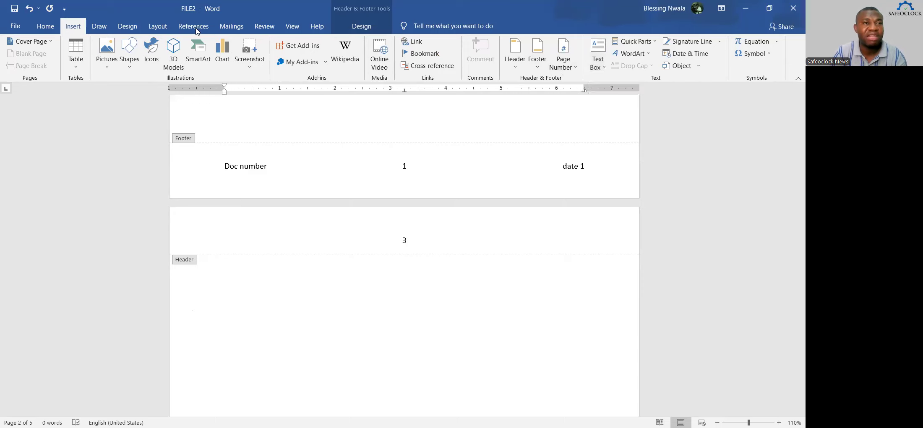
pyautogui.click(600, 52)
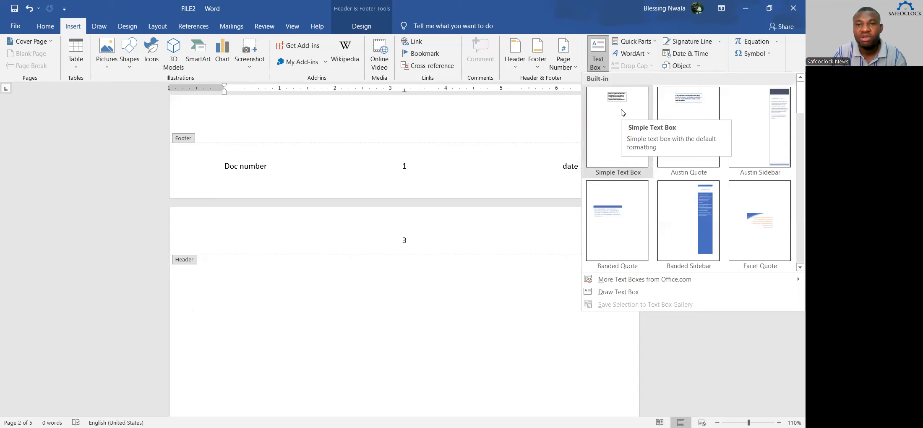
pyautogui.click(622, 112)
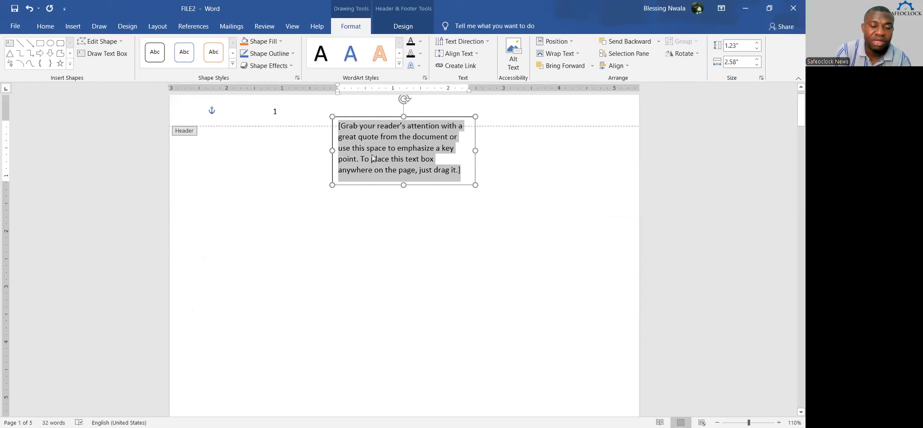
pyautogui.write('pictiu')
pyautogui.press('BackSpace')
pyautogui.press('BackSpace')
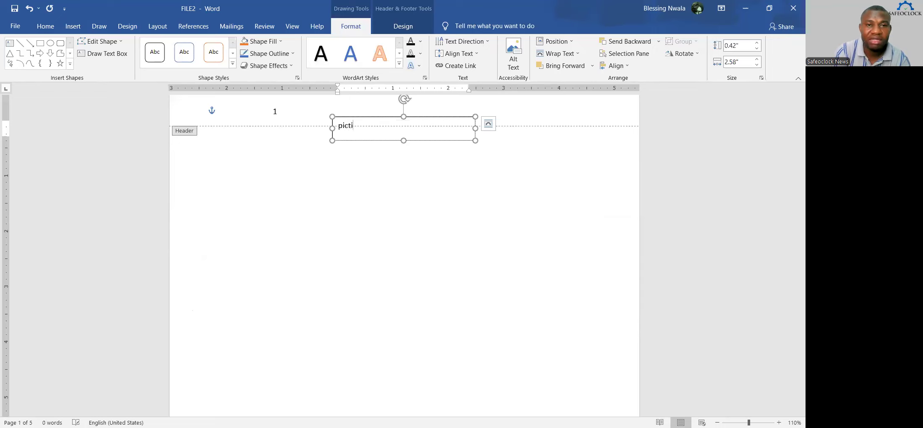
pyautogui.write('ure')
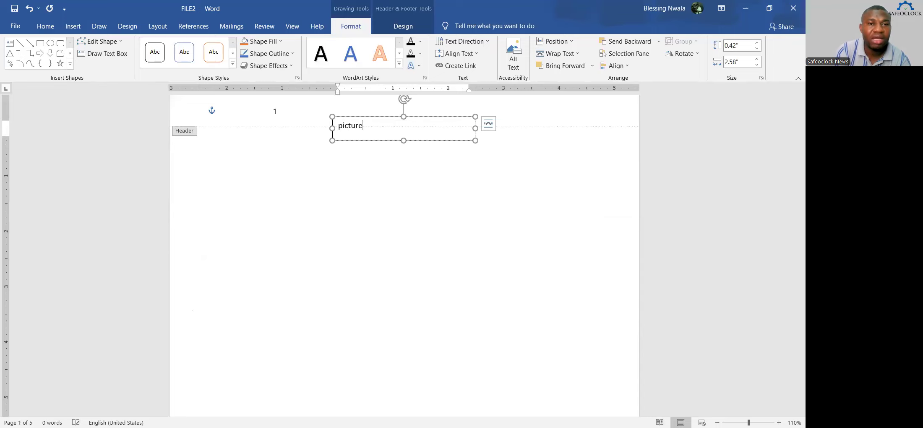
pyautogui.write(' 1')
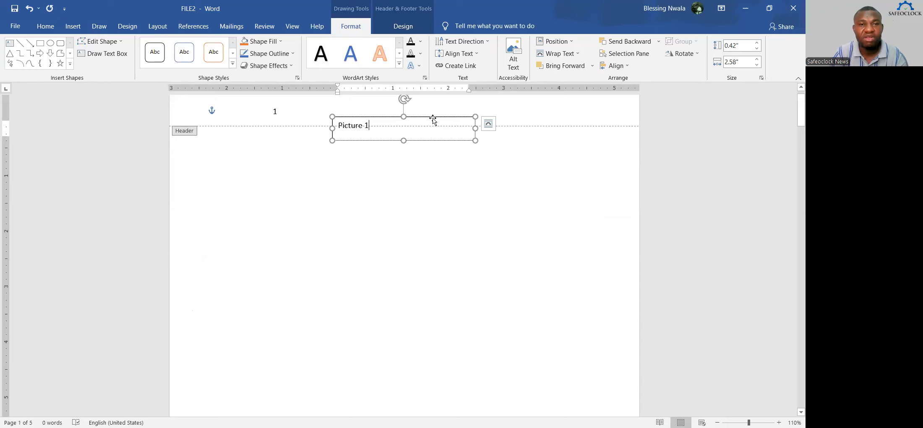
# - Move the Picture 1 text box below the header into the page area and narrow it around its text
pyautogui.moveTo(429, 145); pyautogui.dragTo(411, 259)
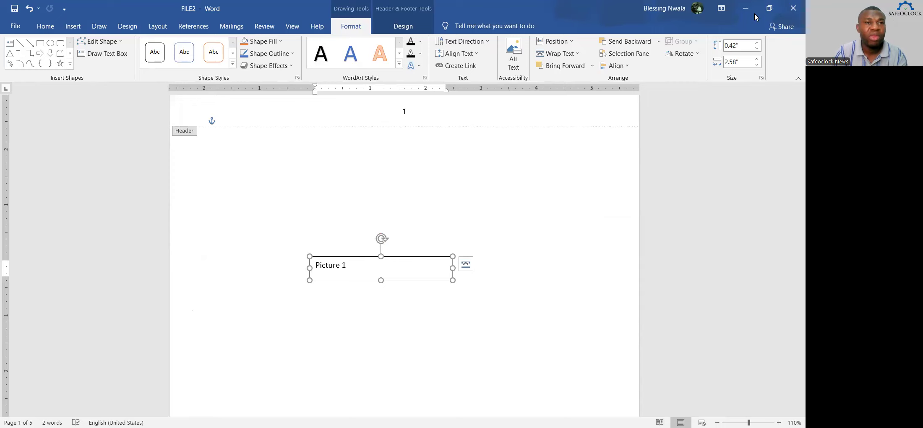
pyautogui.click(70, 27)
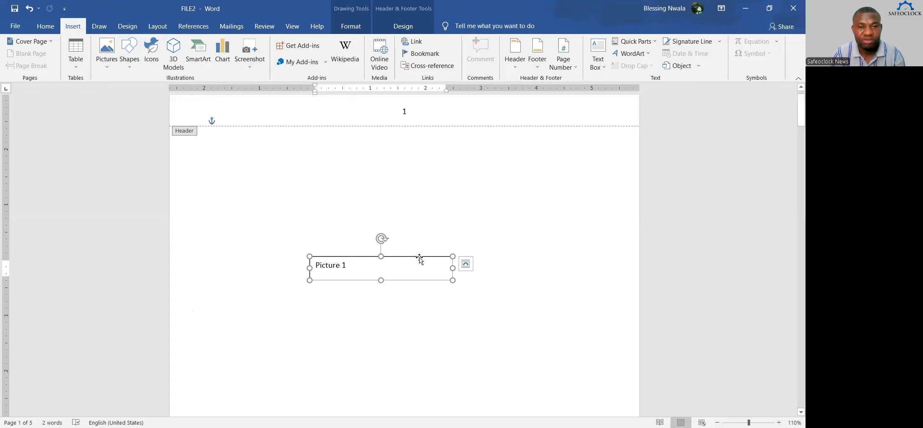
pyautogui.moveTo(421, 258); pyautogui.dragTo(415, 190)
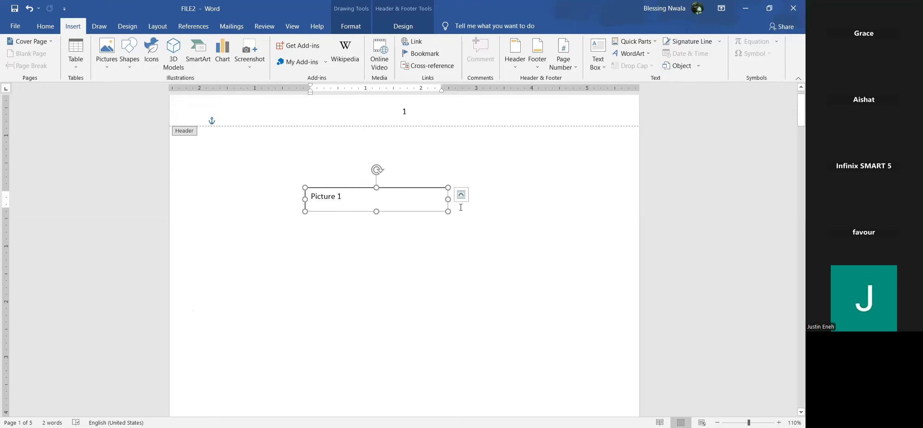
pyautogui.moveTo(432, 199); pyautogui.dragTo(383, 197)
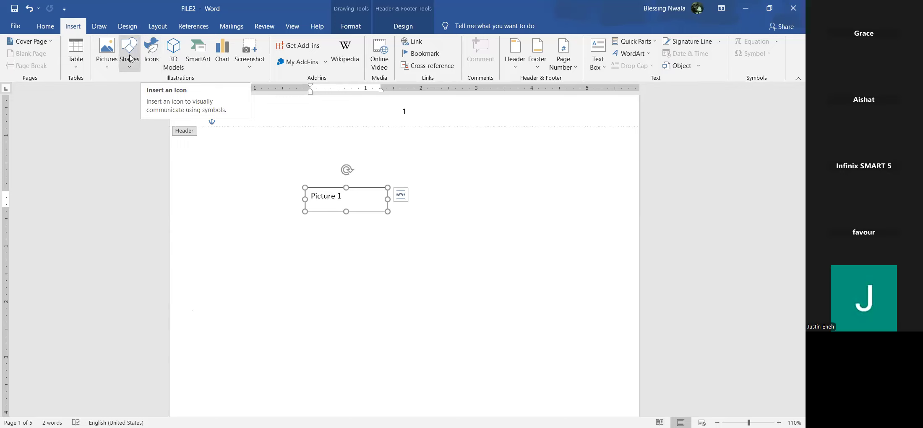
# - Insert the peacock and elephant icons from the Animals category into the header, and place the cursor back in the Picture 1 text box
pyautogui.click(153, 50)
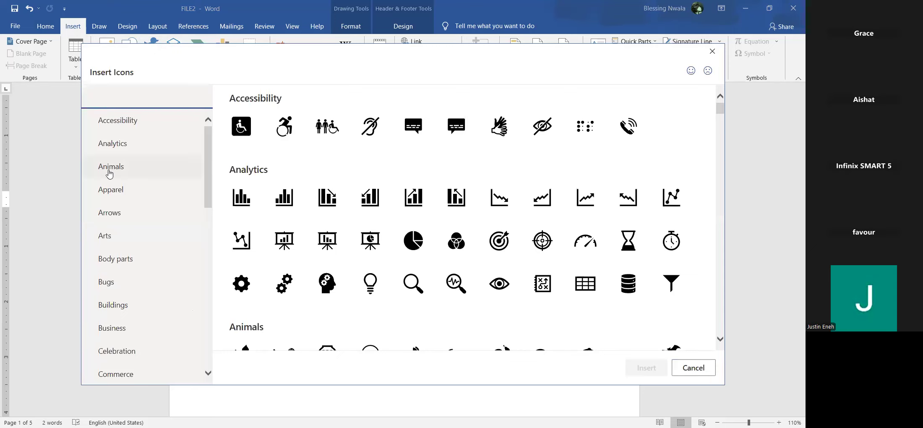
pyautogui.click(124, 168)
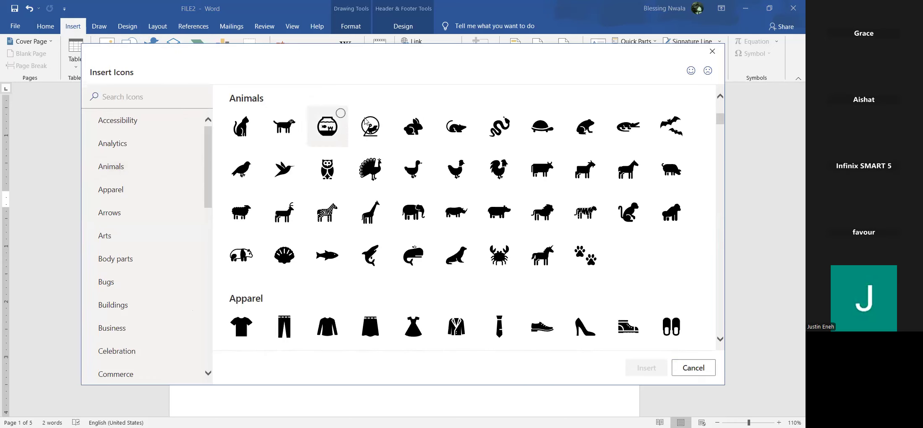
pyautogui.click(383, 158)
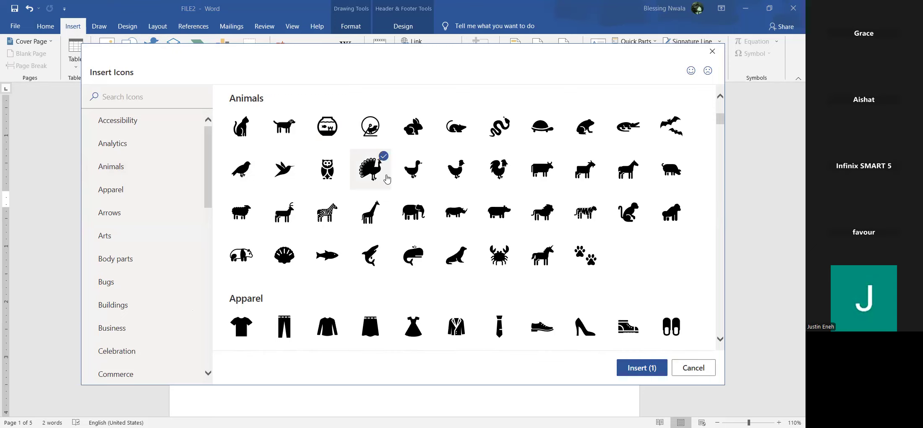
pyautogui.click(418, 203)
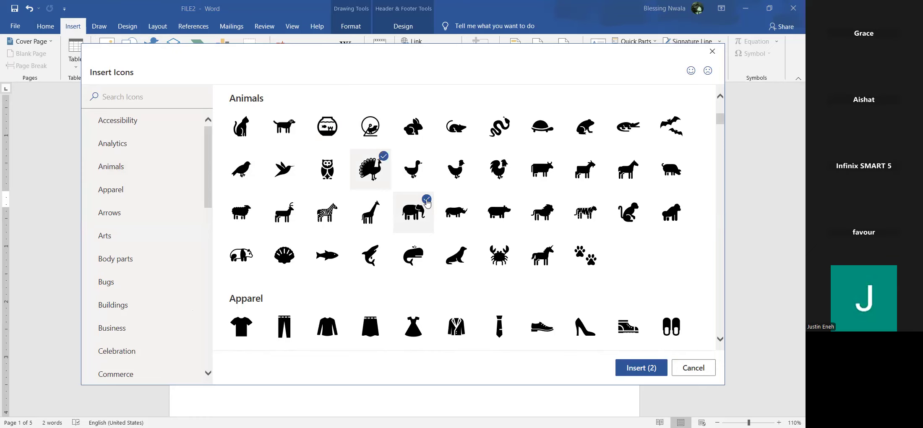
pyautogui.click(641, 366)
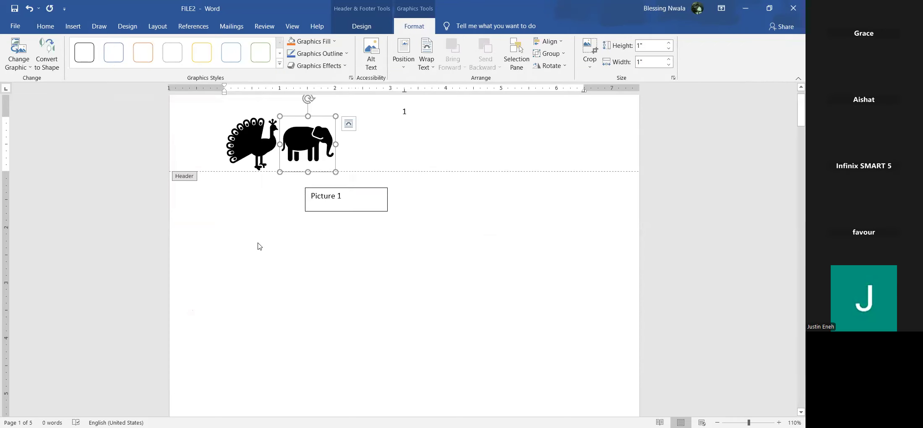
pyautogui.click(73, 28)
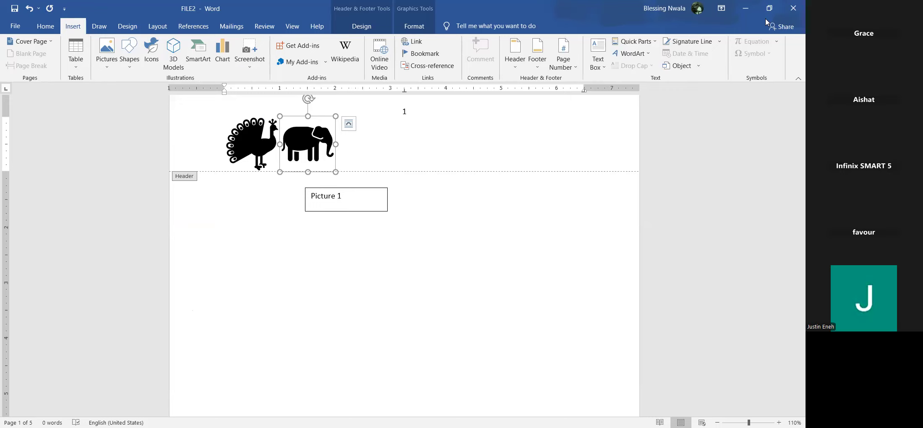
pyautogui.click(364, 198)
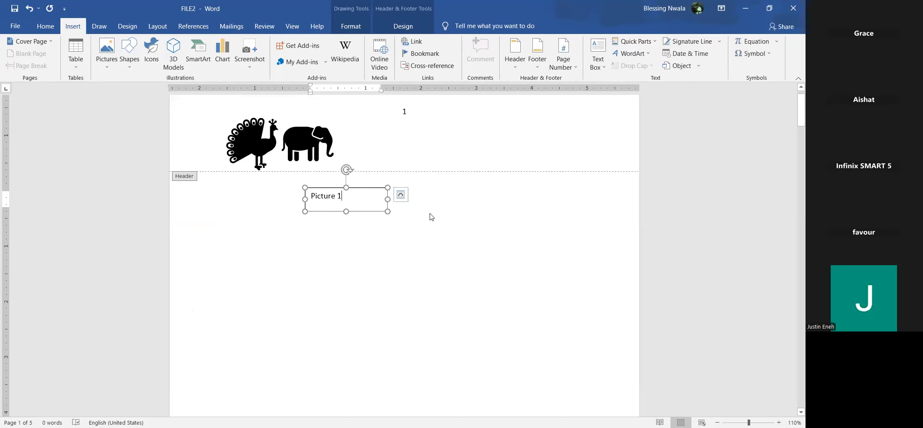